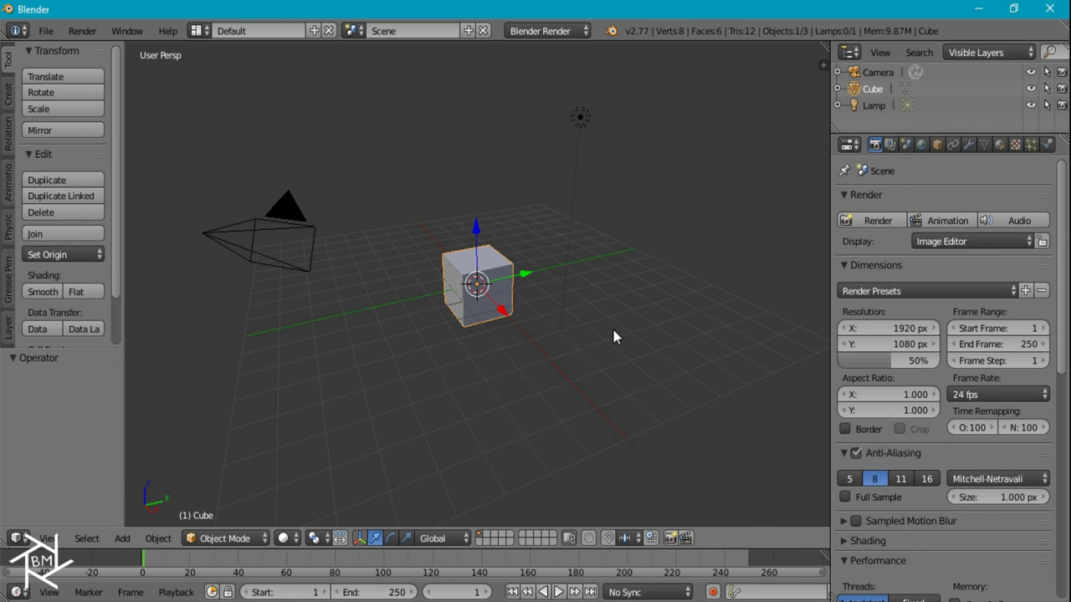
# Step: Switch from Blender to the Morph_Result video in Windows Media Player
pyautogui.hotkey('alt', 'Tab')
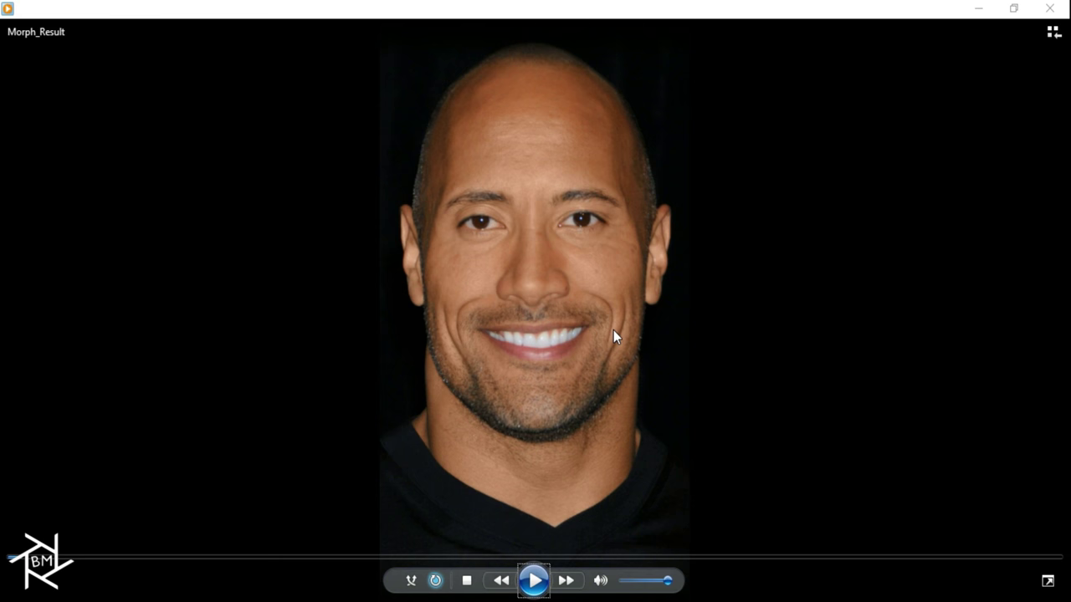
# Step: Play the Morph_Result face-morph video through, then return to Blender's default scene
pyautogui.press('space')
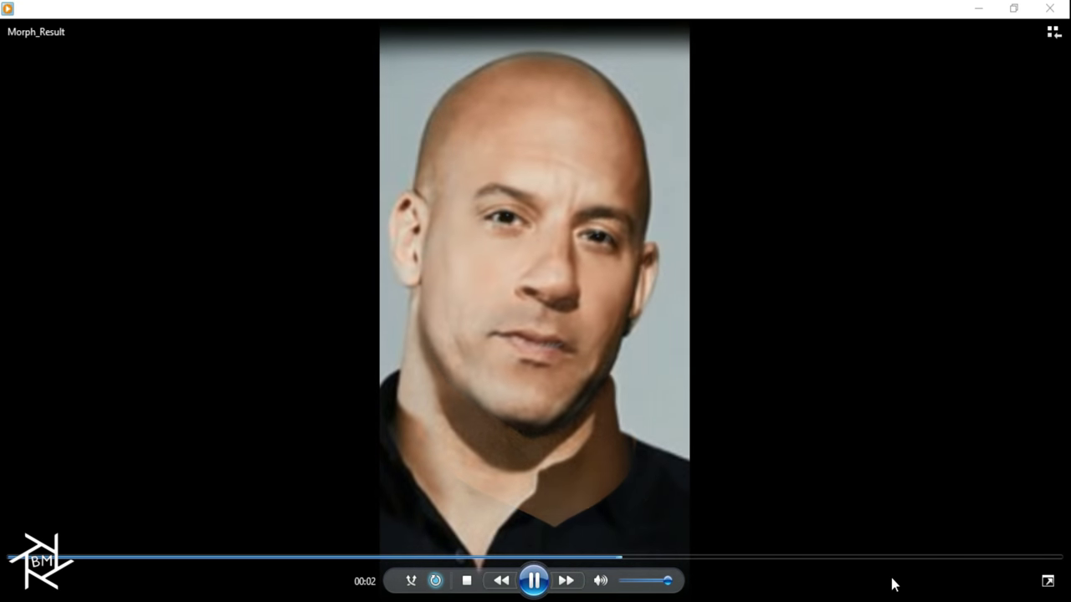
pyautogui.hotkey('alt', 'Tab')
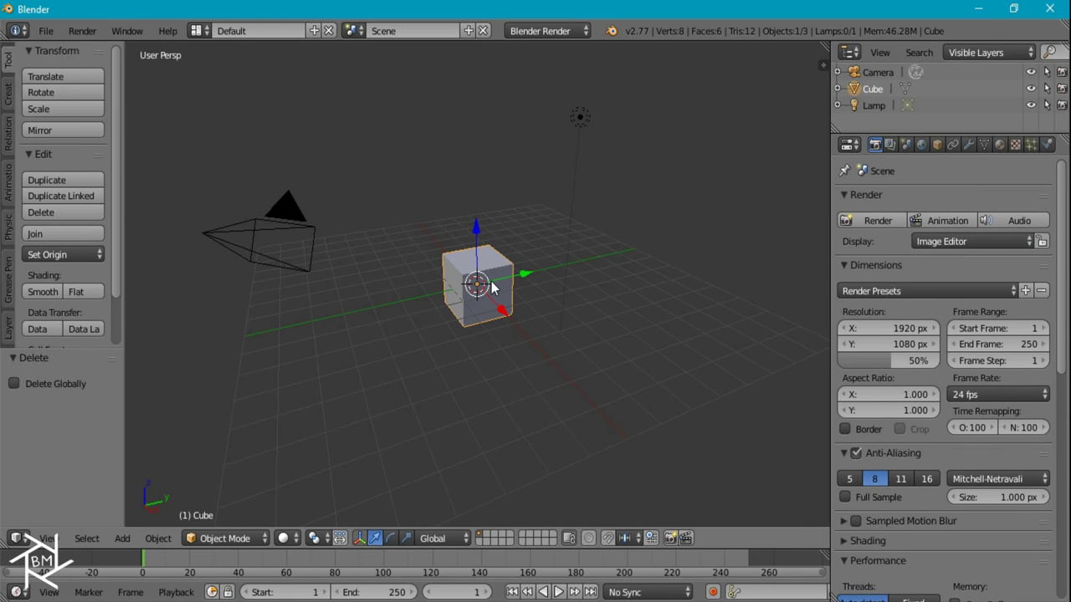
# Step: Delete the default cube and lamp, then import DwayneJohnson.jpg as an image plane
pyautogui.keyDown('shift'); pyautogui.rightClick(582, 119); pyautogui.keyUp('shift')
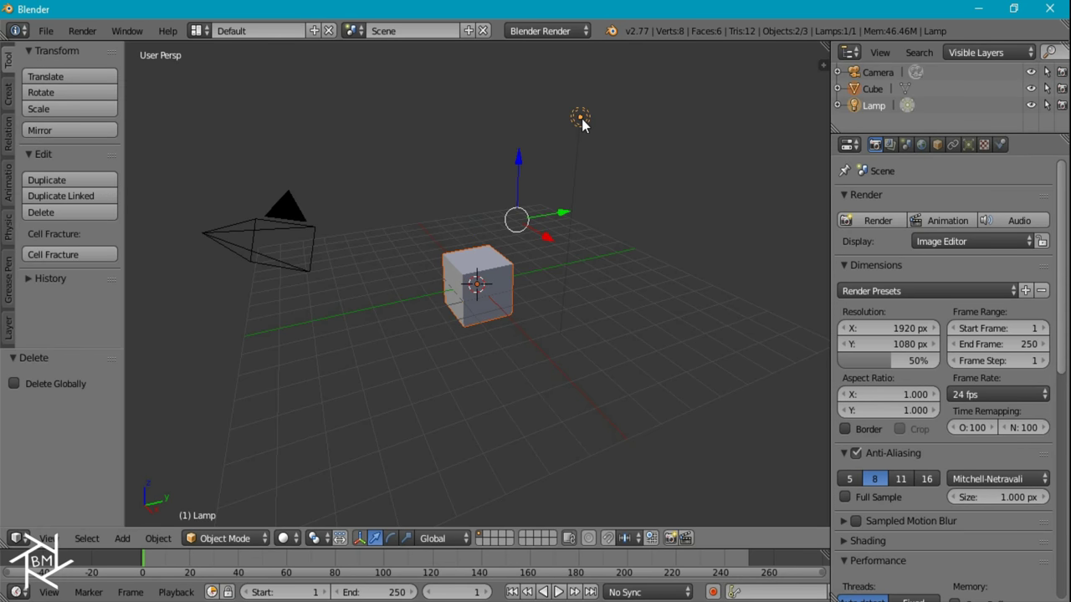
pyautogui.press('Delete')
pyautogui.hotkey('shift', 'a')
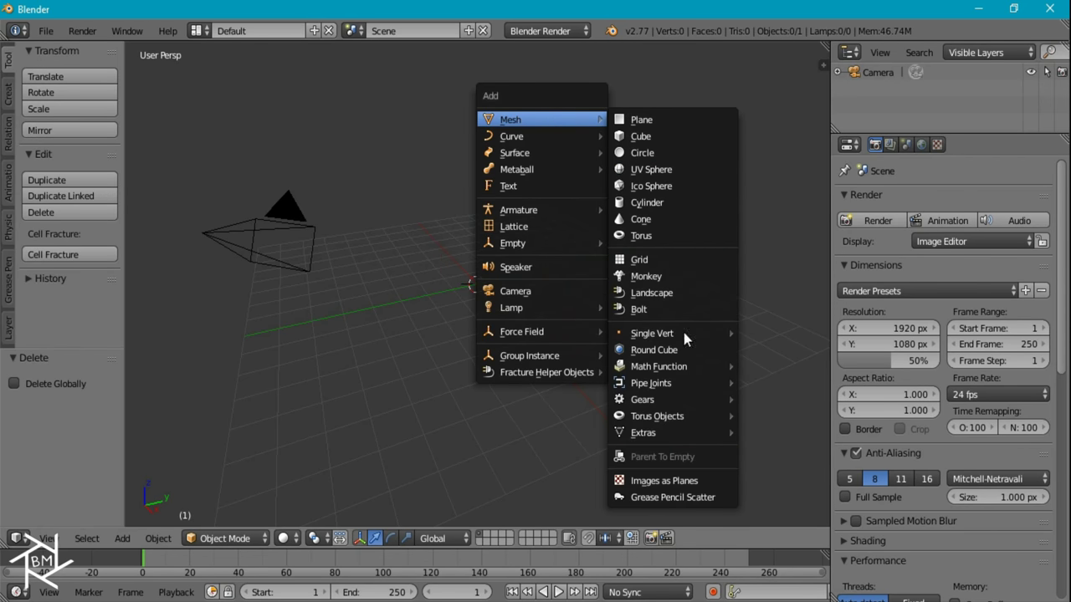
pyautogui.click(663, 477)
pyautogui.doubleClick(286, 126)
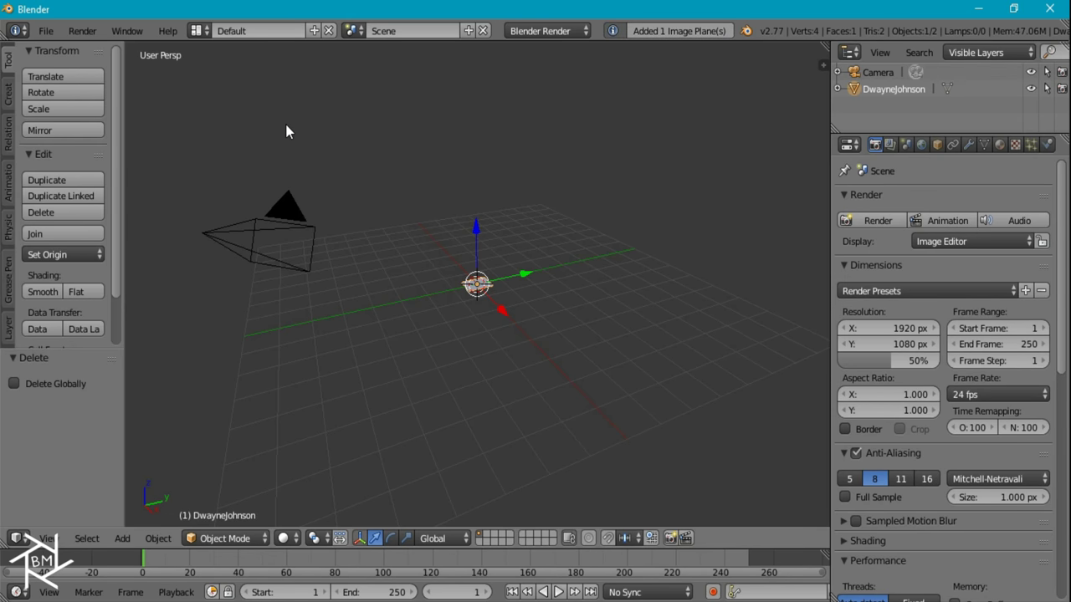
# Step: In top orthographic view, scale the DwayneJohnson plane by 5
pyautogui.press('KP_7')
pyautogui.press('KP_5')
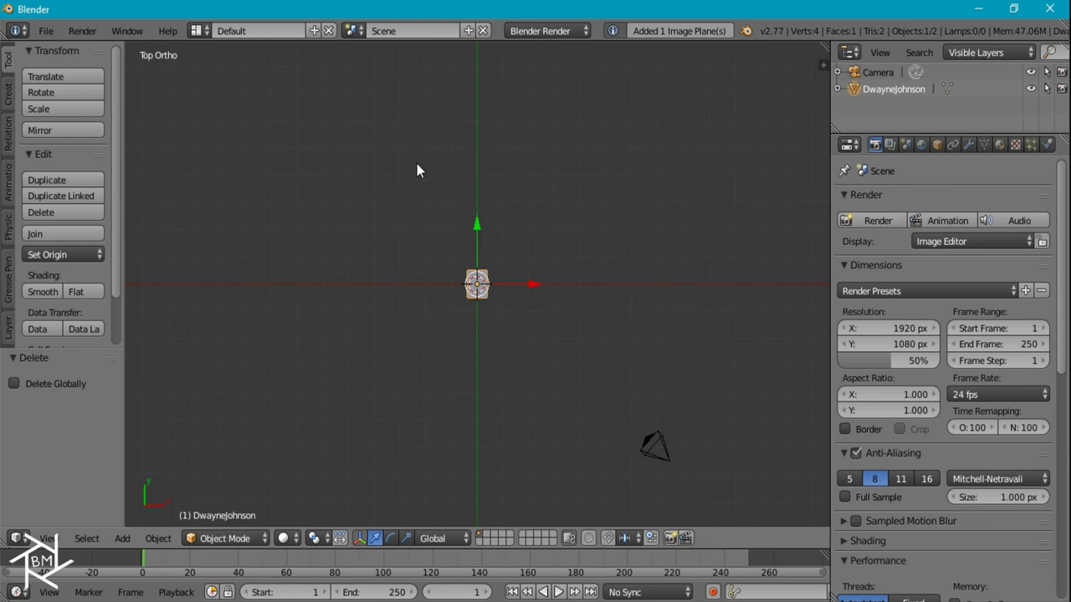
pyautogui.press('s')
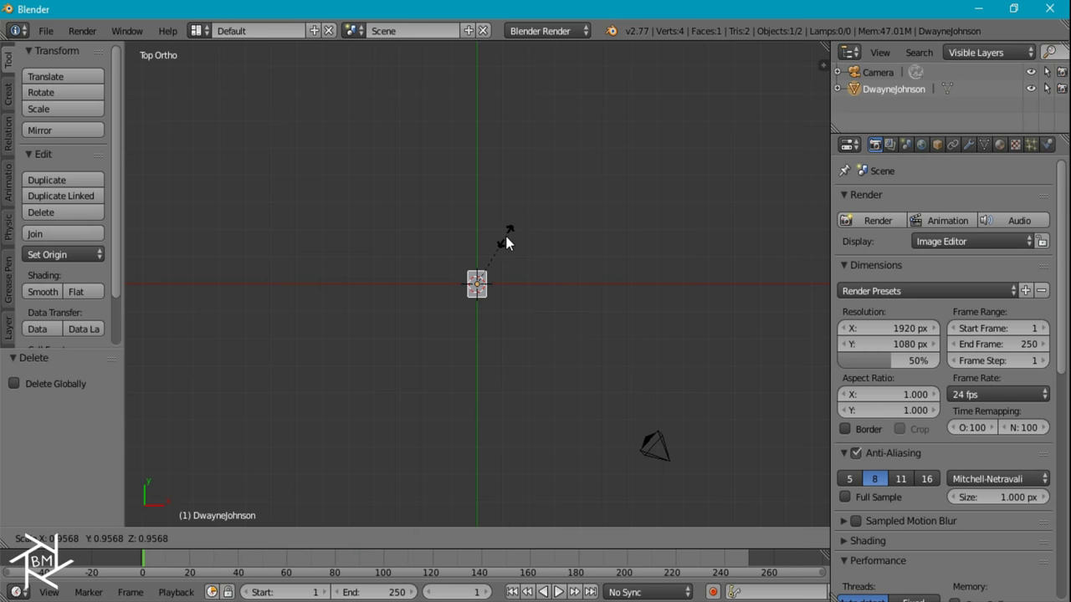
pyautogui.press('5')
pyautogui.press('Return')
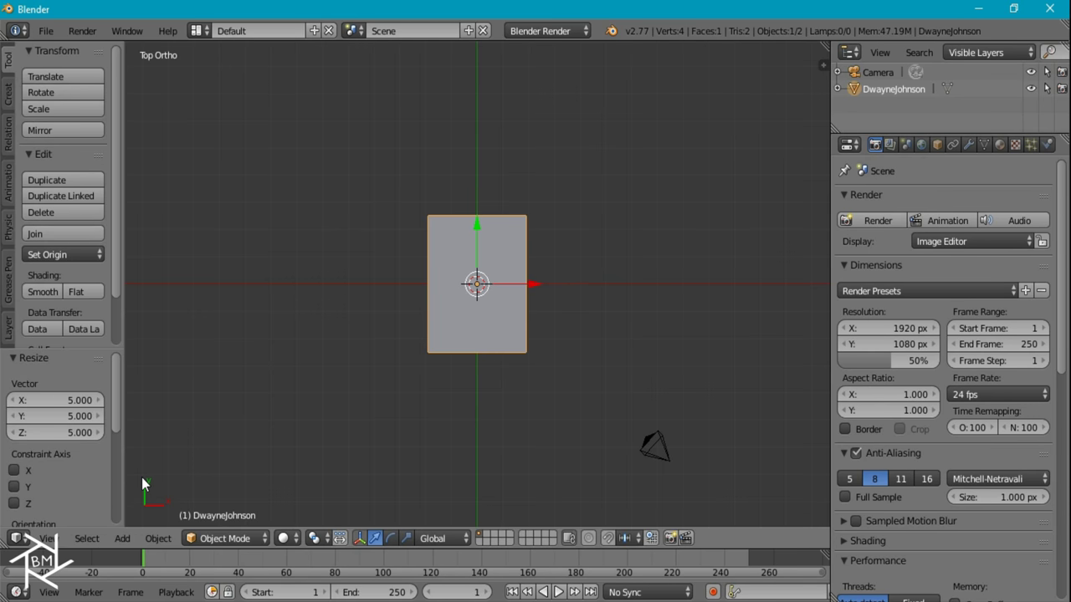
# Step: Show Material shading in the viewport and make the face material Shadeless
pyautogui.click(282, 539)
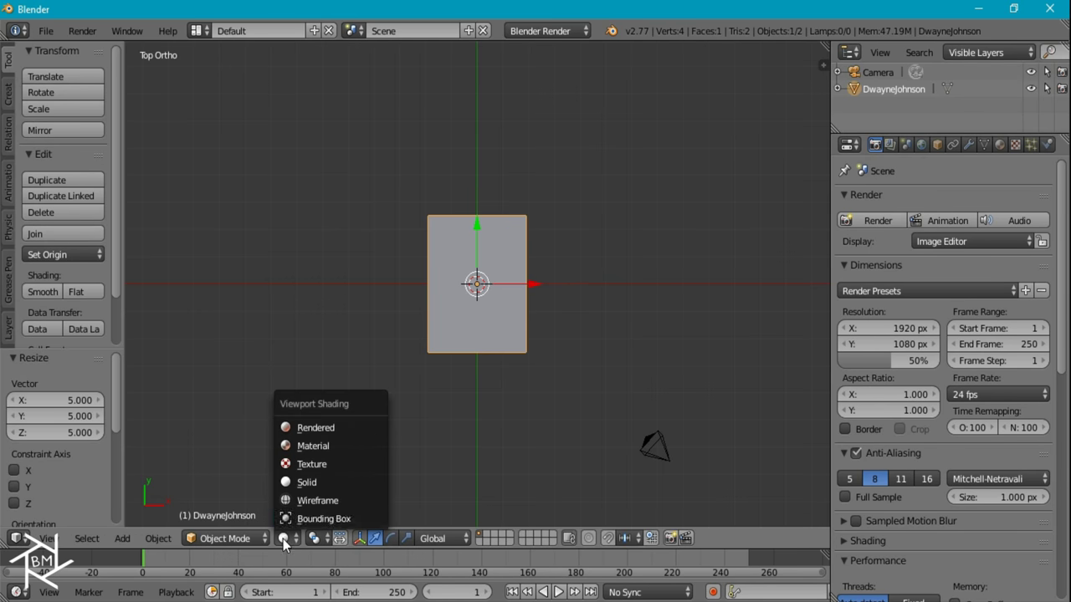
pyautogui.click(318, 445)
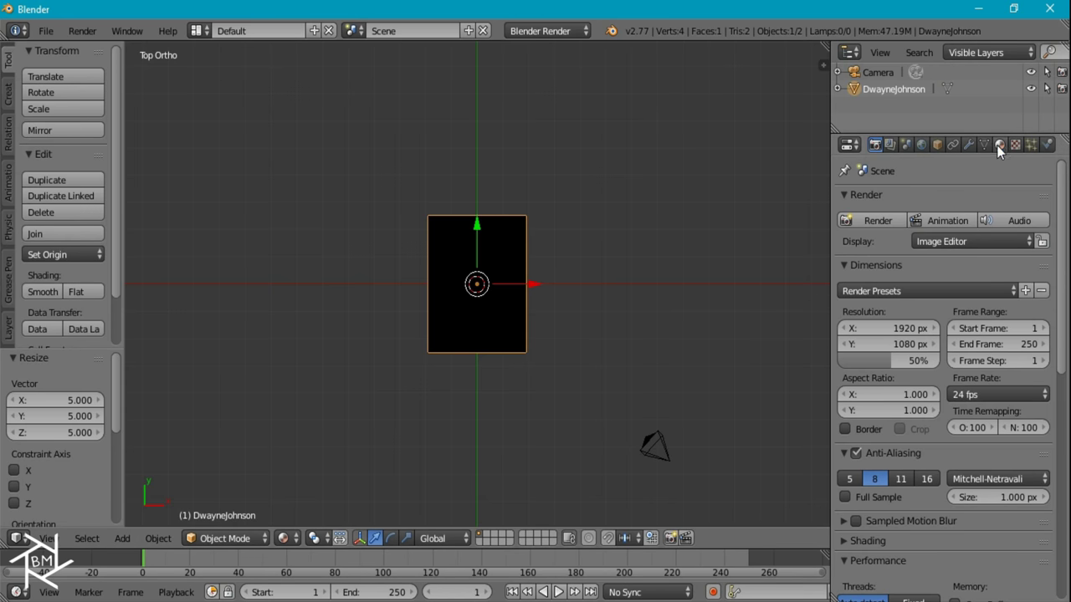
pyautogui.click(997, 145)
pyautogui.scroll(-4, 987, 539)
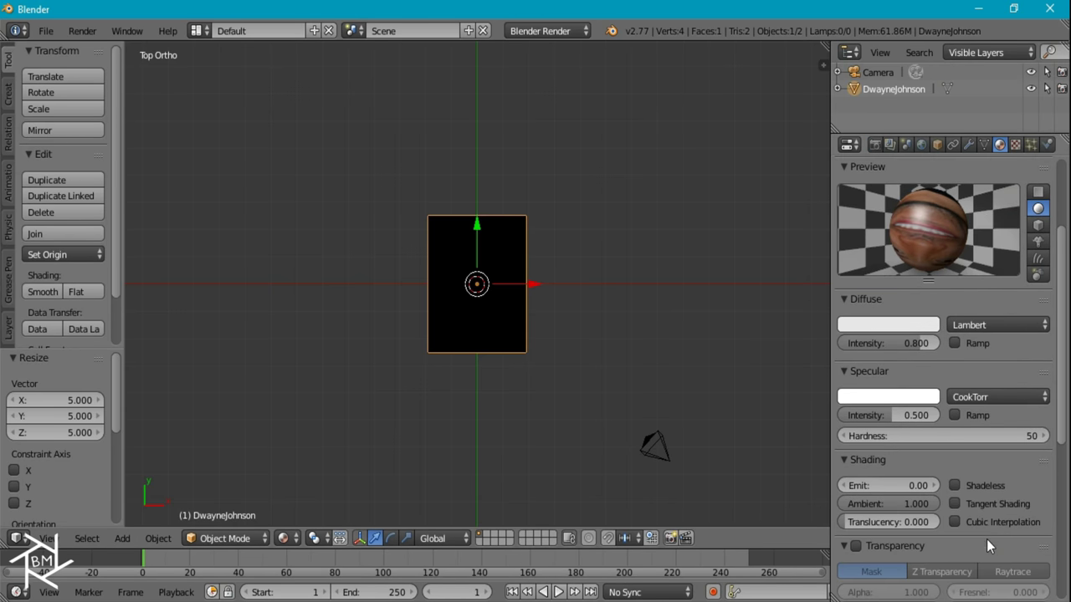
pyautogui.click(991, 484)
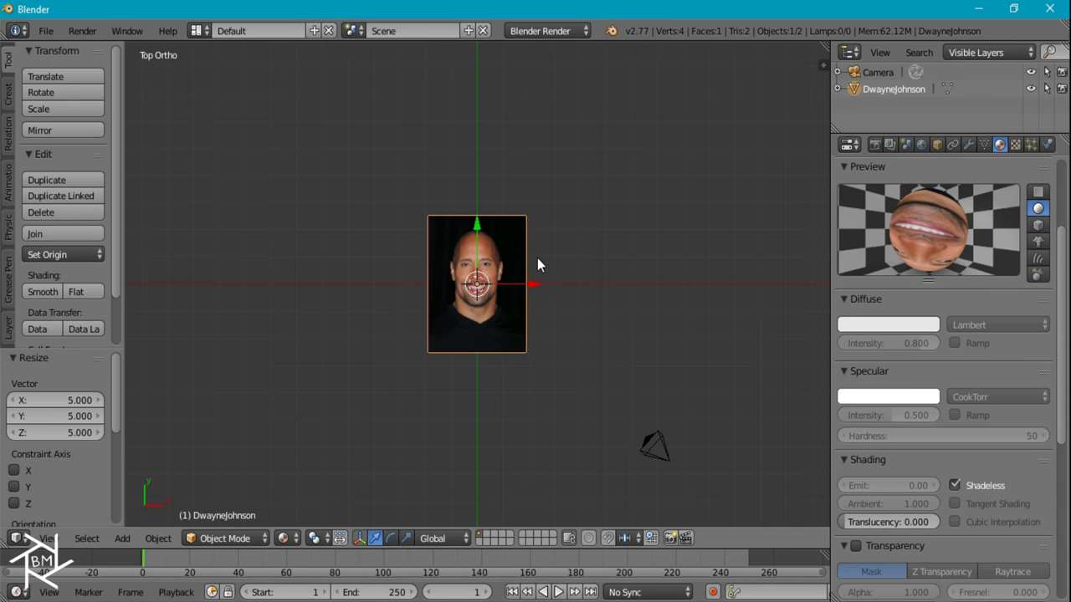
pyautogui.scroll(1, 541, 256)
pyautogui.scroll(2, 540, 256)
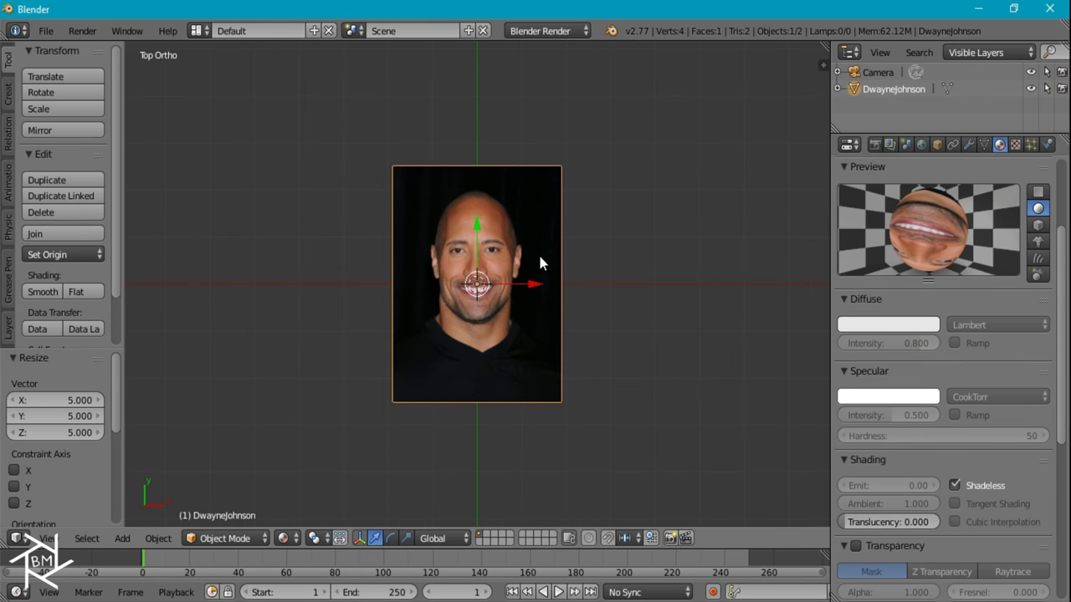
pyautogui.scroll(3, 541, 264)
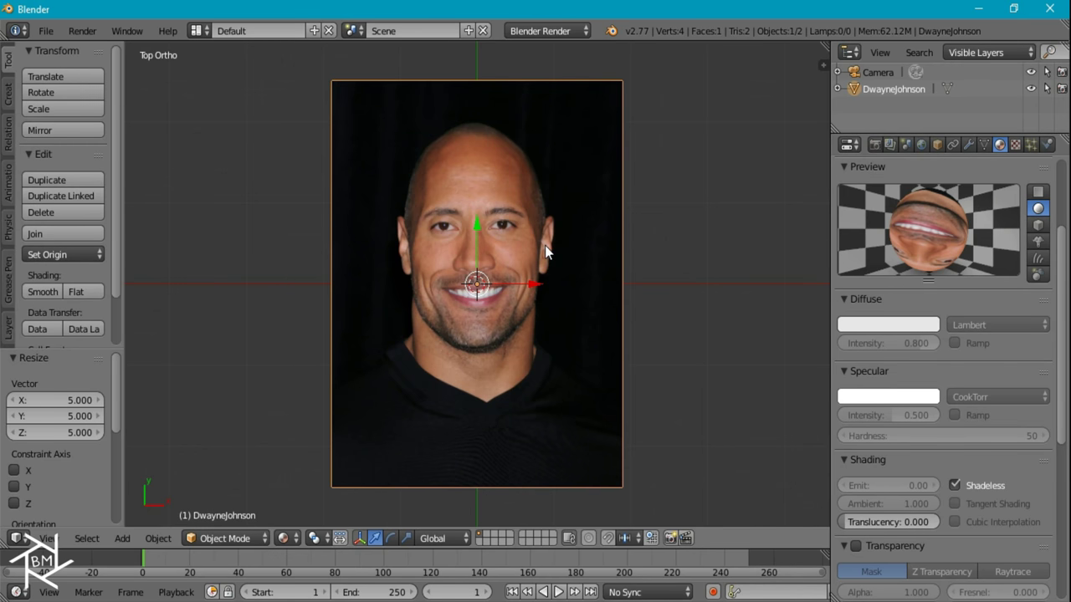
# Step: Raise the DwayneJohnson plane 0.1 along Z
pyautogui.write('gz')
pyautogui.write('.1')
pyautogui.press('Return')
pyautogui.scroll(-1, 577, 243)
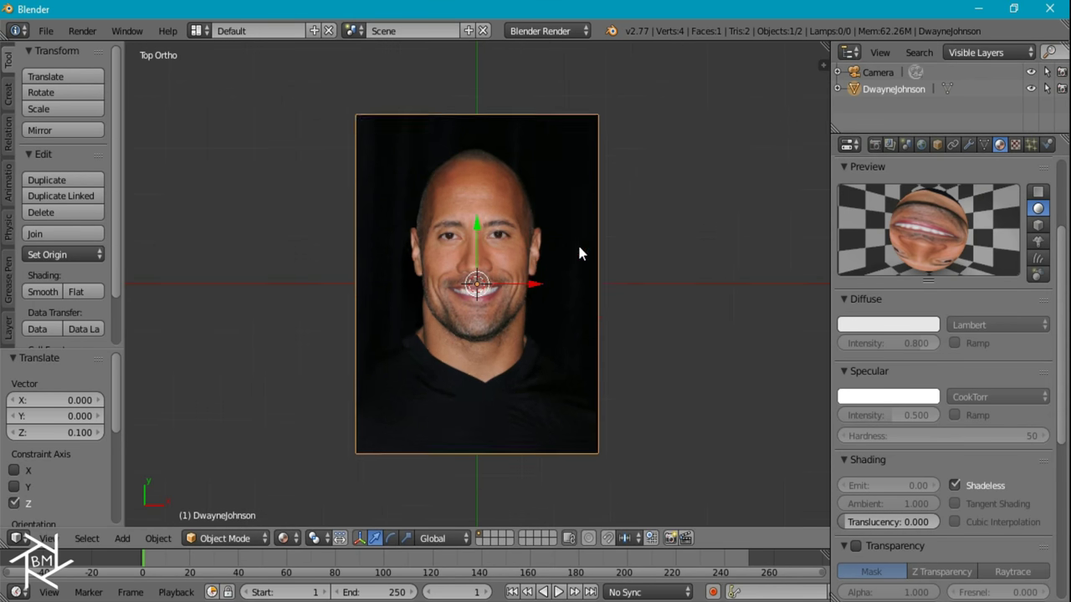
pyautogui.scroll(-2, 579, 248)
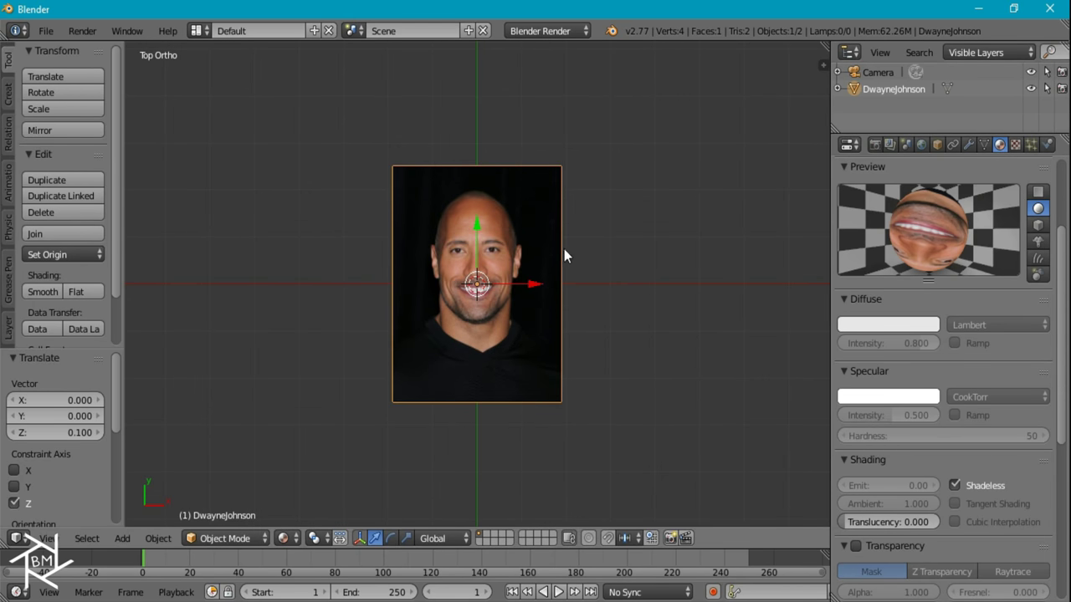
pyautogui.hotkey('shift', 'a')
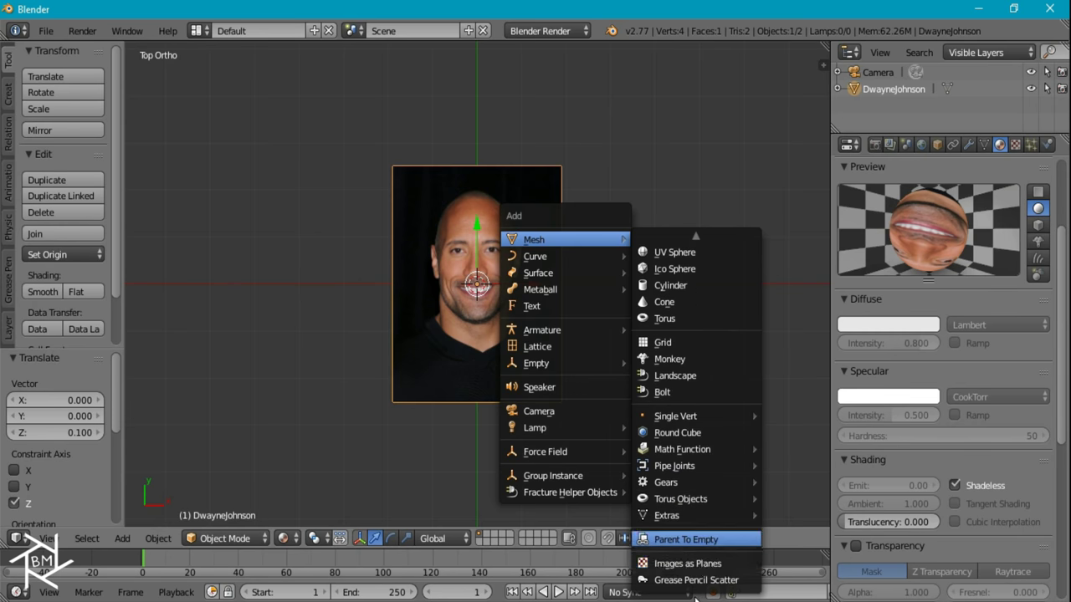
# Step: Import VinDiesel.jpg as a shadeless plane scaled 5.036 to match the DwayneJohnson image
pyautogui.click(701, 561)
pyautogui.doubleClick(256, 176)
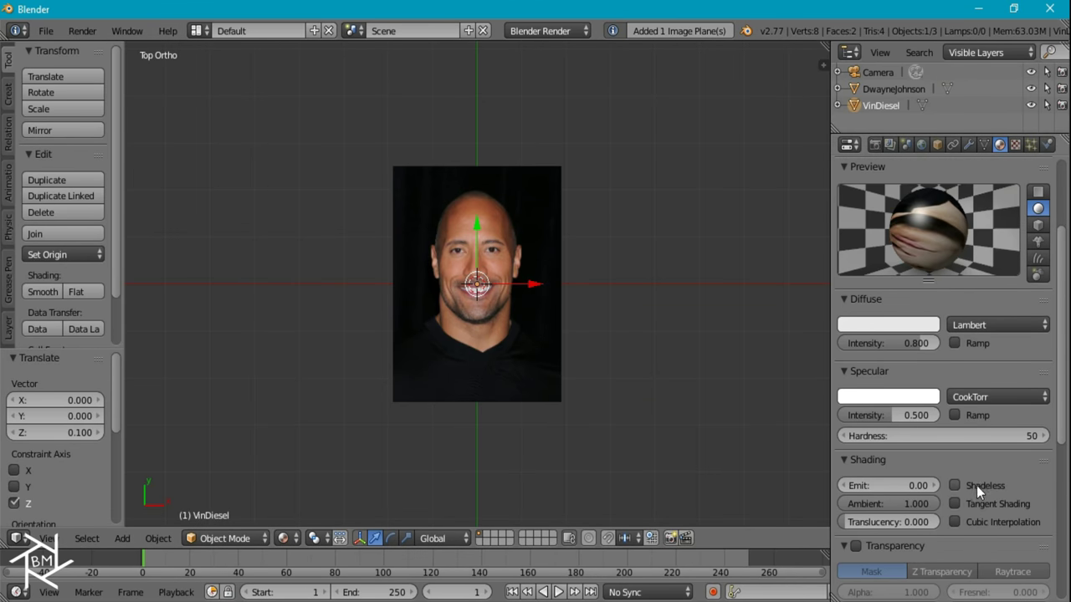
pyautogui.click(972, 484)
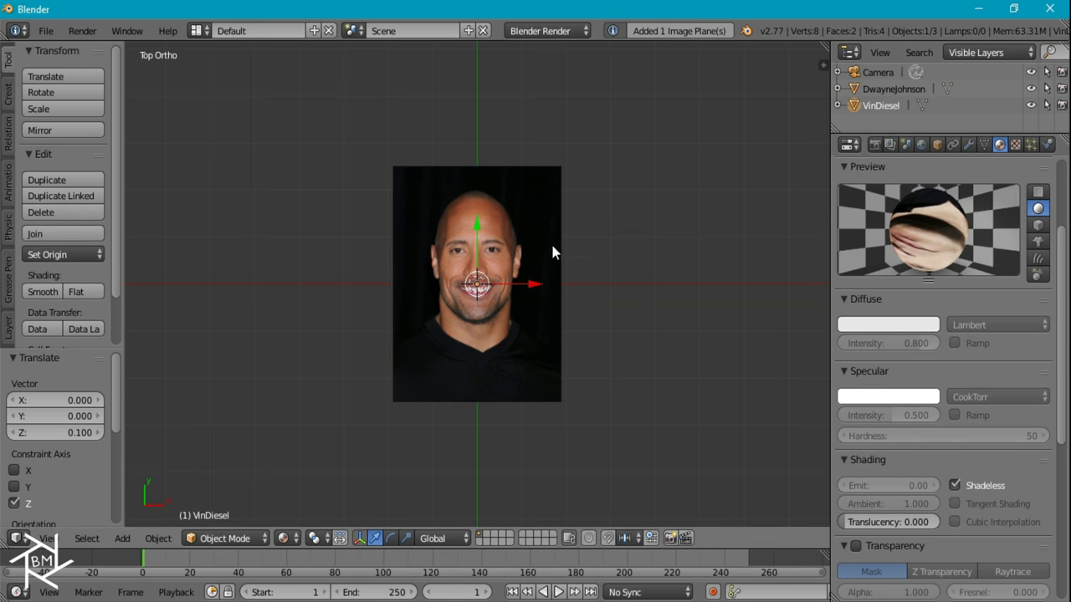
pyautogui.press('s')
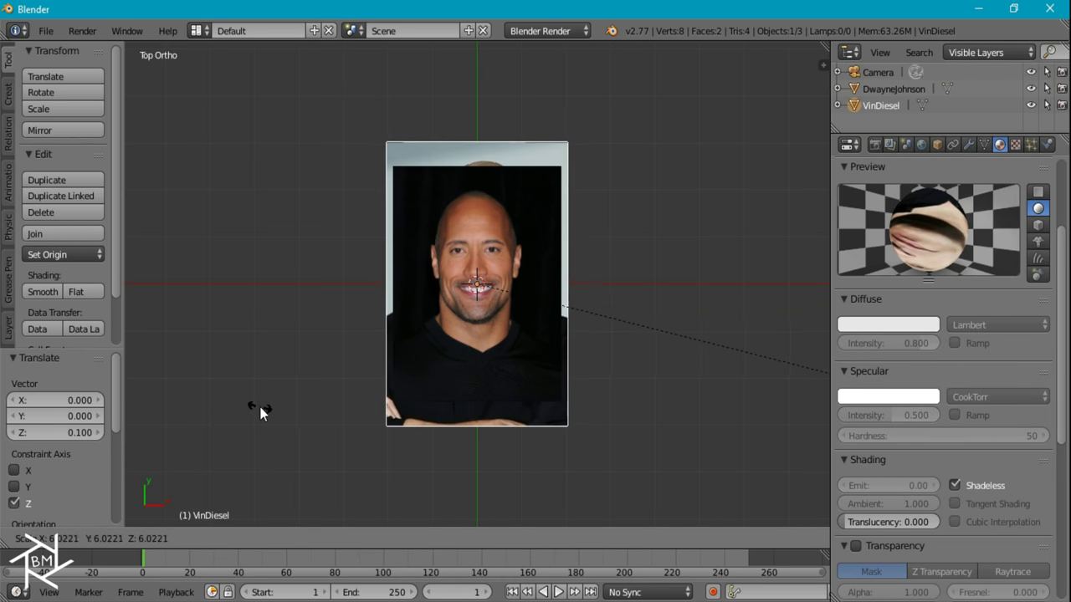
pyautogui.click(188, 341)
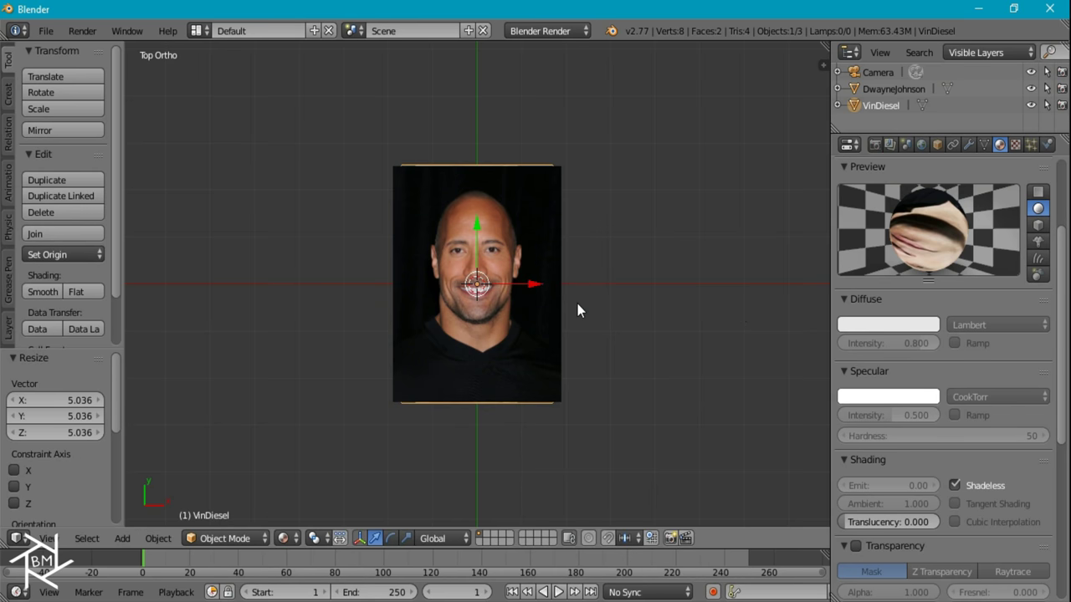
# Step: Enable Transparency with Z Transparency on the VinDiesel material
pyautogui.click(855, 546)
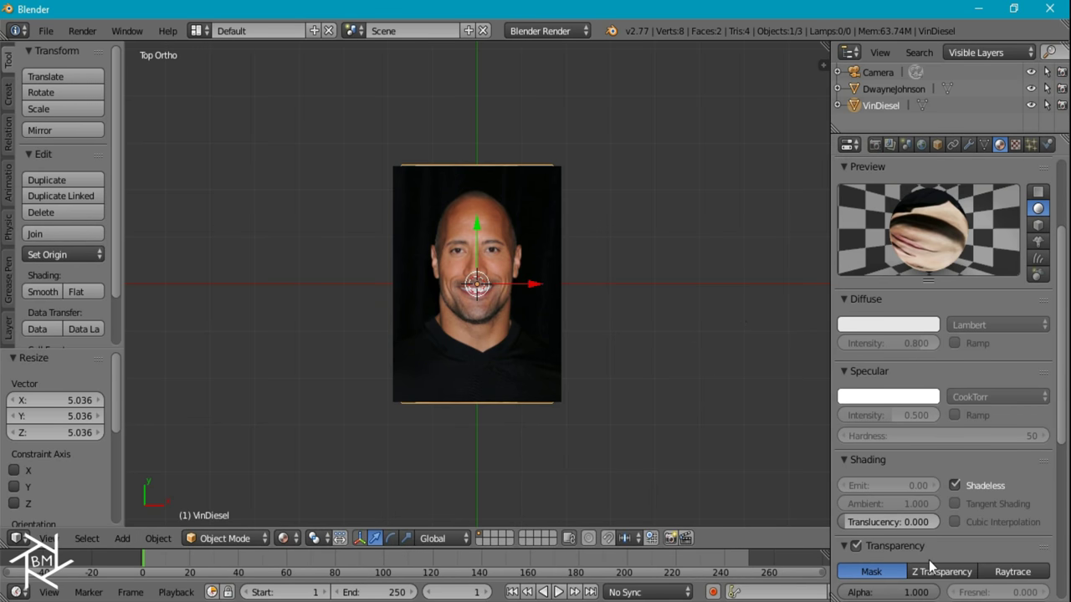
pyautogui.click(941, 572)
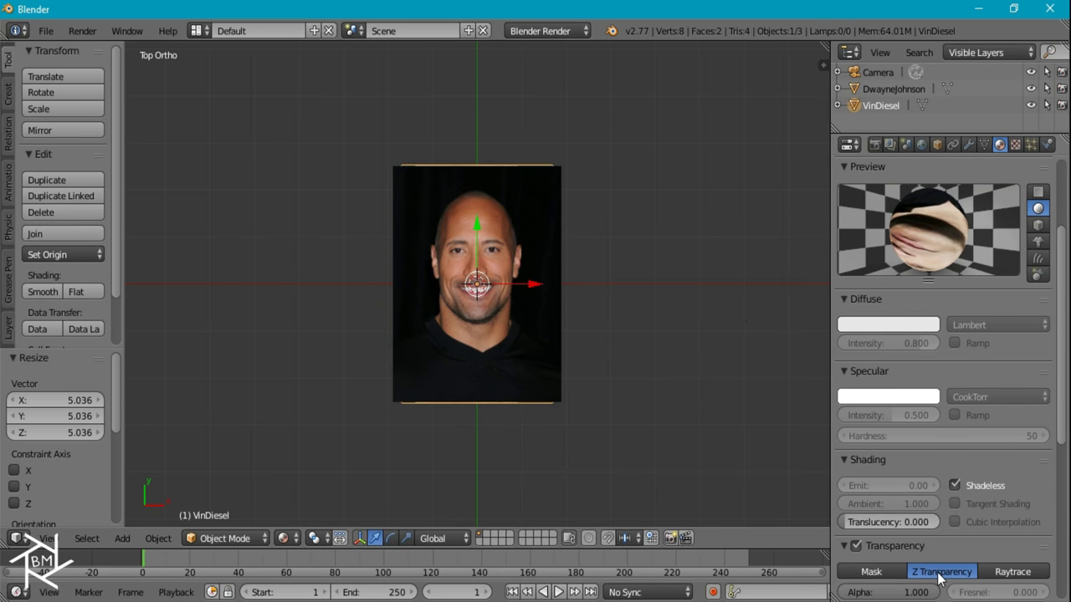
pyautogui.rightClick(530, 211)
# Step: Enable Z Transparency on the DwayneJohnson material and make it half transparent
pyautogui.scroll(-2, 963, 542)
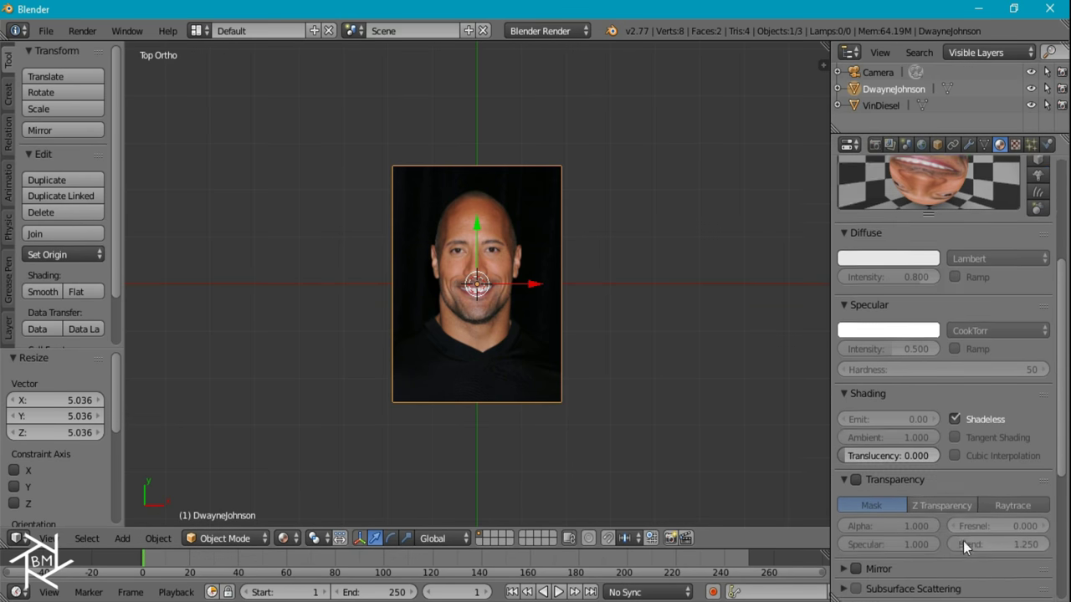
pyautogui.scroll(-1, 962, 542)
pyautogui.click(855, 447)
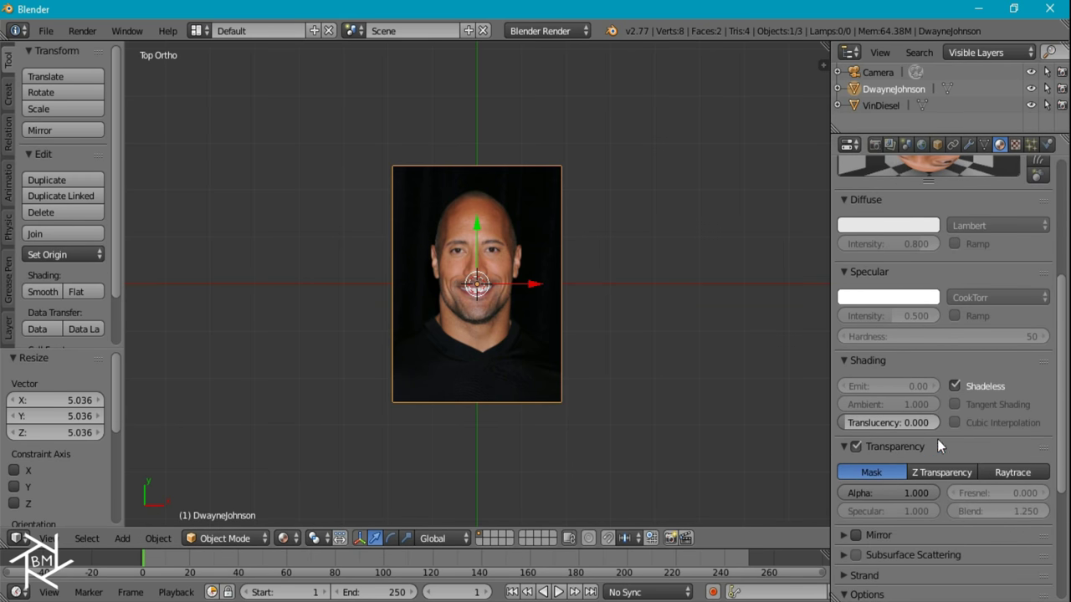
pyautogui.click(943, 472)
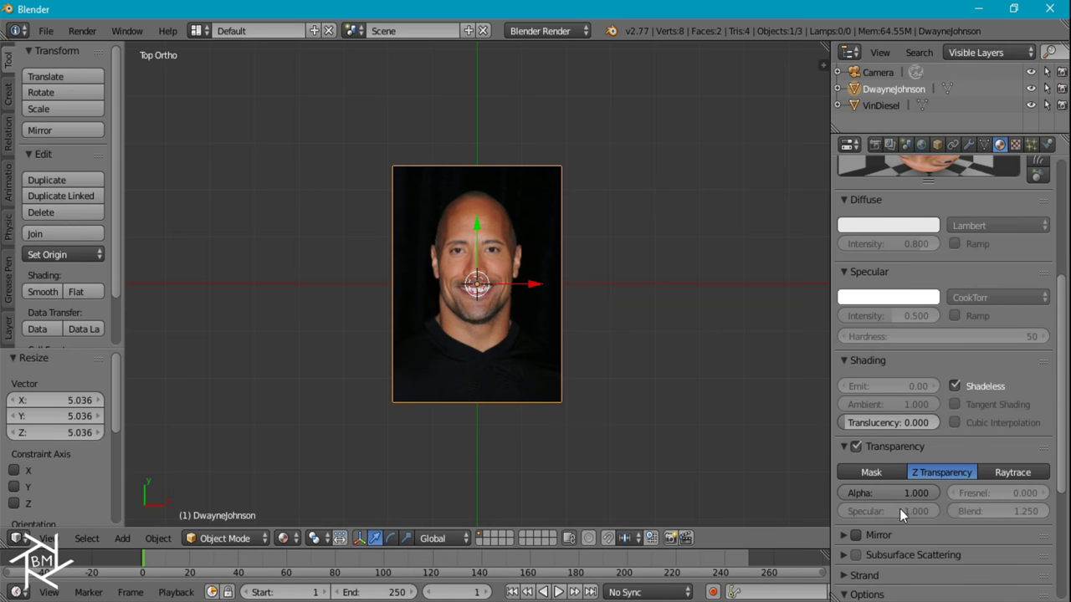
pyautogui.click(883, 493)
pyautogui.press('Return')
pyautogui.scroll(3, 550, 281)
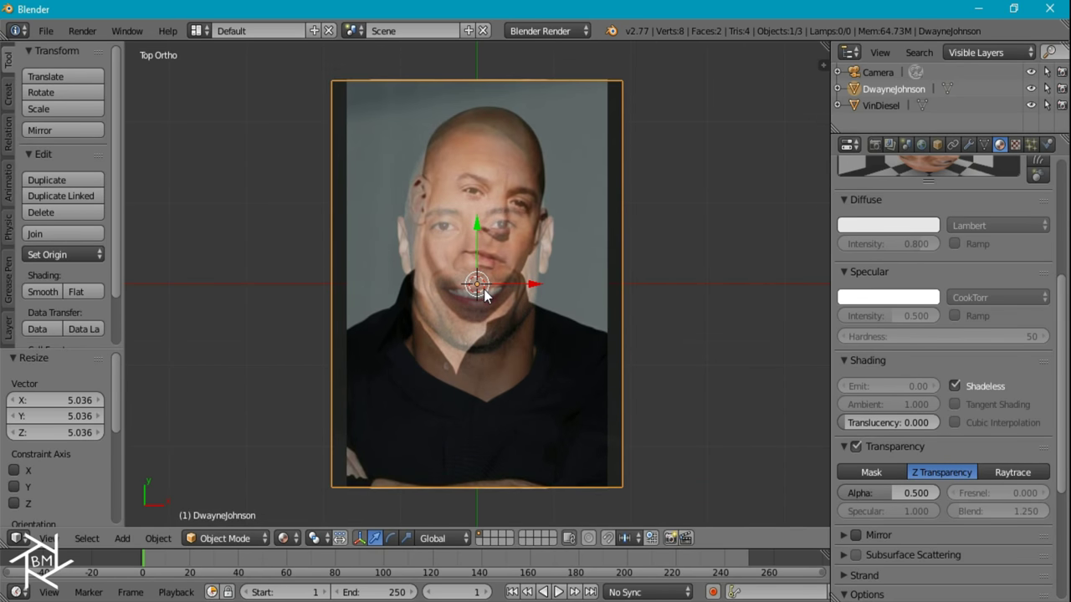
# Step: Move and rescale the DwayneJohnson plane (0.88, then 1.054) to line up the faces
pyautogui.press('g')
pyautogui.click(493, 243)
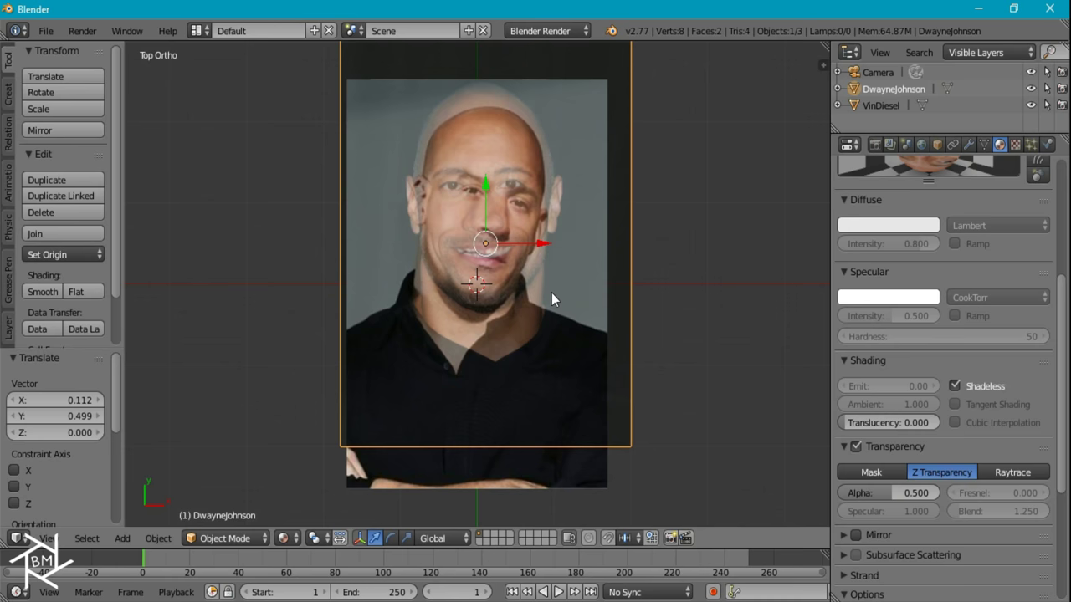
pyautogui.press('s')
pyautogui.click(544, 288)
pyautogui.scroll(3, 544, 289)
pyautogui.keyDown('shift'); pyautogui.scroll(2, 556, 285); pyautogui.keyUp('shift')
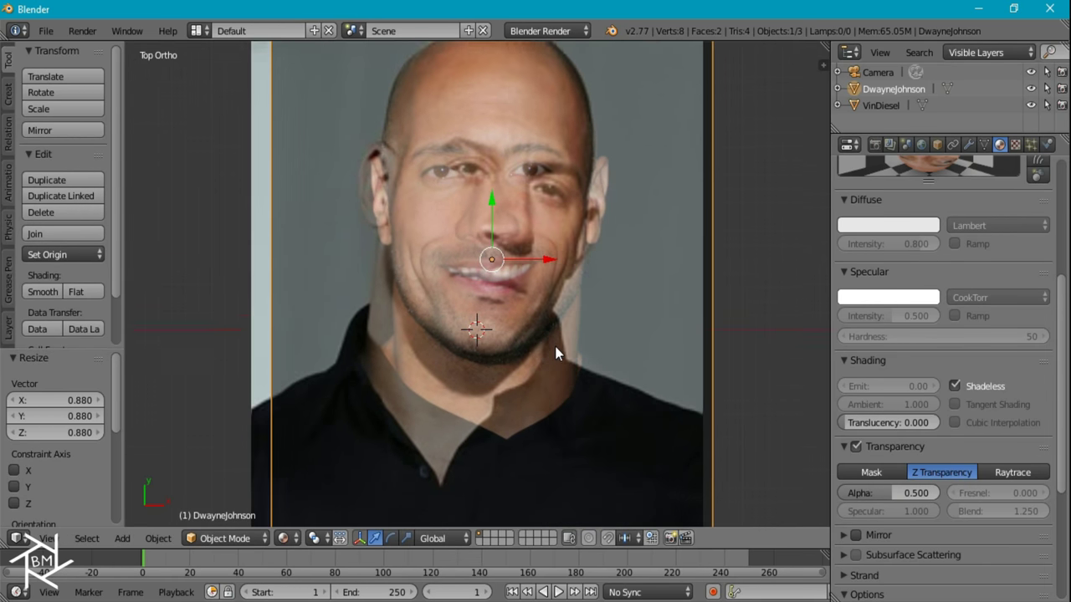
pyautogui.press('g')
pyautogui.click(539, 360)
pyautogui.press('s')
pyautogui.click(541, 358)
# Step: Fine-tune the alignment with scale 0.965 and small nudges, then restore alpha to 1.0
pyautogui.press('g')
pyautogui.click(550, 368)
pyautogui.press('s')
pyautogui.click(548, 366)
pyautogui.press('g')
pyautogui.click(544, 365)
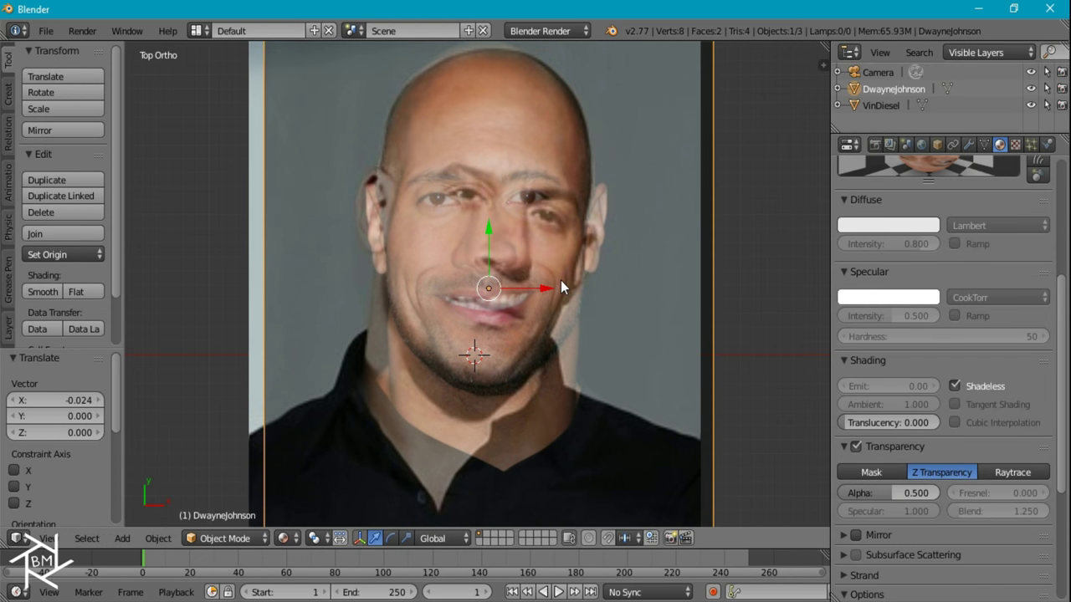
pyautogui.moveTo(563, 286); pyautogui.dragTo(565, 287)
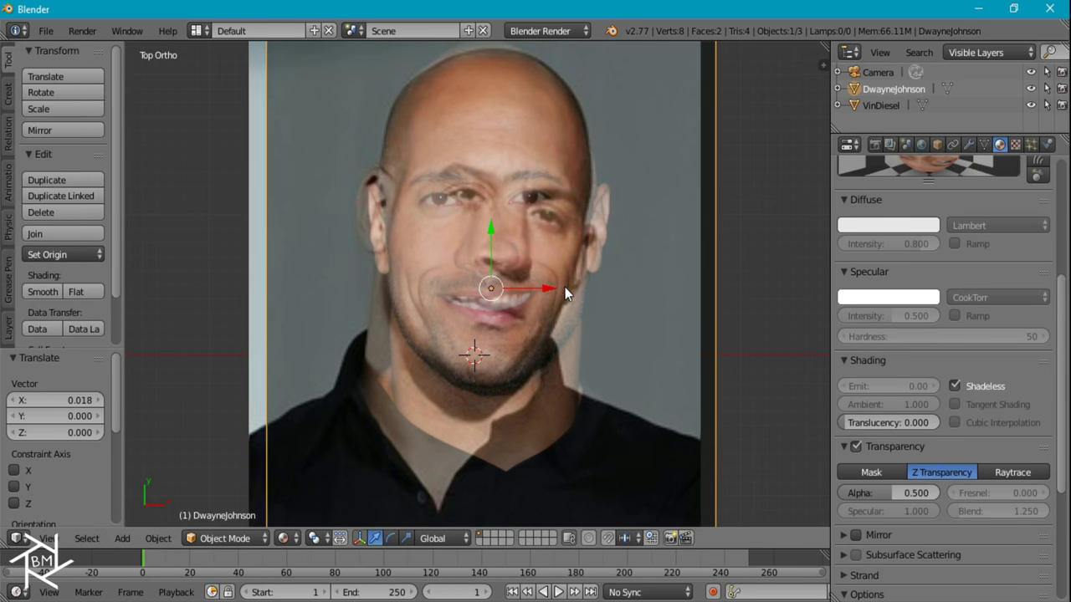
pyautogui.moveTo(925, 492); pyautogui.dragTo(966, 474)
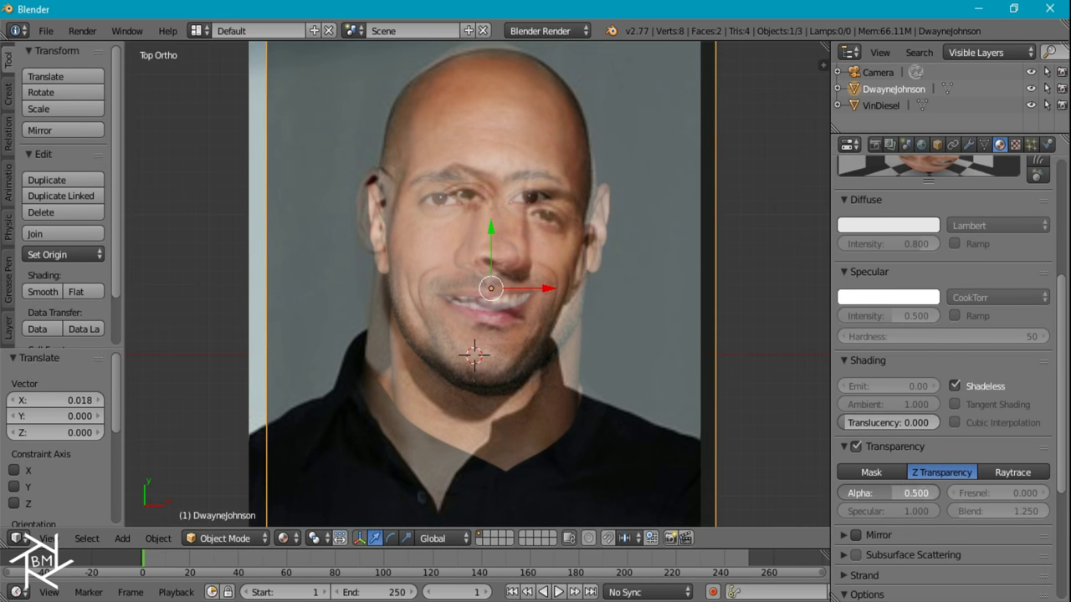
pyautogui.scroll(-4, 548, 329)
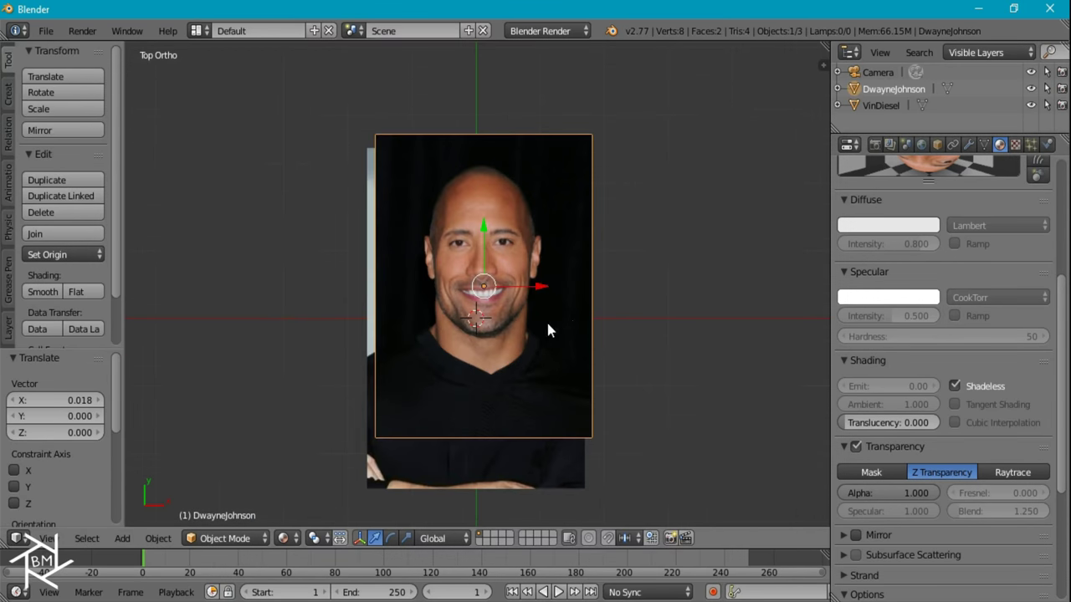
# Step: Subdivide the DwayneJohnson plane twice into a 4,356-face grid and show its Object Data settings
pyautogui.press('Tab')
pyautogui.press('w')
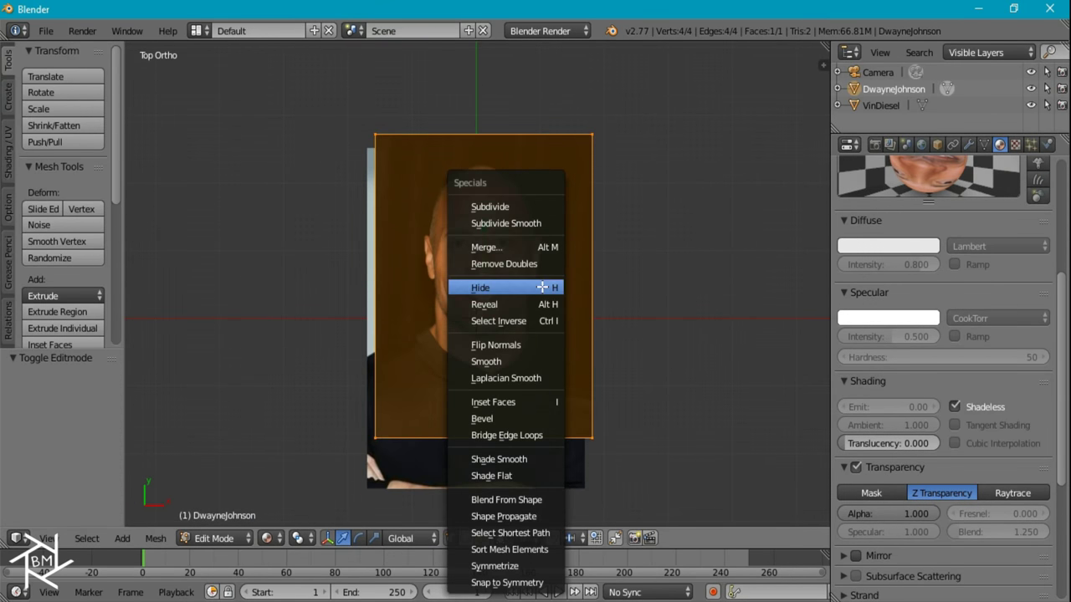
pyautogui.click(520, 205)
pyautogui.moveTo(55, 397); pyautogui.dragTo(84, 398)
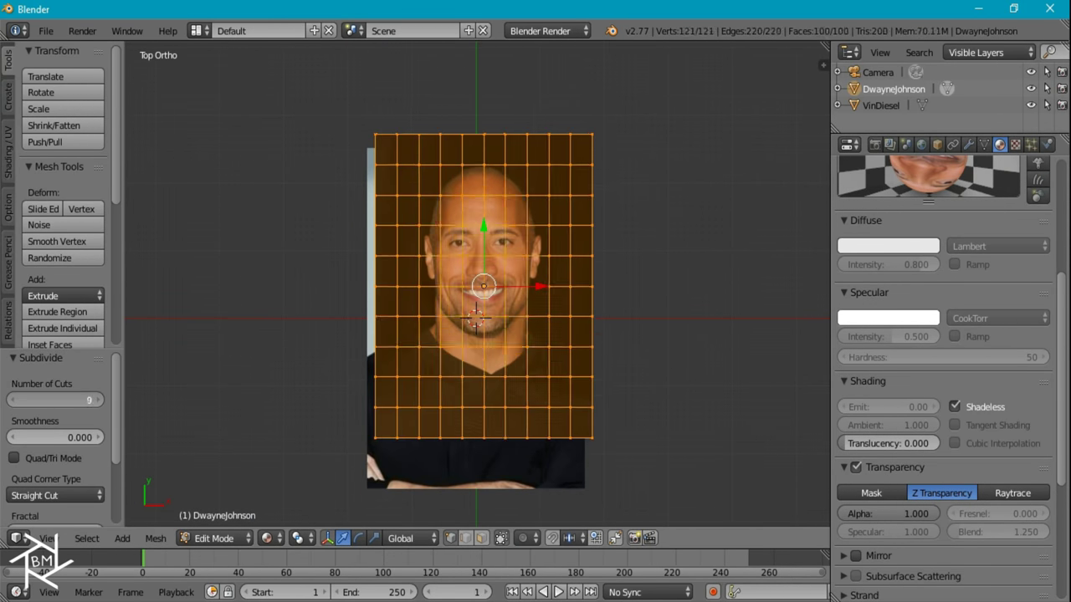
pyautogui.press('w')
pyautogui.click(384, 207)
pyautogui.moveTo(108, 398); pyautogui.dragTo(107, 407)
pyautogui.scroll(1, 487, 356)
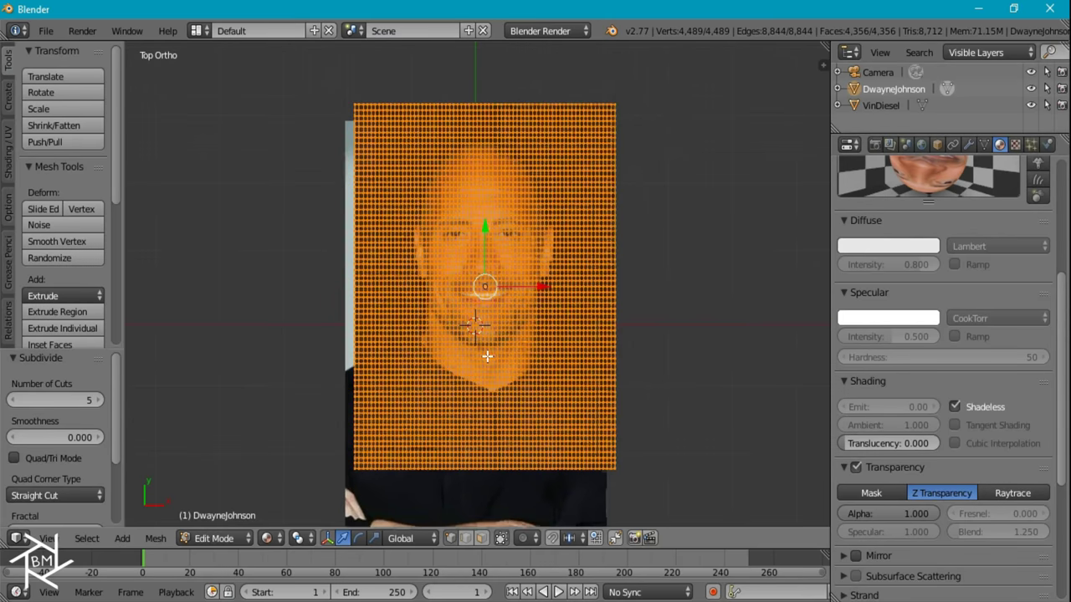
pyautogui.click(984, 144)
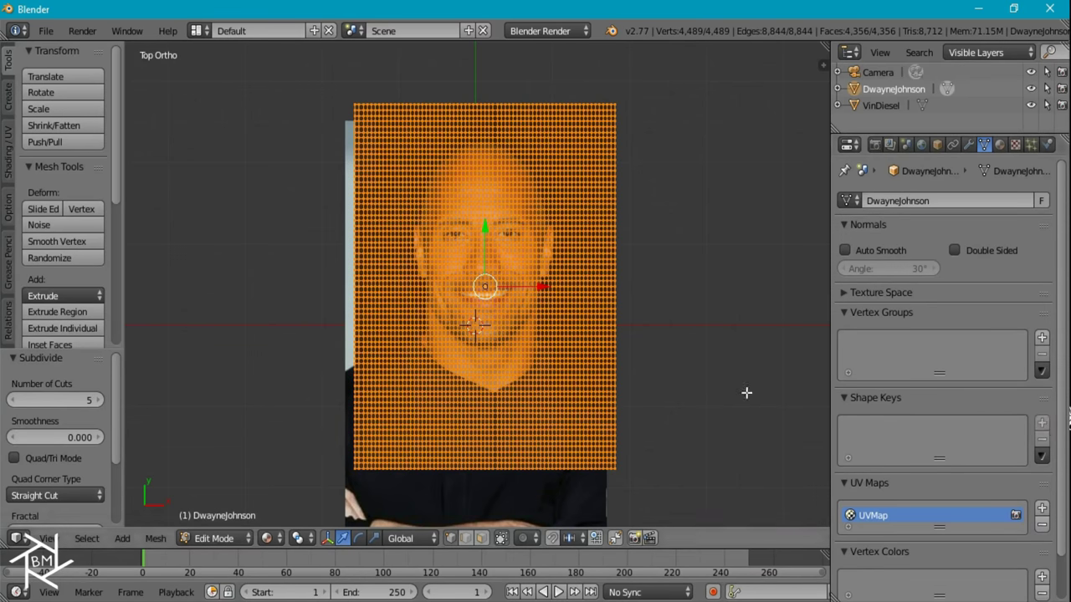
pyautogui.press('Tab')
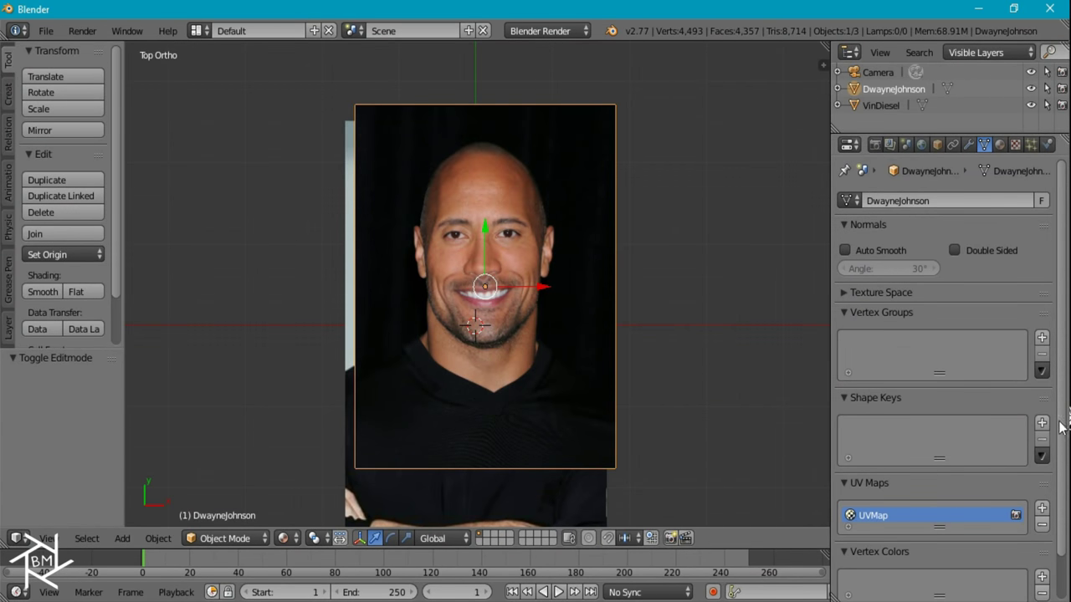
# Step: Add Basis and Key 1 shape keys, then test moving a grid vertex in Edit Mode
pyautogui.click(1041, 423)
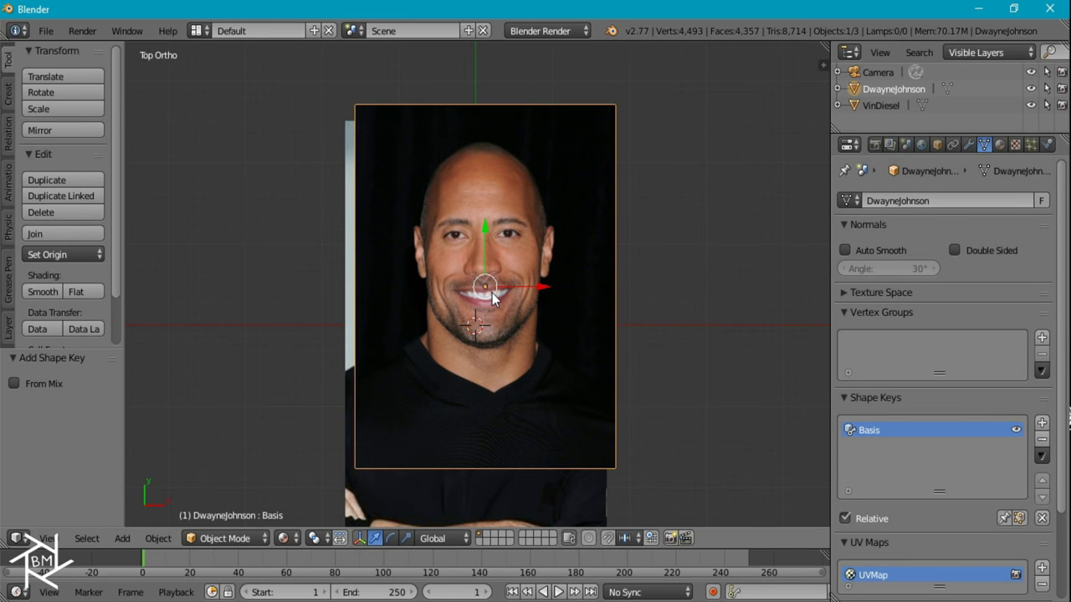
pyautogui.click(1042, 422)
pyautogui.press('Tab')
pyautogui.rightClick(485, 251)
pyautogui.press('g')
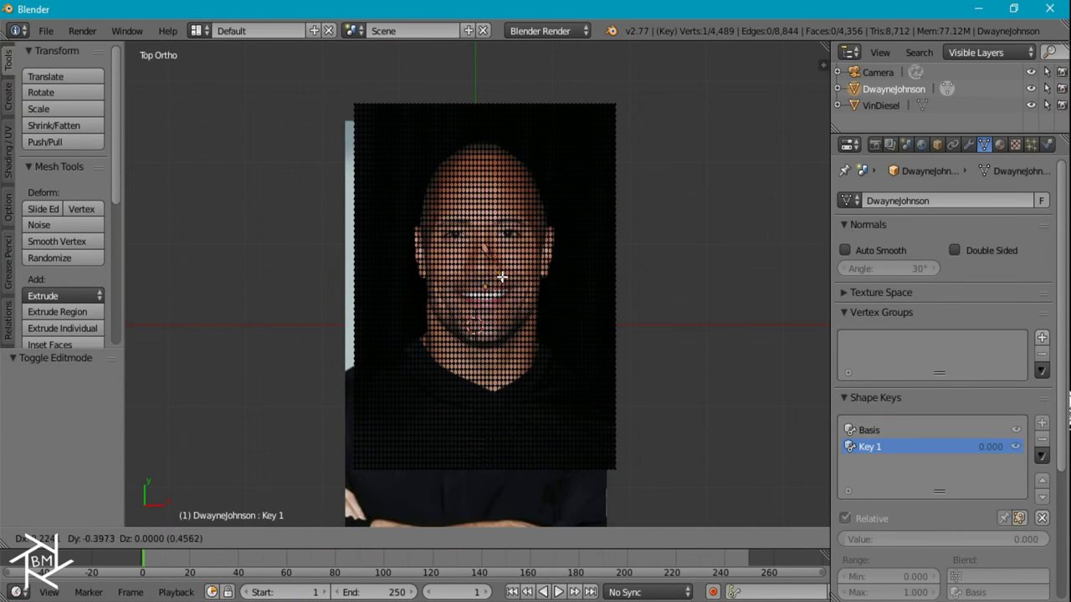
pyautogui.rightClick(502, 279)
pyautogui.press('p')
pyautogui.press('Escape')
# Step: Try a proportional-editing move on a corner vertex, then cancel it and return to Object Mode
pyautogui.rightClick(619, 470)
pyautogui.press('o')
pyautogui.press('g')
pyautogui.scroll(-3, 611, 440)
pyautogui.scroll(-2, 595, 387)
pyautogui.scroll(-2, 502, 360)
pyautogui.press('Escape')
pyautogui.press('Tab')
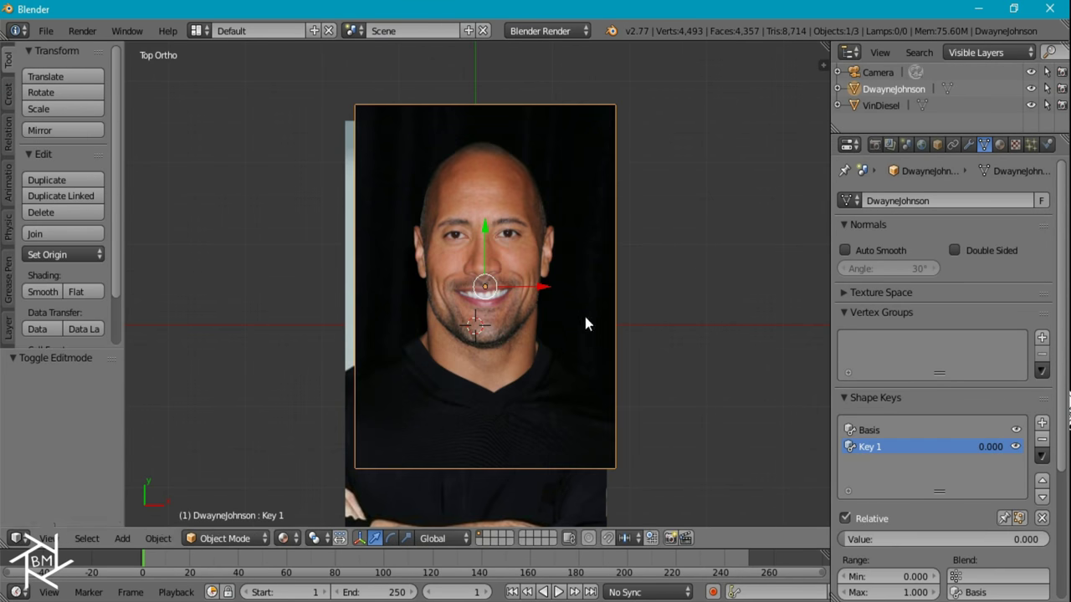
# Step: Preview Key 1's value, then remove it and add a fresh Key 1 at 0.000
pyautogui.moveTo(851, 540)
pyautogui.mouseDown()
pyautogui.moveTo(1050, 540)
pyautogui.moveTo(999, 466)
pyautogui.mouseUp()
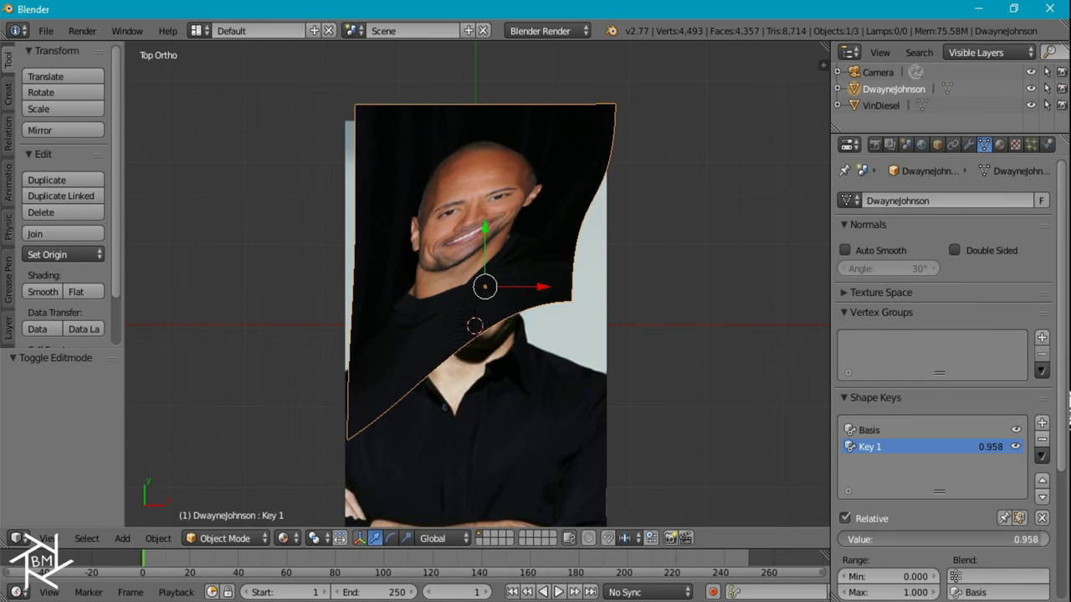
pyautogui.click(1042, 438)
pyautogui.click(1041, 423)
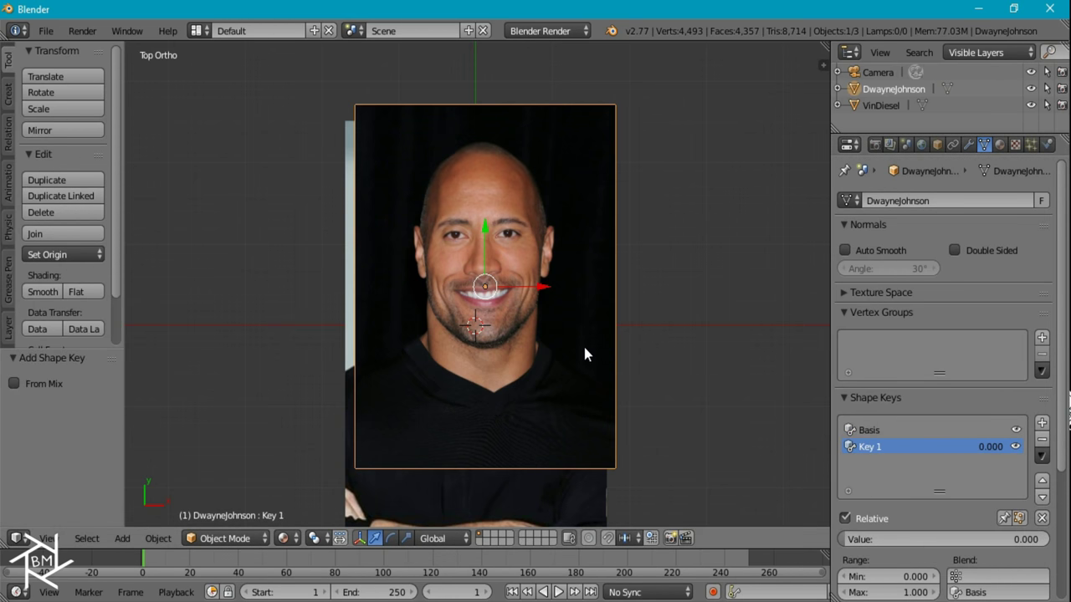
pyautogui.rightClick(539, 266)
pyautogui.rightClick(540, 266)
# Step: Set the DwayneJohnson material alpha to 0.5 in Edit Mode so VinDiesel shows through
pyautogui.press('Tab')
pyautogui.click(1000, 145)
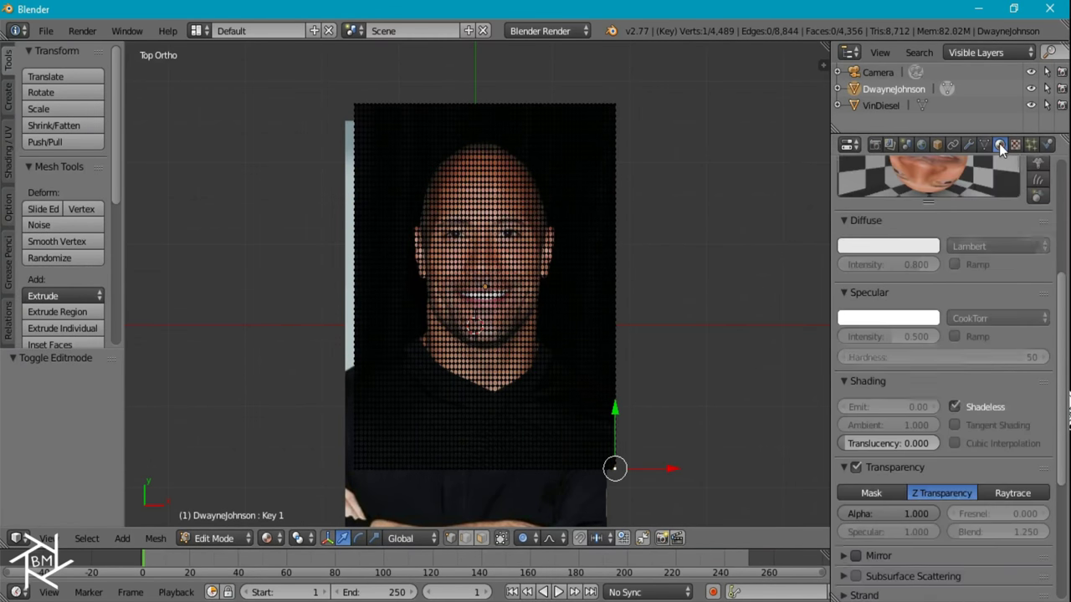
pyautogui.click(880, 517)
pyautogui.write('0.5')
pyautogui.press('Return')
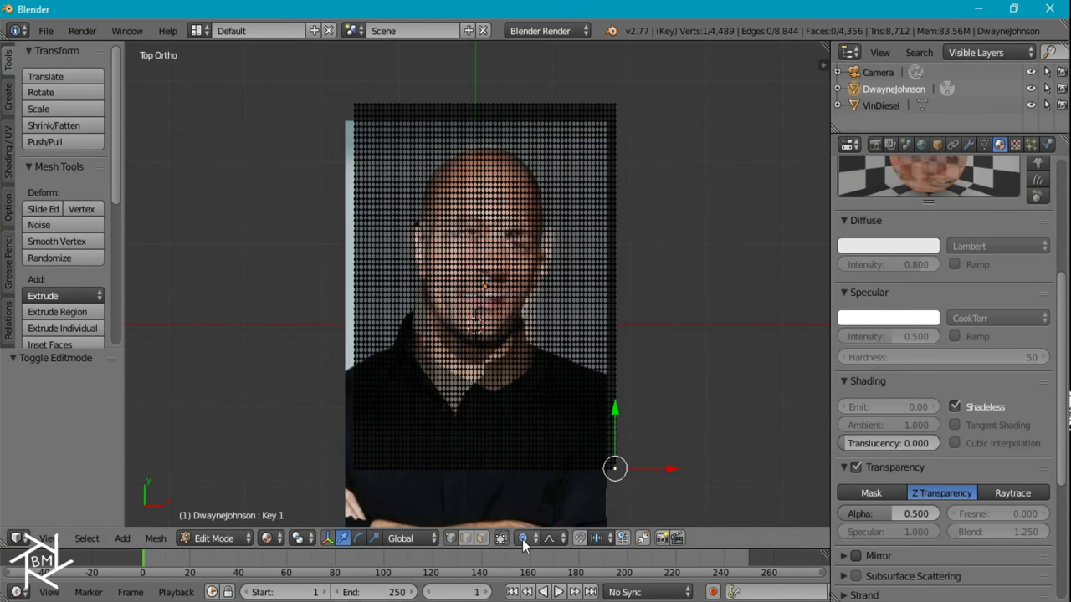
# Step: Set proportional editing falloff to Connected and zoom in on the top of the head
pyautogui.click(523, 541)
pyautogui.click(559, 463)
pyautogui.scroll(3, 558, 466)
pyautogui.scroll(2, 636, 449)
pyautogui.scroll(-1, 561, 415)
pyautogui.scroll(4, 518, 147)
pyautogui.rightClick(516, 134)
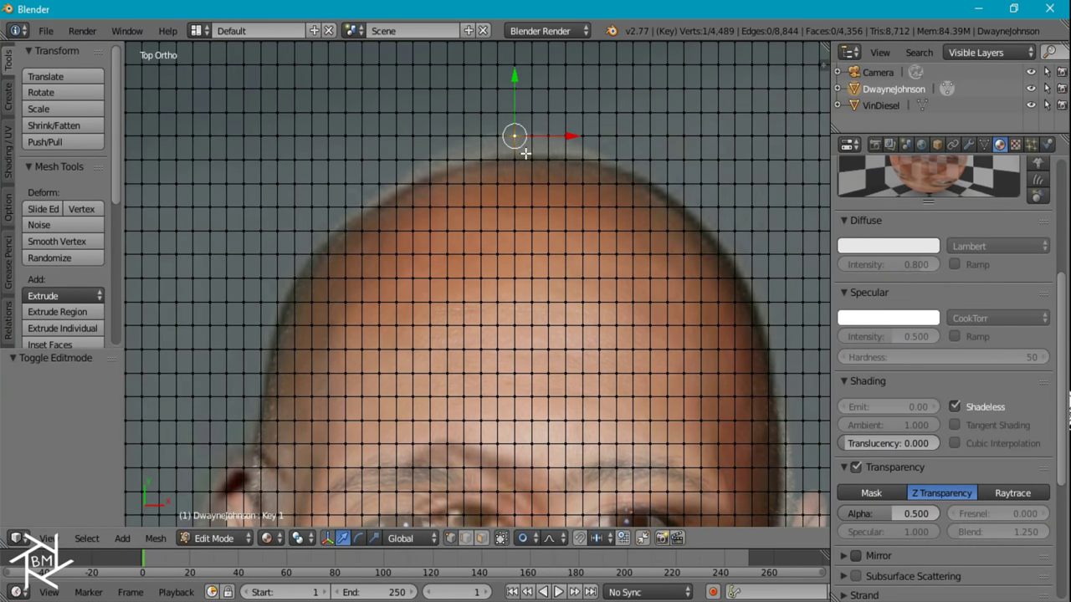
# Step: Warp the top of the head and side of the scalp on Key 1 with proportional editing
pyautogui.press('g')
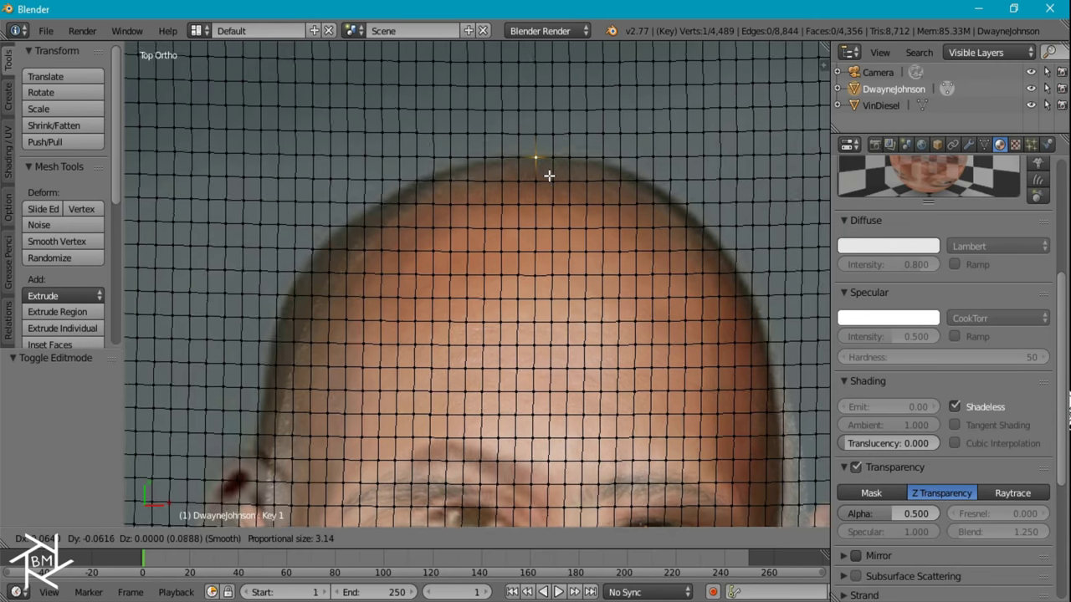
pyautogui.scroll(6, 549, 176)
pyautogui.scroll(5, 544, 176)
pyautogui.scroll(3, 537, 174)
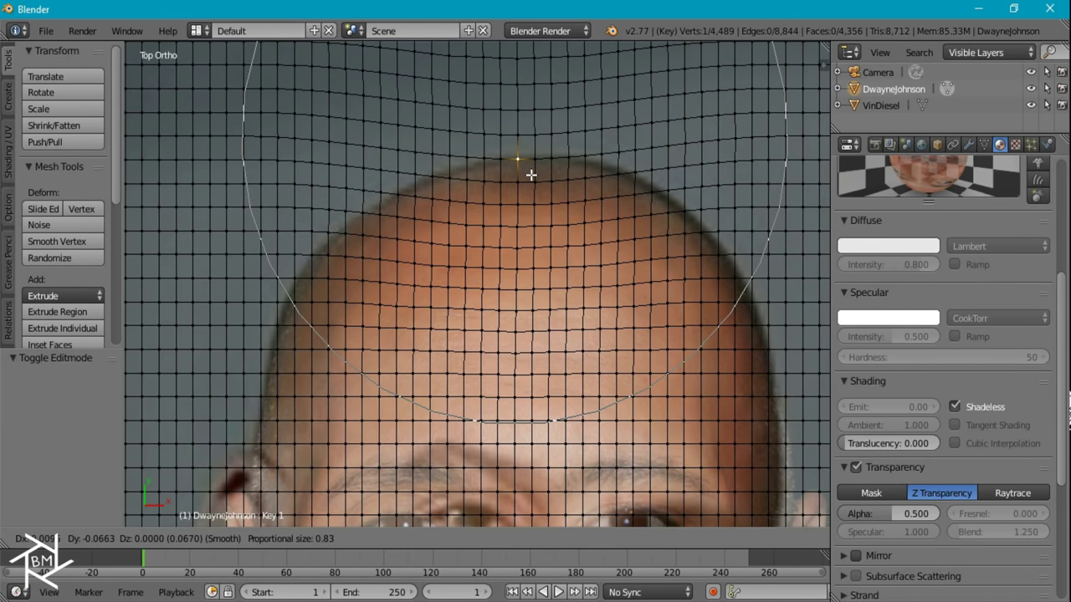
pyautogui.click(539, 177)
pyautogui.rightClick(346, 211)
pyautogui.press('g')
pyautogui.click(351, 219)
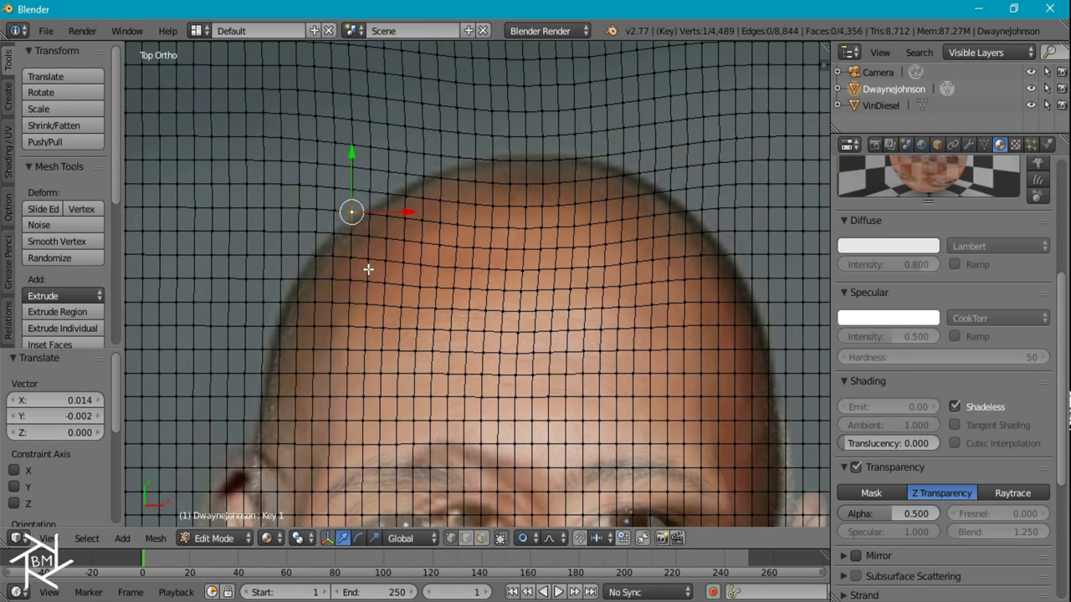
# Step: Reshape the side-of-head and temple outline toward Vin Diesel's head shape
pyautogui.keyDown('shift'); pyautogui.moveTo(368, 269); pyautogui.dragTo(368, 240, button='middle'); pyautogui.keyUp('shift')
pyautogui.press('g')
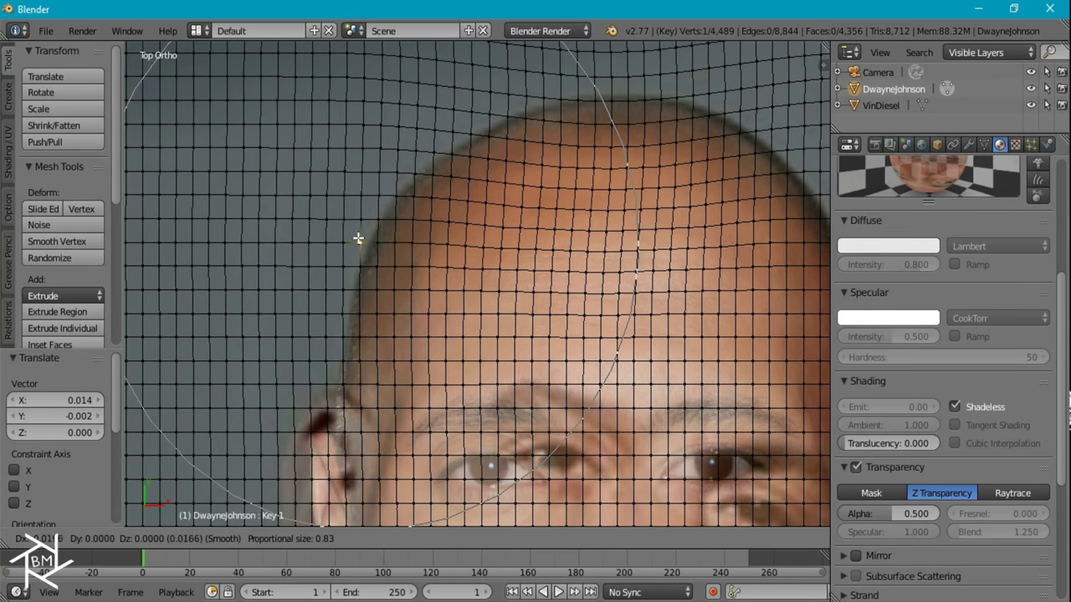
pyautogui.click(359, 242)
pyautogui.keyDown('shift'); pyautogui.moveTo(420, 273); pyautogui.dragTo(422, 238, button='middle'); pyautogui.keyUp('shift')
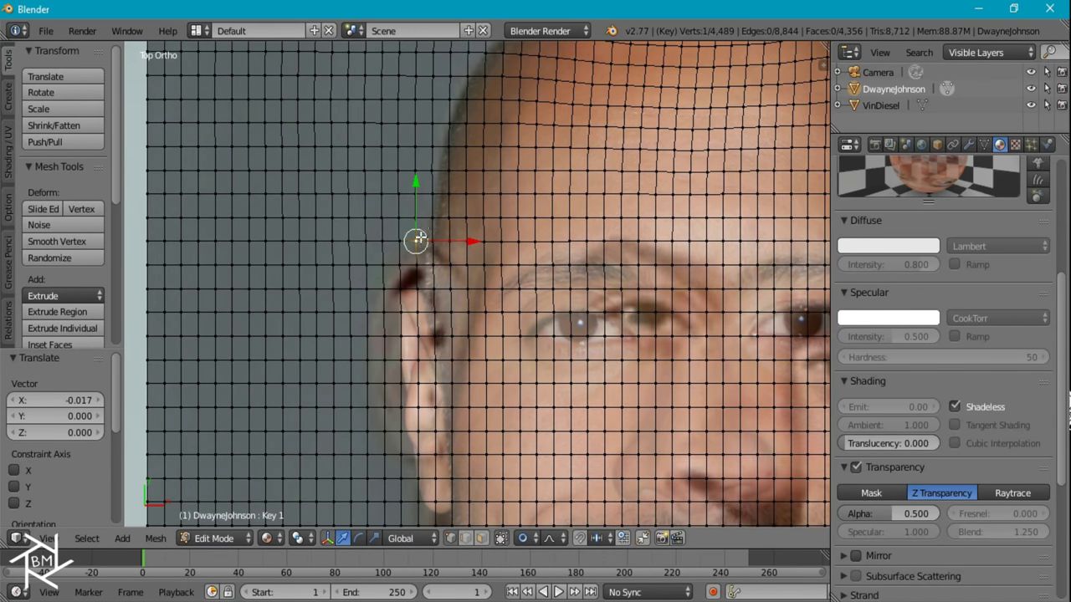
pyautogui.press('g')
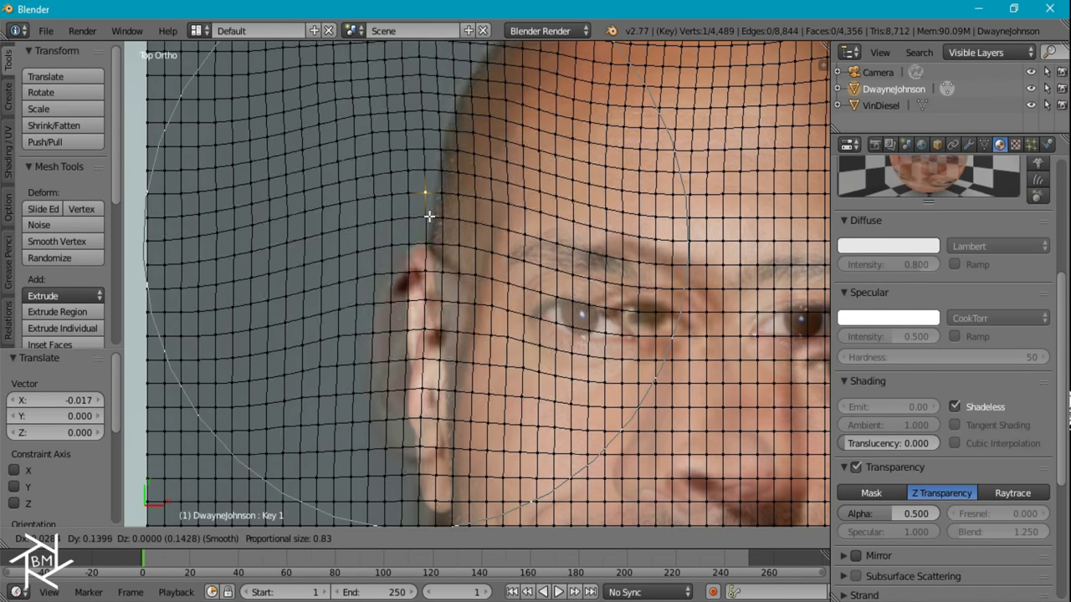
pyautogui.click(428, 246)
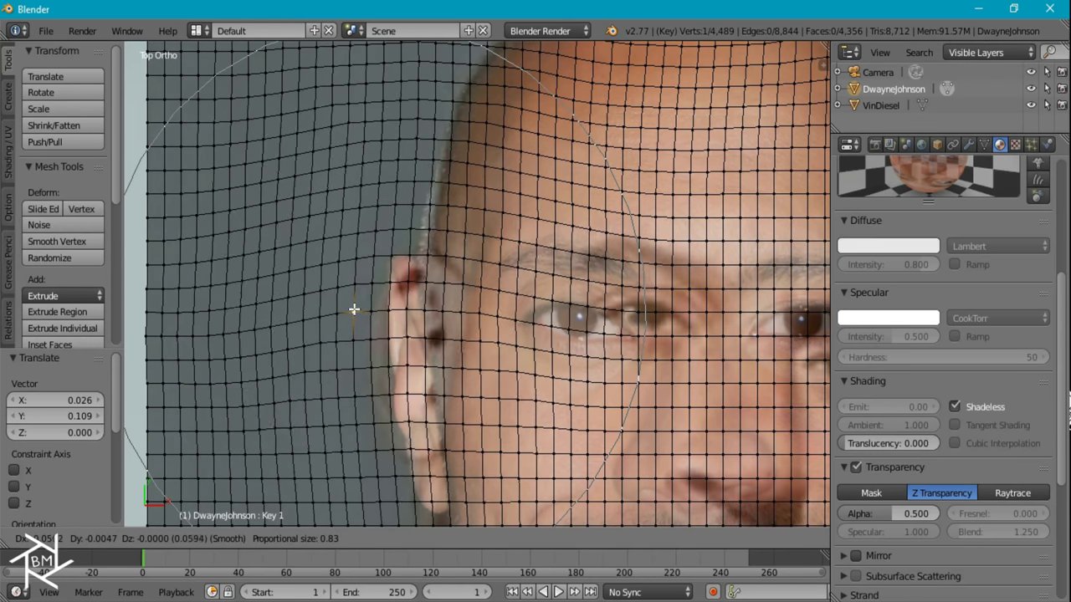
pyautogui.click(363, 313)
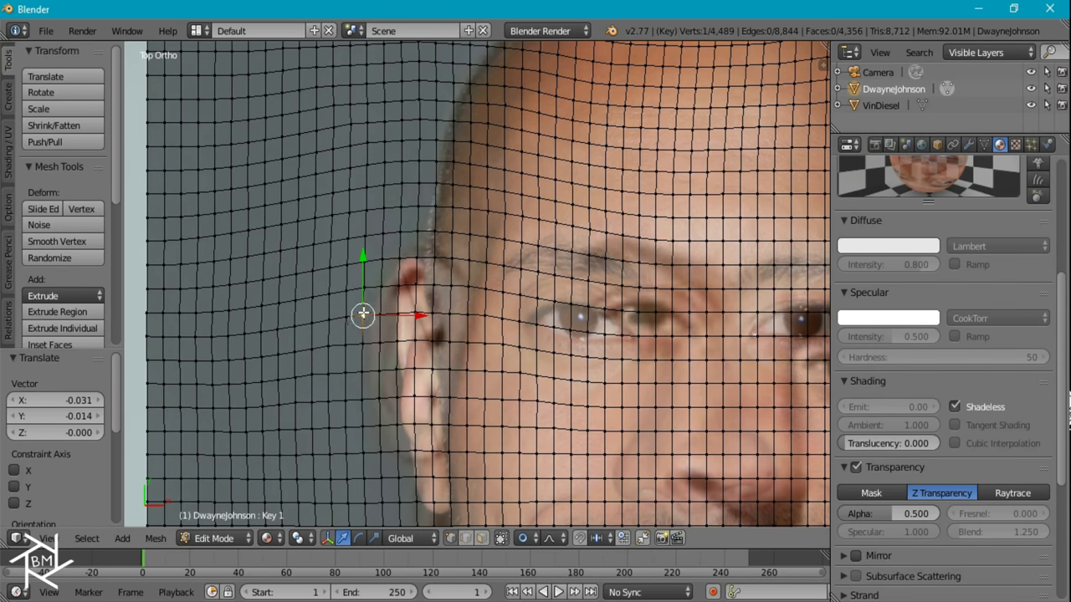
pyautogui.press('g')
pyautogui.click(314, 319)
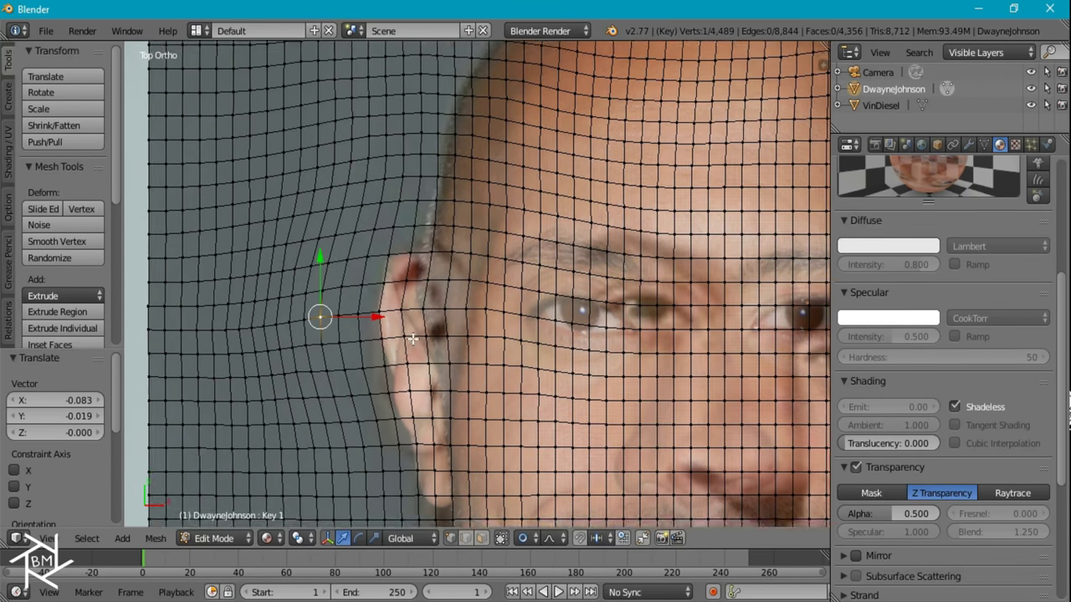
# Step: Move the ear and earlobe vertices to follow Vin Diesel's ear
pyautogui.keyDown('shift'); pyautogui.moveTo(412, 338); pyautogui.dragTo(399, 311, button='middle'); pyautogui.keyUp('shift')
pyautogui.press('g')
pyautogui.click(388, 327)
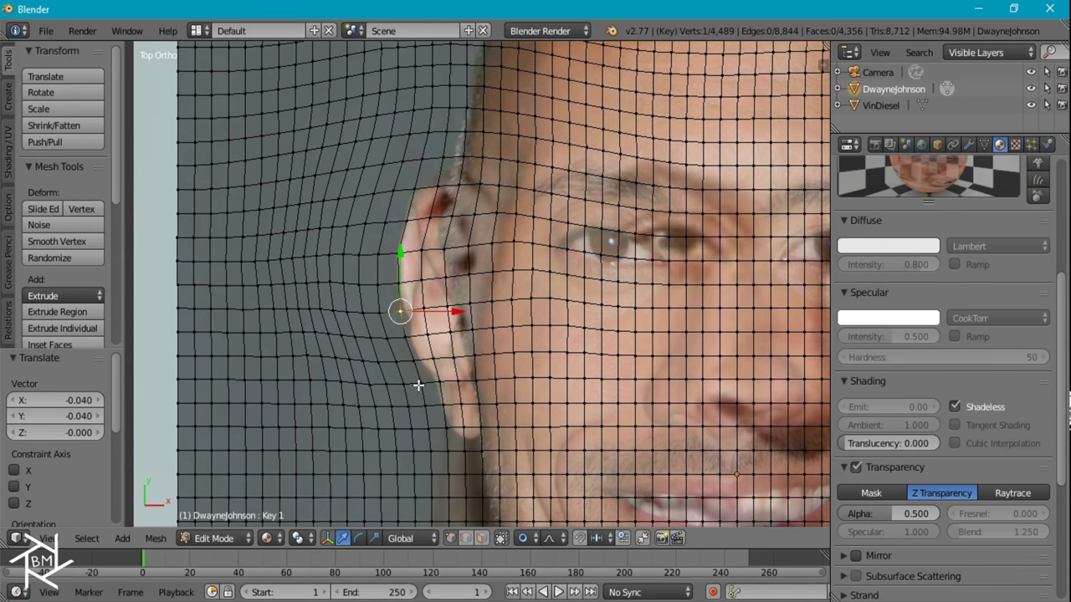
pyautogui.press('g')
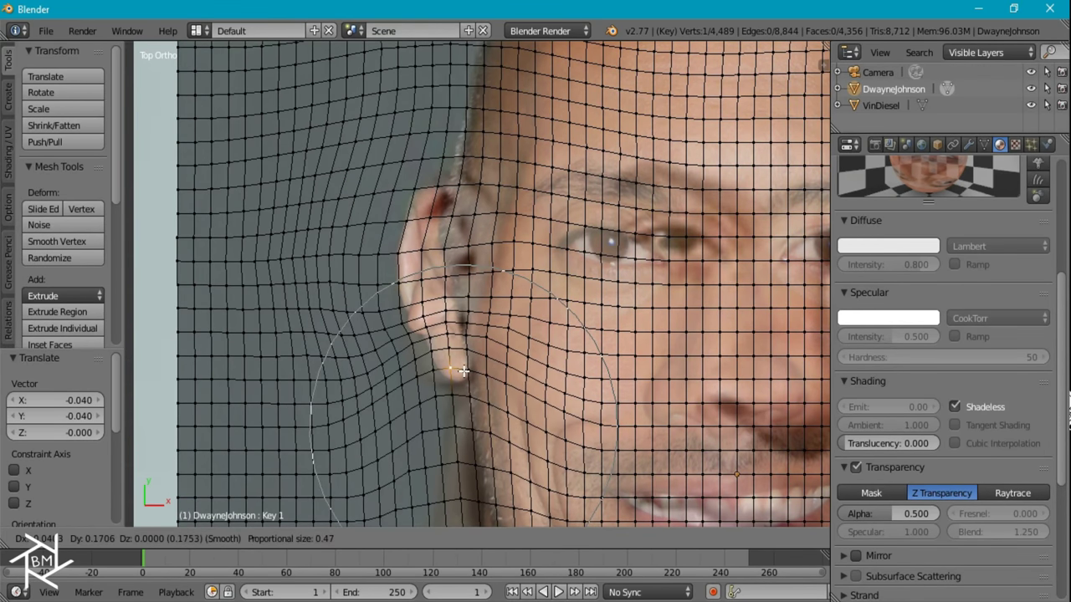
pyautogui.click(459, 373)
pyautogui.rightClick(405, 281)
pyautogui.press('g')
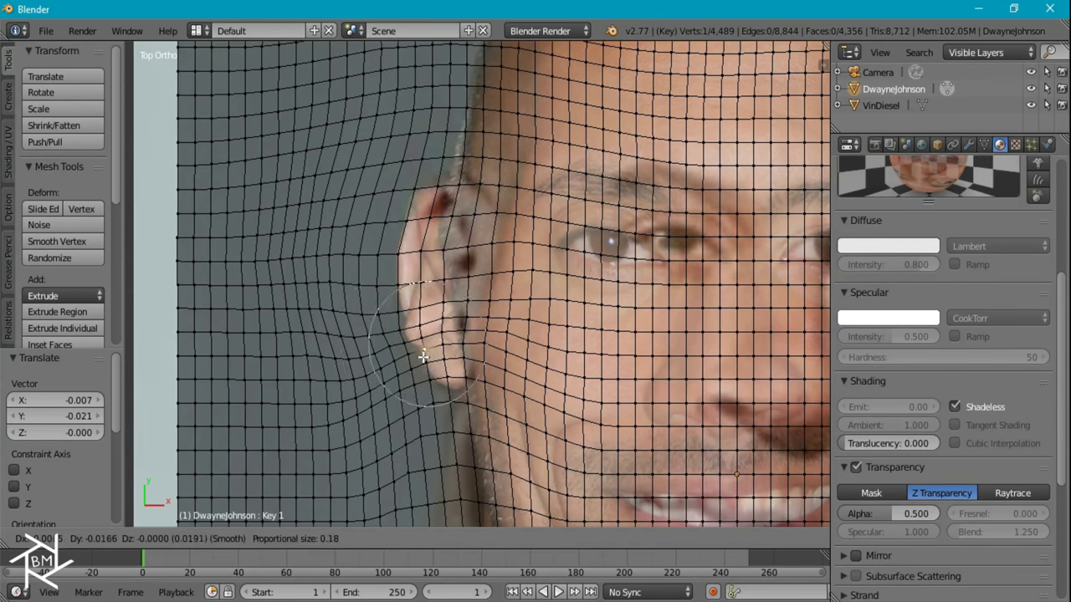
pyautogui.click(472, 366)
# Step: Rotate and soft-move the column of ear vertices to fit the second face
pyautogui.press('g')
pyautogui.scroll(-2, 672, 286)
pyautogui.rightClick(672, 287)
pyautogui.press('b')
pyautogui.moveTo(652, 242); pyautogui.dragTo(694, 393)
pyautogui.press('r')
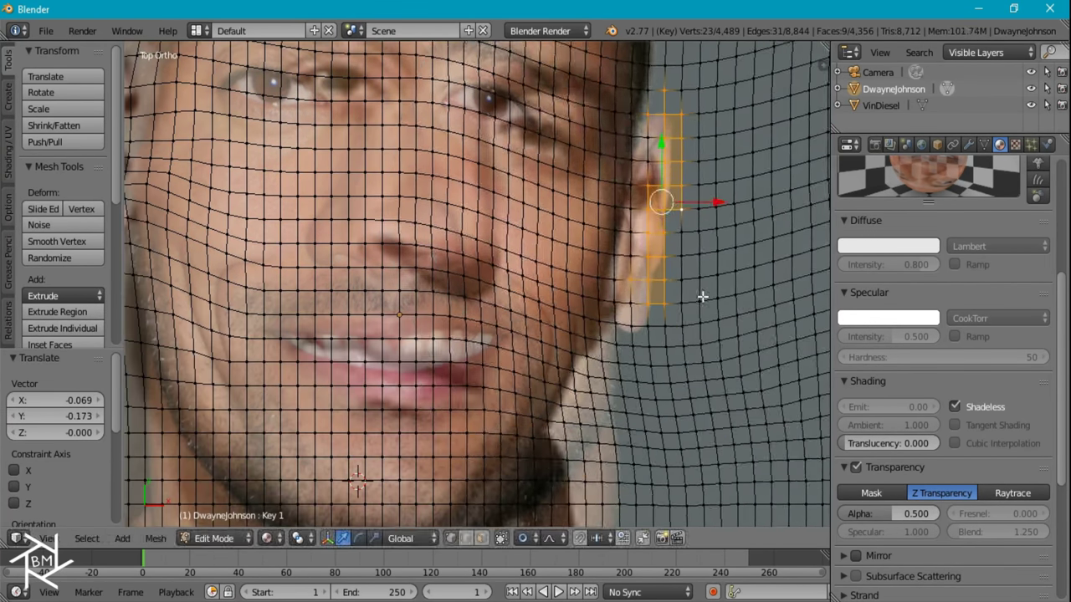
pyautogui.click(689, 261)
pyautogui.press('g')
pyautogui.click(689, 261)
pyautogui.scroll(3, 689, 261)
# Step: Nudge the single vertices by the ear and earlobe into place
pyautogui.rightClick(734, 244)
pyautogui.press('g')
pyautogui.click(681, 396)
pyautogui.scroll(-3, 680, 395)
pyautogui.press('g')
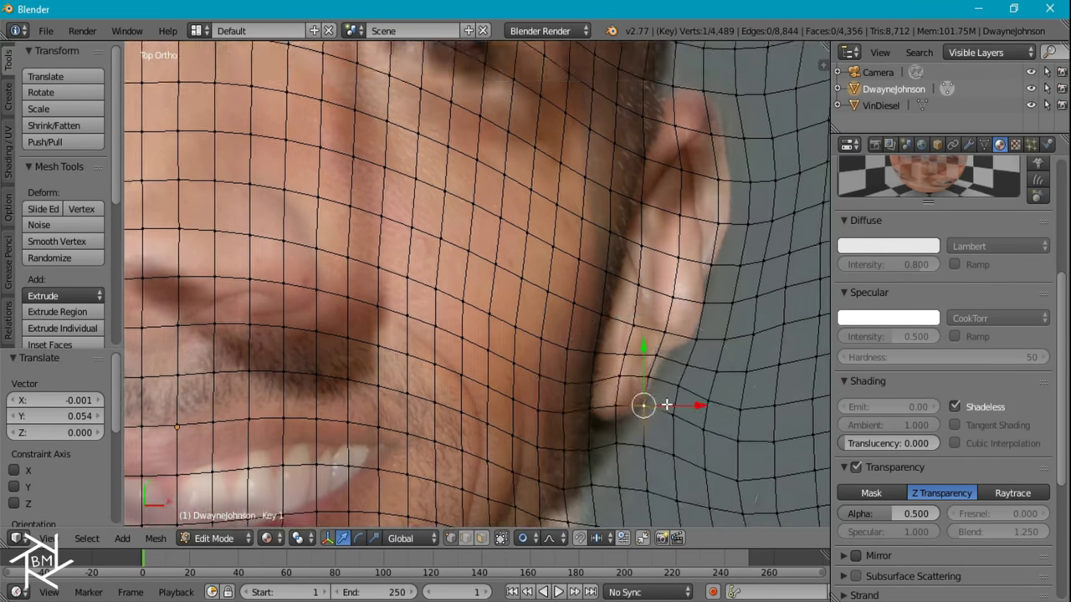
pyautogui.click(553, 313)
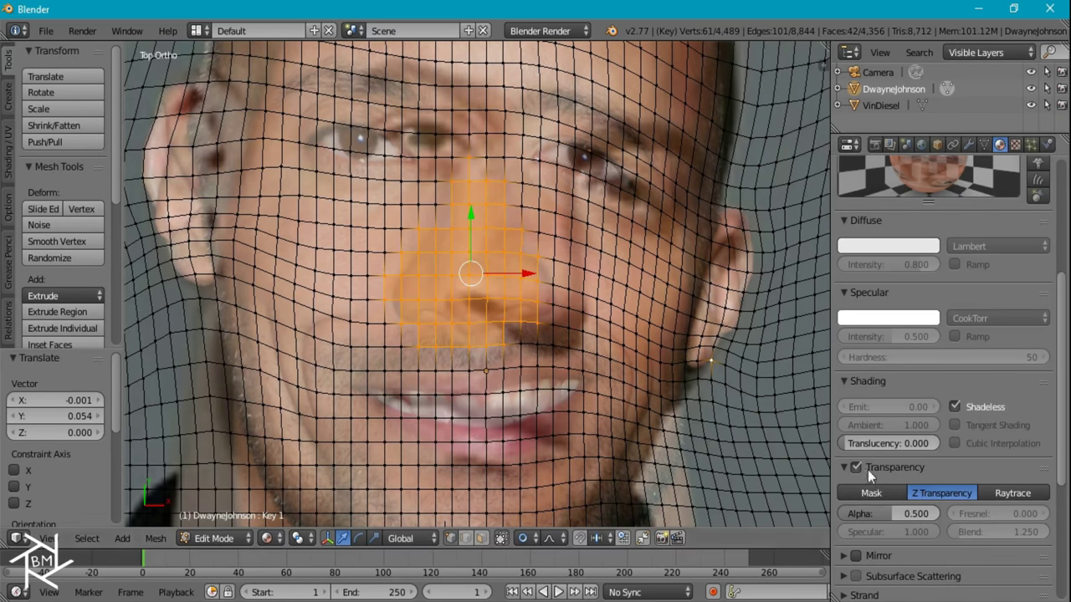
# Step: Set the face material alpha to full opacity, then back to 0.5
pyautogui.moveTo(874, 514); pyautogui.dragTo(937, 514)
pyautogui.write('0.5')
pyautogui.press('Return')
pyautogui.scroll(3, 478, 239)
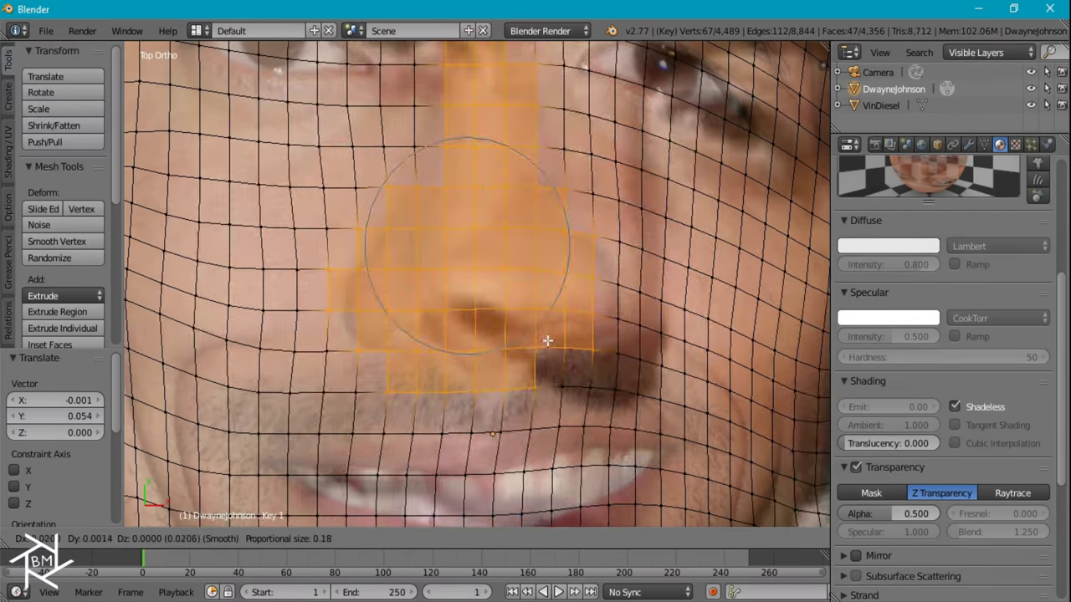
# Step: Soft-move the nose, eye-area and near-ear vertices to match the second face
pyautogui.rightClick(650, 333)
pyautogui.press('g')
pyautogui.click(607, 342)
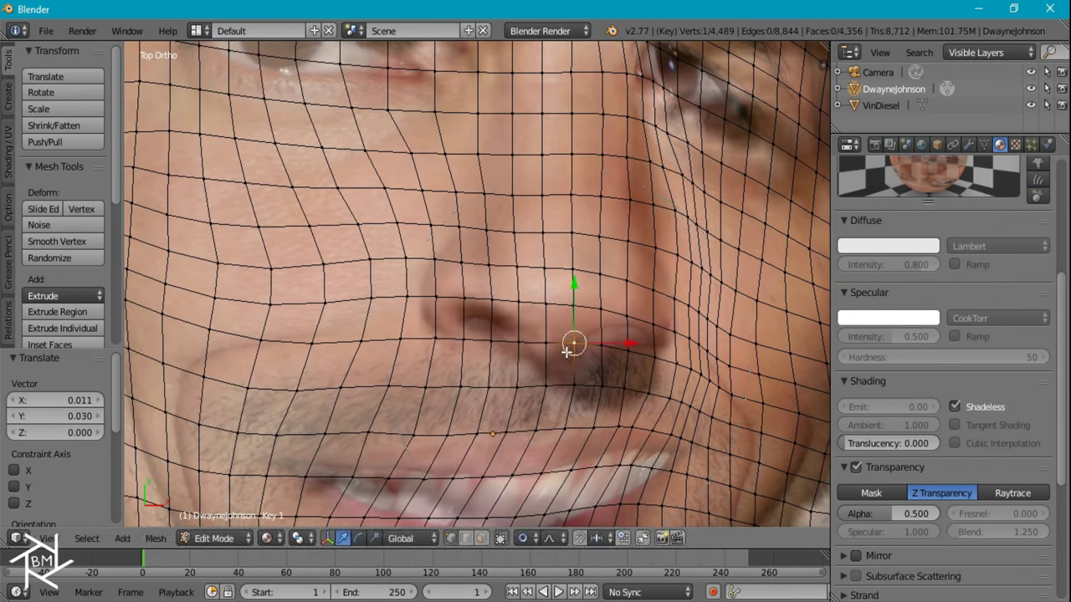
pyautogui.keyDown('shift'); pyautogui.moveTo(574, 342); pyautogui.dragTo(499, 518, button='middle'); pyautogui.keyUp('shift')
pyautogui.rightClick(616, 310)
pyautogui.press('g')
pyautogui.click(518, 296)
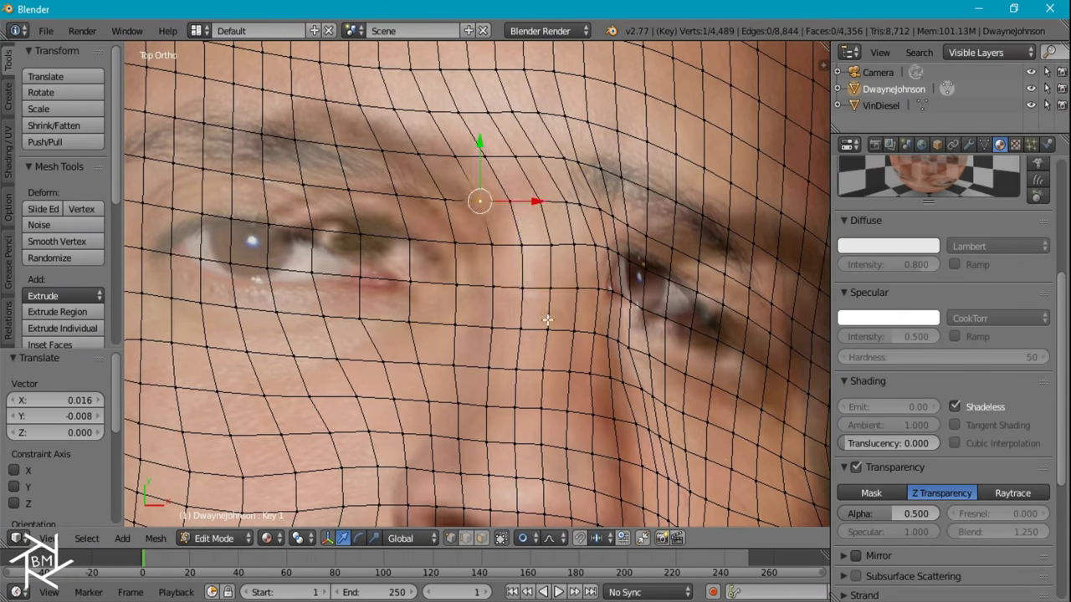
pyautogui.scroll(-3, 519, 292)
pyautogui.keyDown('shift'); pyautogui.moveTo(585, 469); pyautogui.dragTo(586, 377, button='middle'); pyautogui.keyUp('shift')
pyautogui.rightClick(615, 379)
pyautogui.press('g')
# Step: Lower the face opacity, then soft-move the lip vertices and a mouth vertex
pyautogui.moveTo(907, 514); pyautogui.dragTo(880, 513)
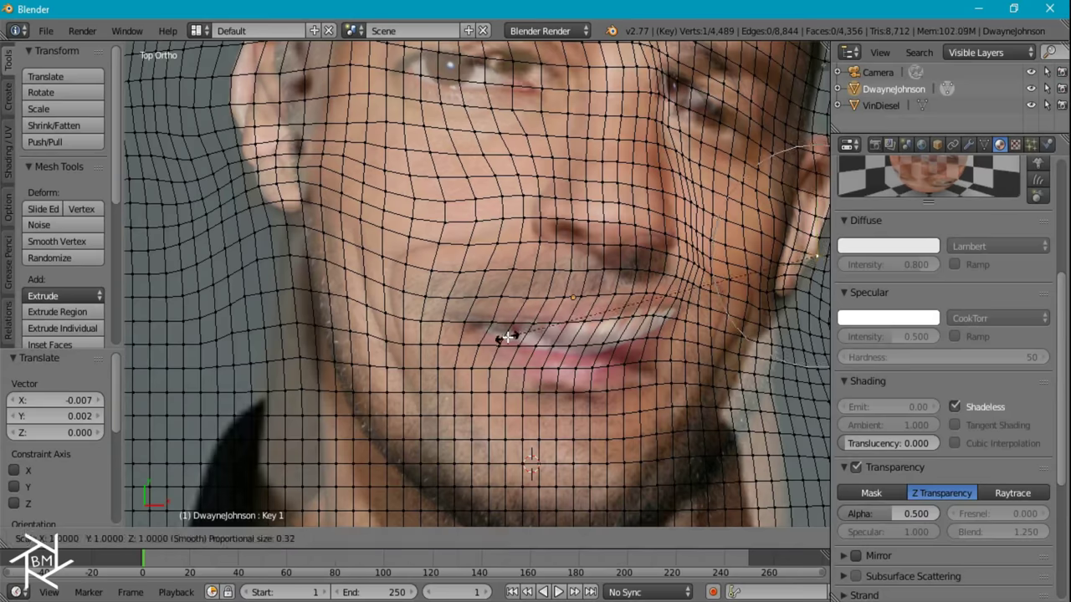
pyautogui.press('a')
pyautogui.moveTo(647, 328); pyautogui.dragTo(597, 363)
pyautogui.press('g')
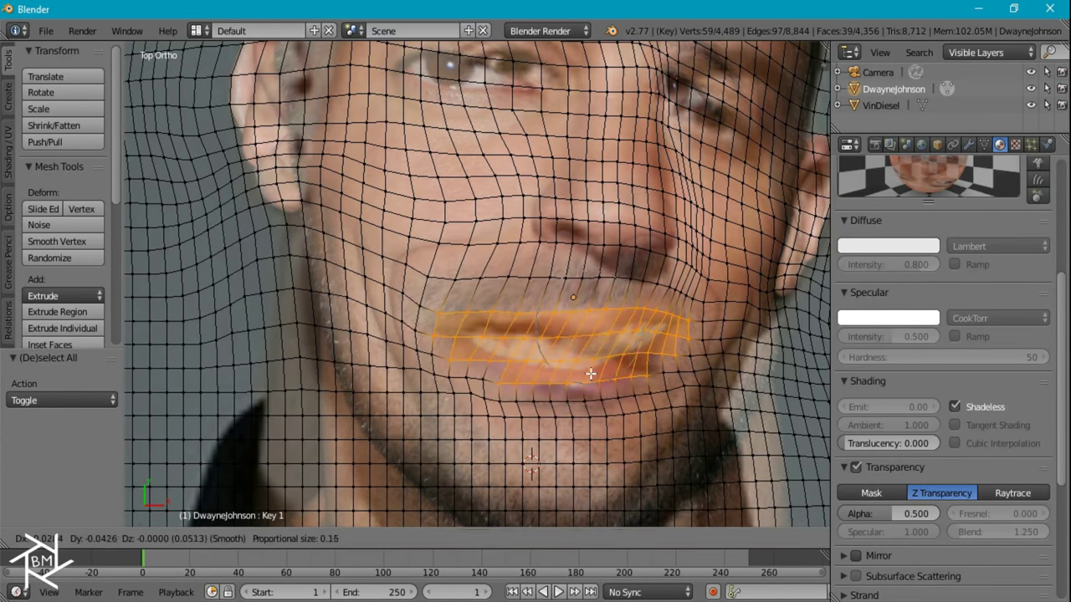
pyautogui.click(591, 374)
pyautogui.rightClick(574, 335)
pyautogui.press('g')
pyautogui.click(486, 390)
# Step: Reshape the right mouth corner and upper lip, rechecking alignment with transparency
pyautogui.rightClick(708, 323)
pyautogui.press('g')
pyautogui.click(594, 382)
pyautogui.rightClick(584, 383)
pyautogui.press('g')
pyautogui.click(605, 339)
pyautogui.moveTo(916, 514); pyautogui.dragTo(937, 513)
pyautogui.rightClick(569, 276)
# Step: Nudge two more lip vertices and compare faces with the alpha slider
pyautogui.press('g')
pyautogui.click(565, 323)
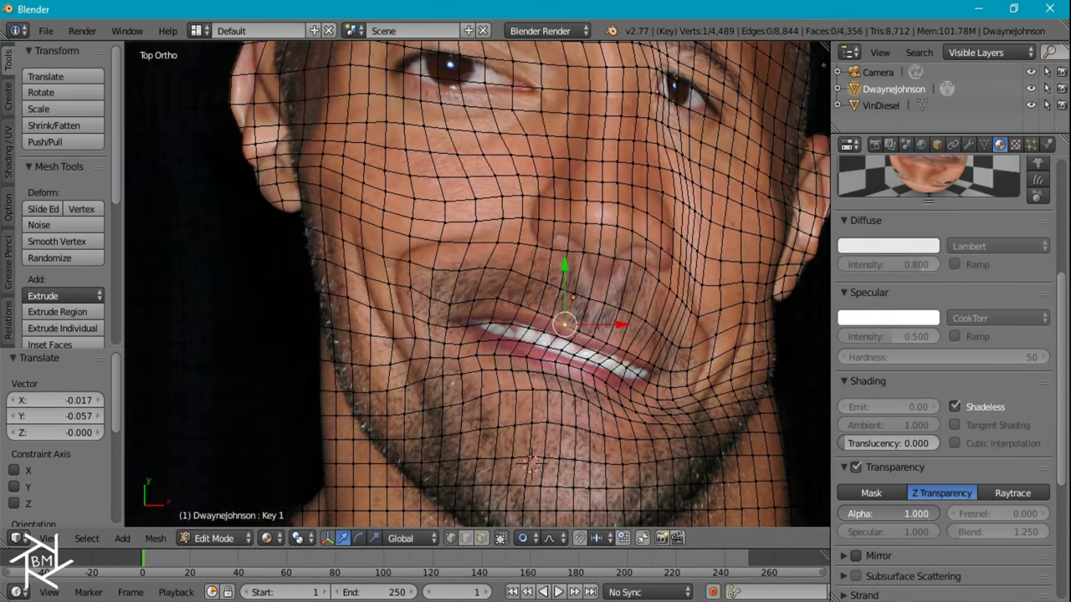
pyautogui.rightClick(574, 341)
pyautogui.press('g')
pyautogui.click(577, 335)
pyautogui.moveTo(916, 514); pyautogui.dragTo(887, 514)
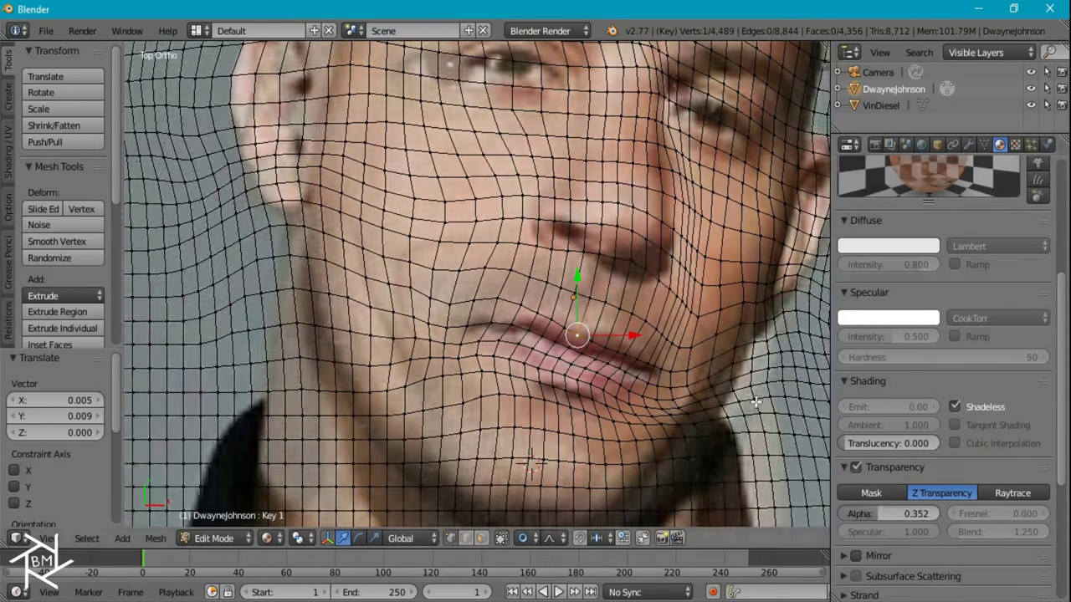
pyautogui.keyDown('shift'); pyautogui.moveTo(755, 402); pyautogui.dragTo(836, 577, button='middle'); pyautogui.keyUp('shift')
# Step: Circle-select the left ear vertices and move them onto the ear behind
pyautogui.moveTo(887, 513)
pyautogui.mouseDown()
pyautogui.moveTo(920, 513)
pyautogui.moveTo(899, 514)
pyautogui.mouseUp()
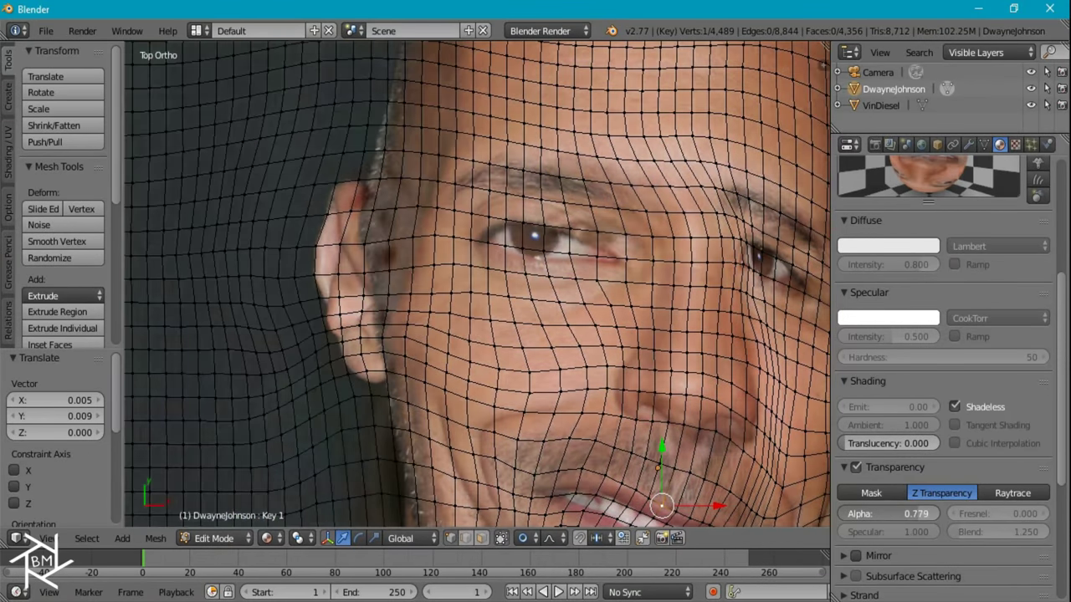
pyautogui.press('a')
pyautogui.press('c')
pyautogui.moveTo(343, 418); pyautogui.dragTo(382, 287)
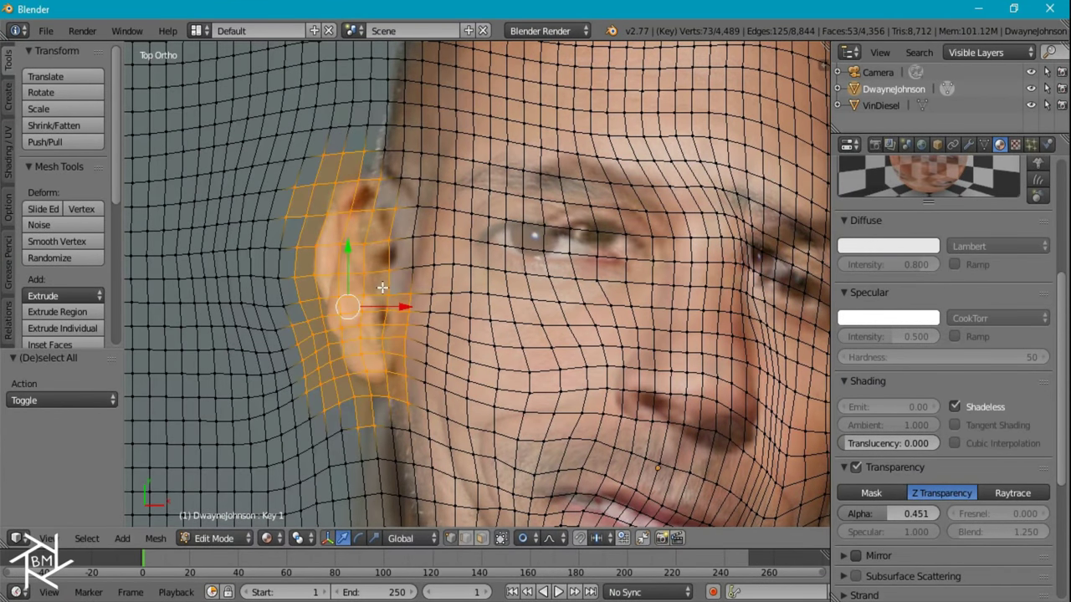
pyautogui.press('g')
pyautogui.click(385, 285)
pyautogui.moveTo(364, 171); pyautogui.dragTo(359, 161, button='right')
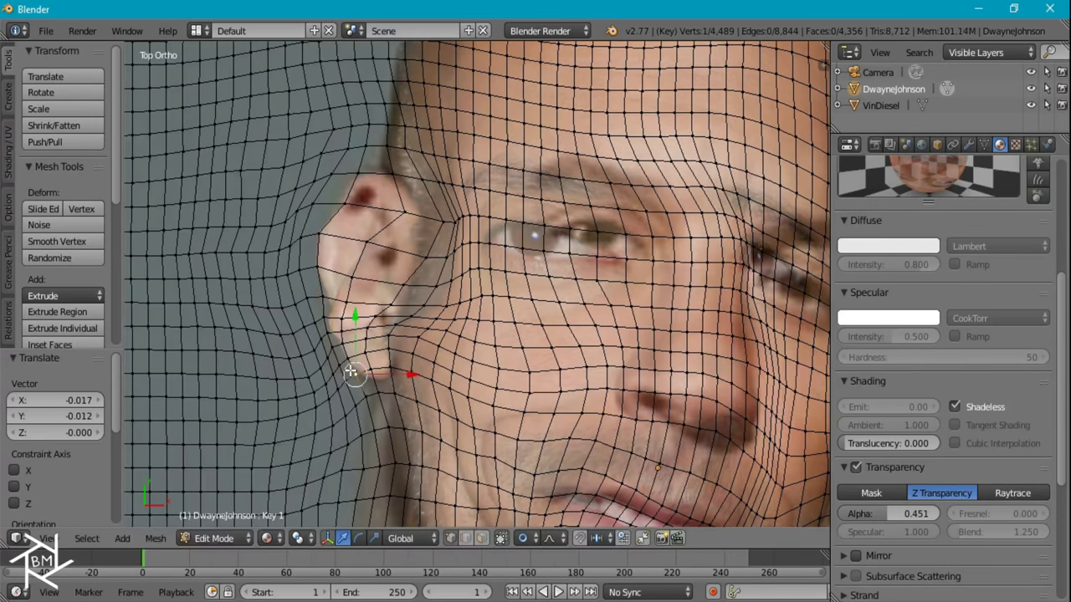
# Step: Lower the opacity and soft-move the jaw and chin vertices into alignment
pyautogui.scroll(-2, 477, 285)
pyautogui.moveTo(899, 513)
pyautogui.mouseDown()
pyautogui.moveTo(880, 513)
pyautogui.moveTo(905, 514)
pyautogui.mouseUp()
pyautogui.scroll(4, 528, 348)
pyautogui.keyDown('shift'); pyautogui.moveTo(607, 526); pyautogui.dragTo(587, 446, button='middle'); pyautogui.keyUp('shift')
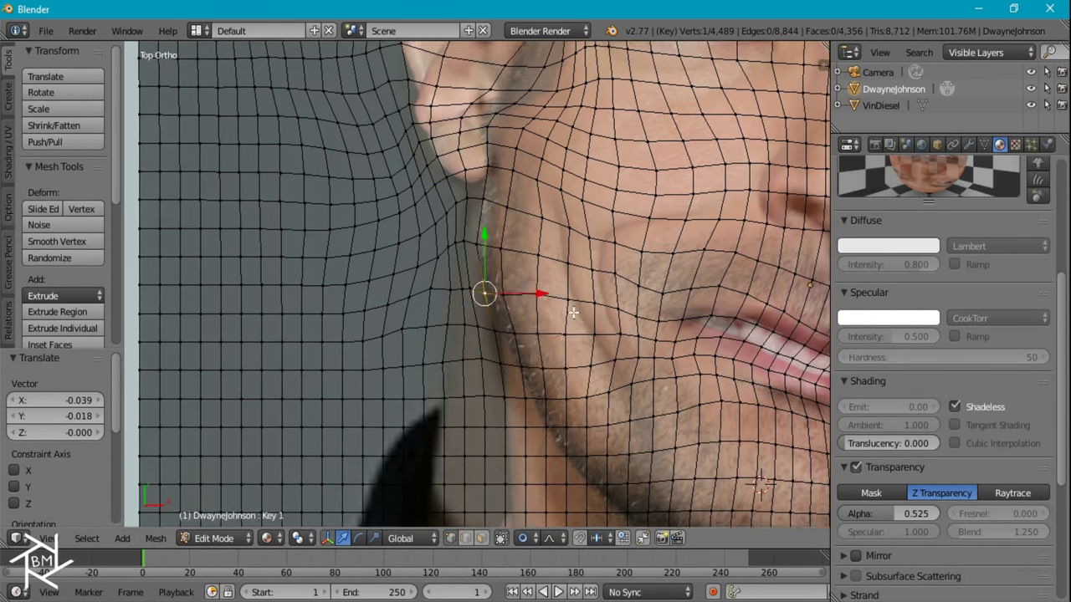
pyautogui.click(700, 358)
pyautogui.keyDown('shift'); pyautogui.moveTo(700, 358); pyautogui.dragTo(562, 333, button='middle'); pyautogui.keyUp('shift')
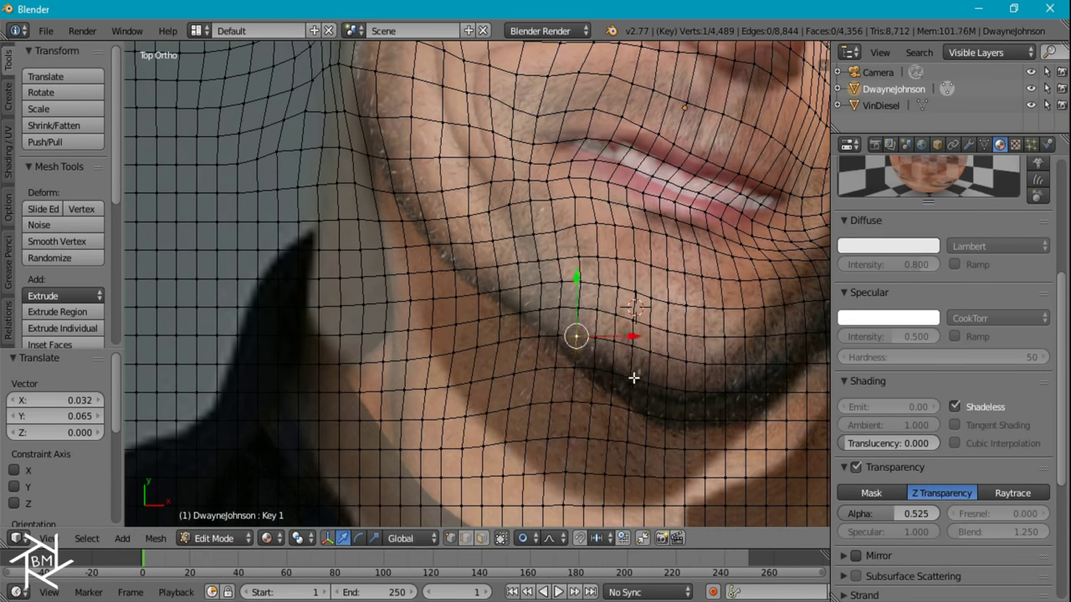
pyautogui.press('g')
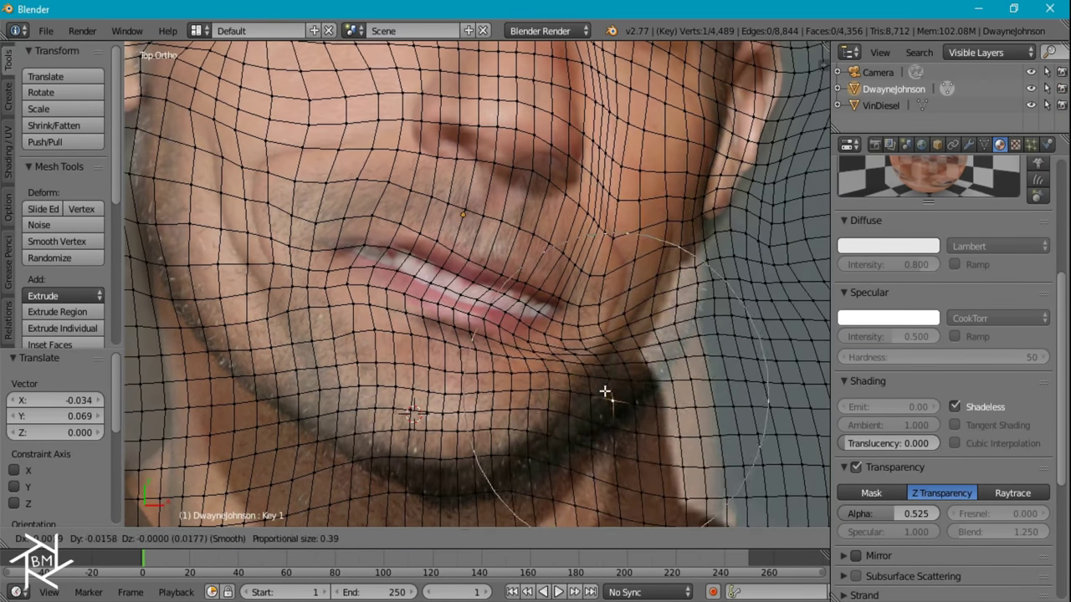
pyautogui.click(627, 348)
pyautogui.keyDown('shift'); pyautogui.scroll(5, 623, 350); pyautogui.keyUp('shift')
# Step: Soft-move a cheek vertex and a vertex near the eye
pyautogui.press('g')
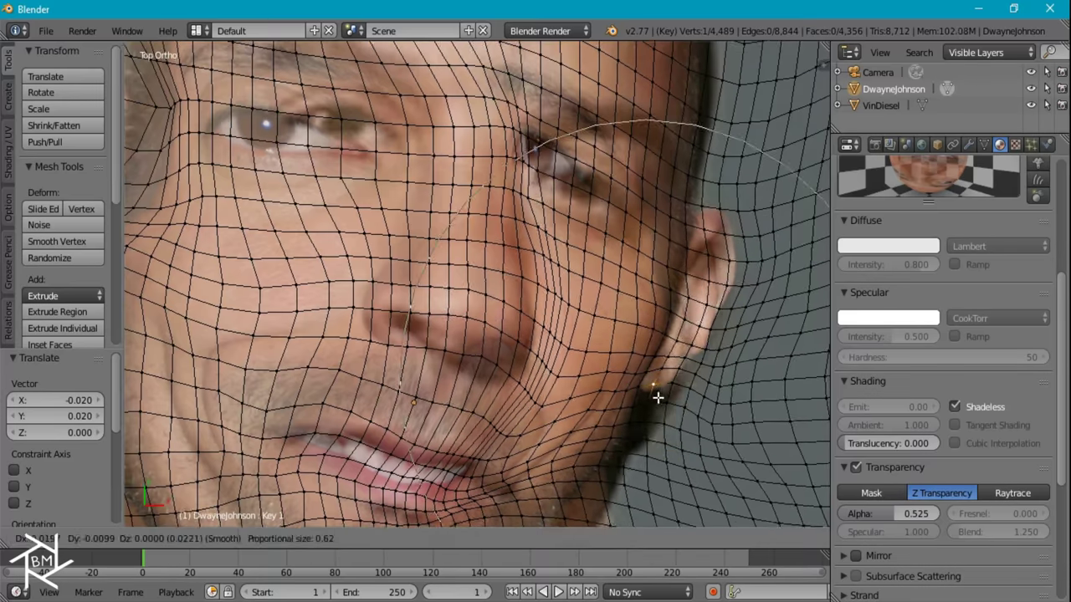
pyautogui.click(711, 358)
pyautogui.keyDown('shift'); pyautogui.scroll(5, 585, 335); pyautogui.keyUp('shift')
pyautogui.rightClick(409, 336)
pyautogui.scroll(2, 409, 336)
pyautogui.scroll(2, 490, 322)
pyautogui.press('g')
pyautogui.click(519, 435)
# Step: Move the eye-corner and forehead vertices into place
pyautogui.scroll(-3, 518, 435)
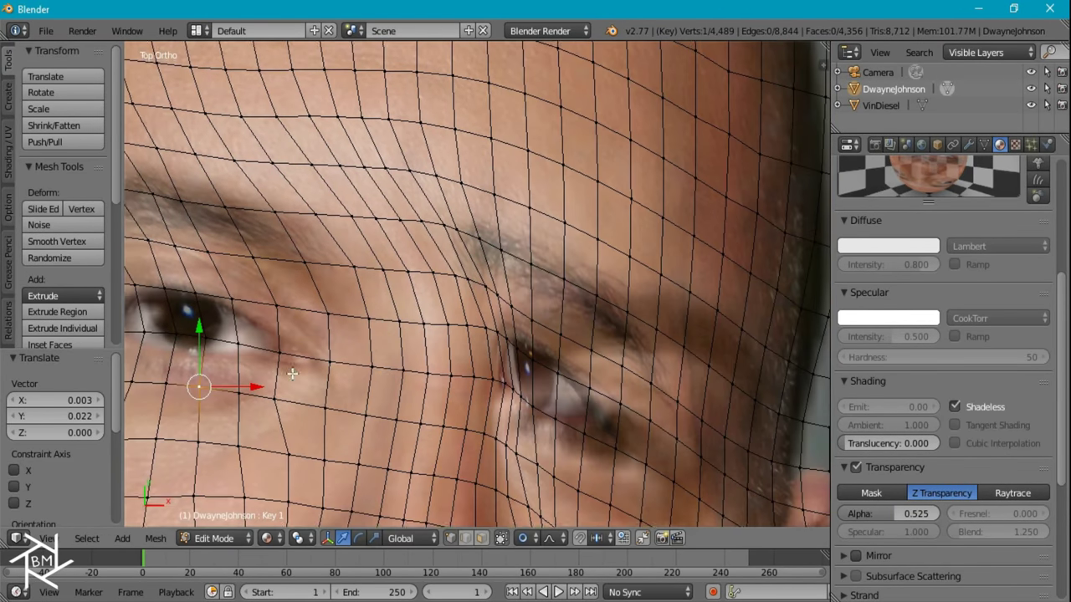
pyautogui.scroll(3, 589, 418)
pyautogui.press('g')
pyautogui.press('g')
pyautogui.click(507, 355)
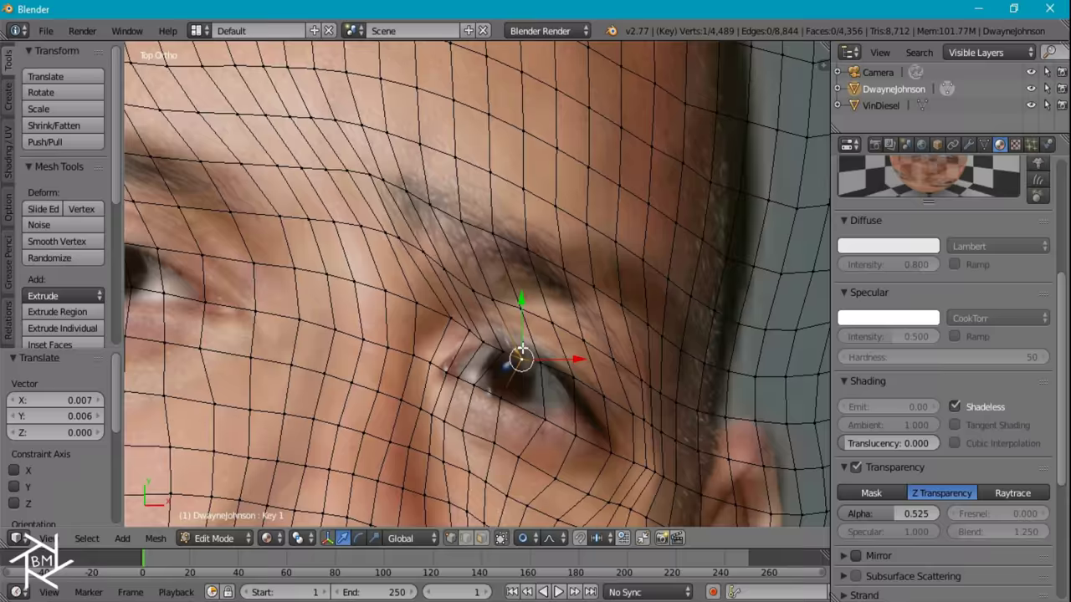
pyautogui.scroll(-4, 520, 355)
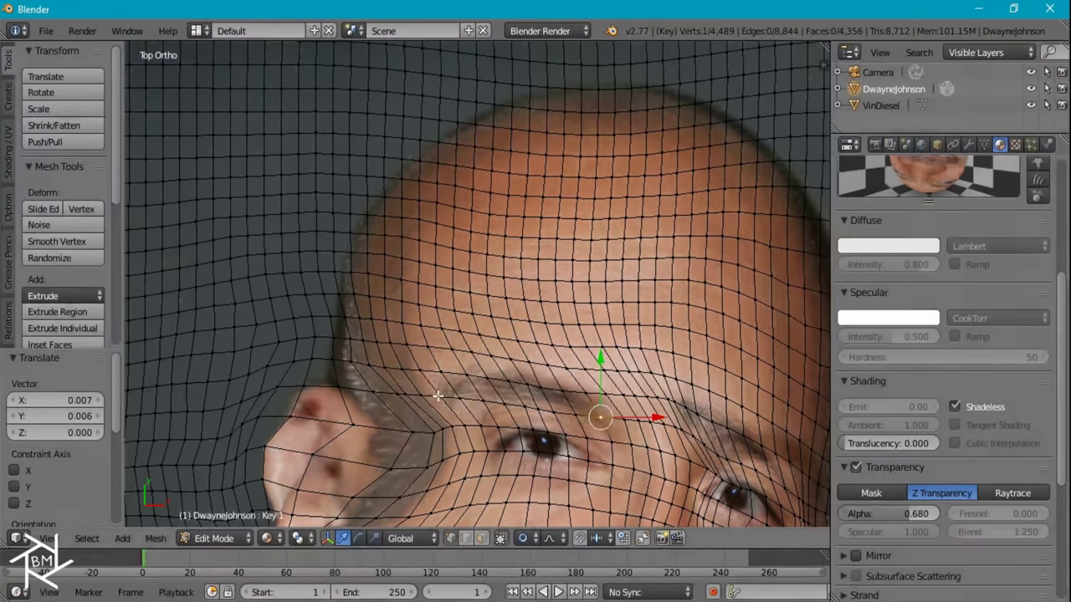
pyautogui.click(494, 394)
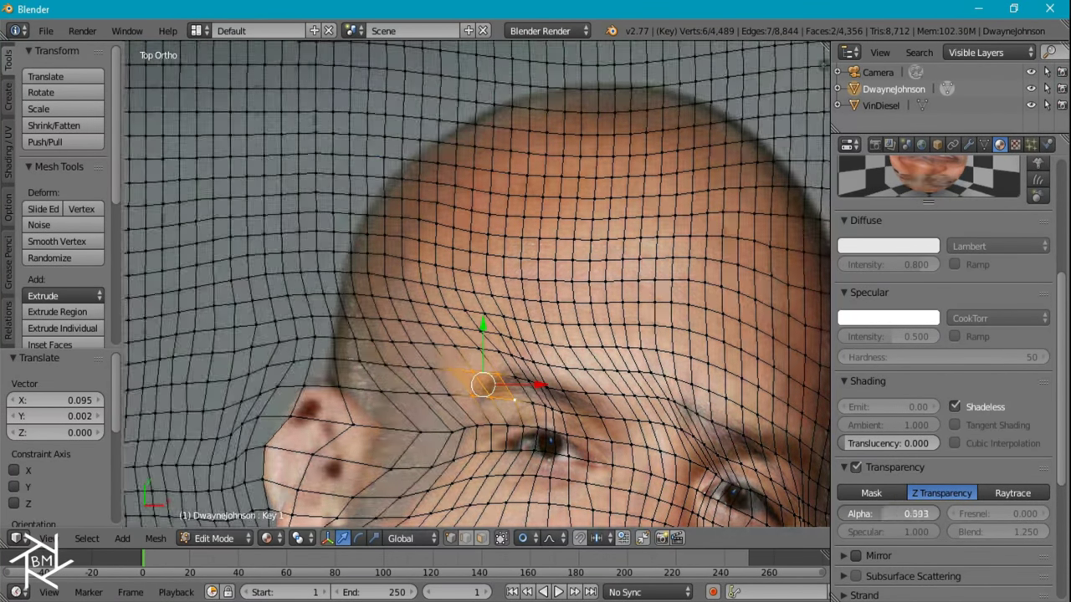
pyautogui.scroll(2, 566, 387)
# Step: Move the eyebrow vertices and nudge the eye-corner vertex
pyautogui.press('a')
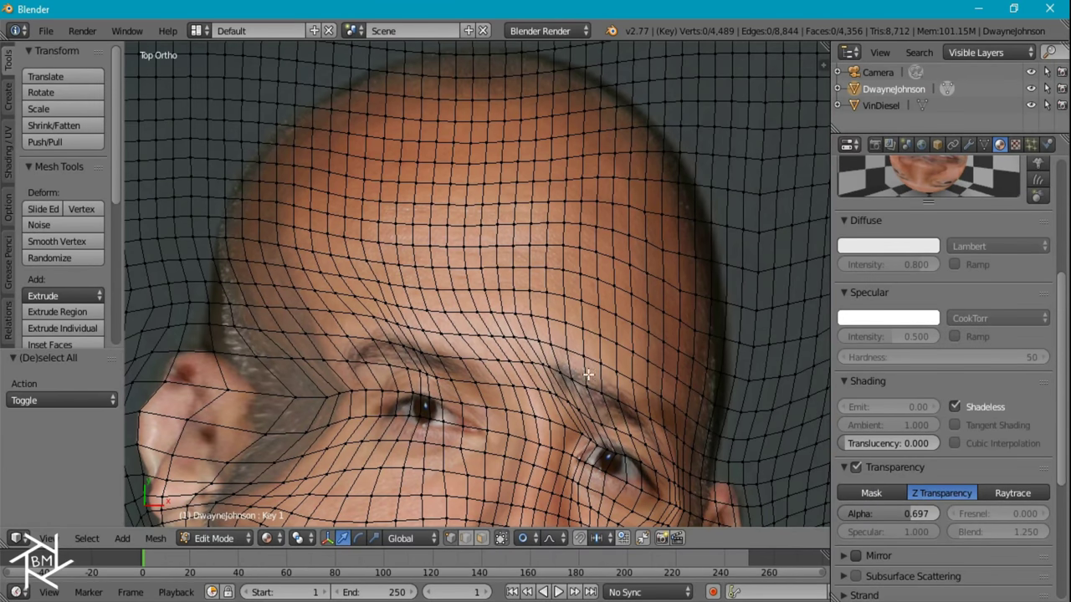
pyautogui.press('g')
pyautogui.click(609, 418)
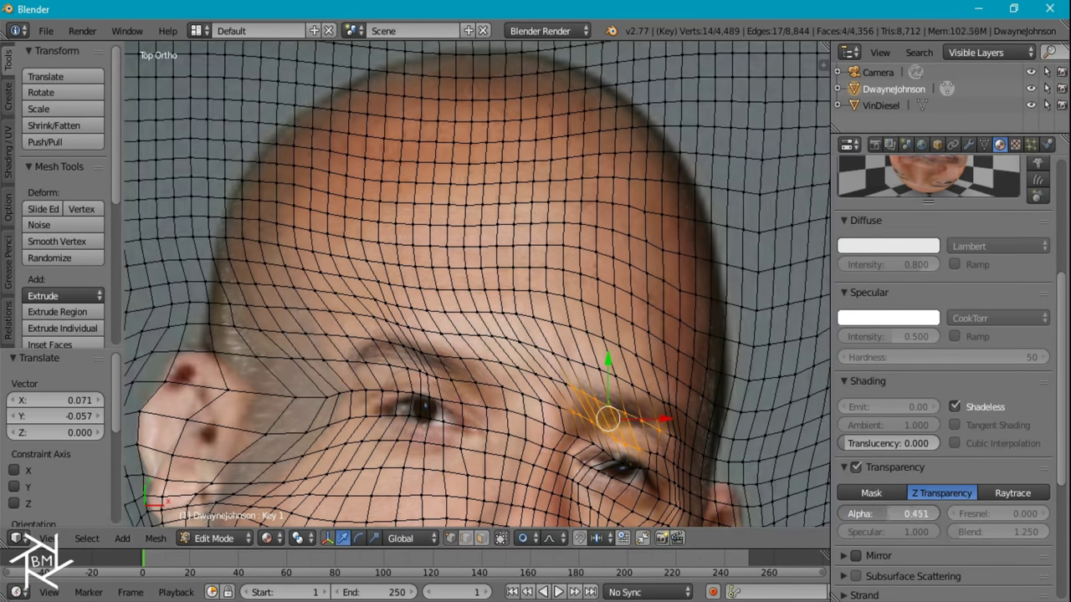
pyautogui.scroll(2, 660, 401)
pyautogui.rightClick(617, 410)
pyautogui.press('g')
pyautogui.click(616, 411)
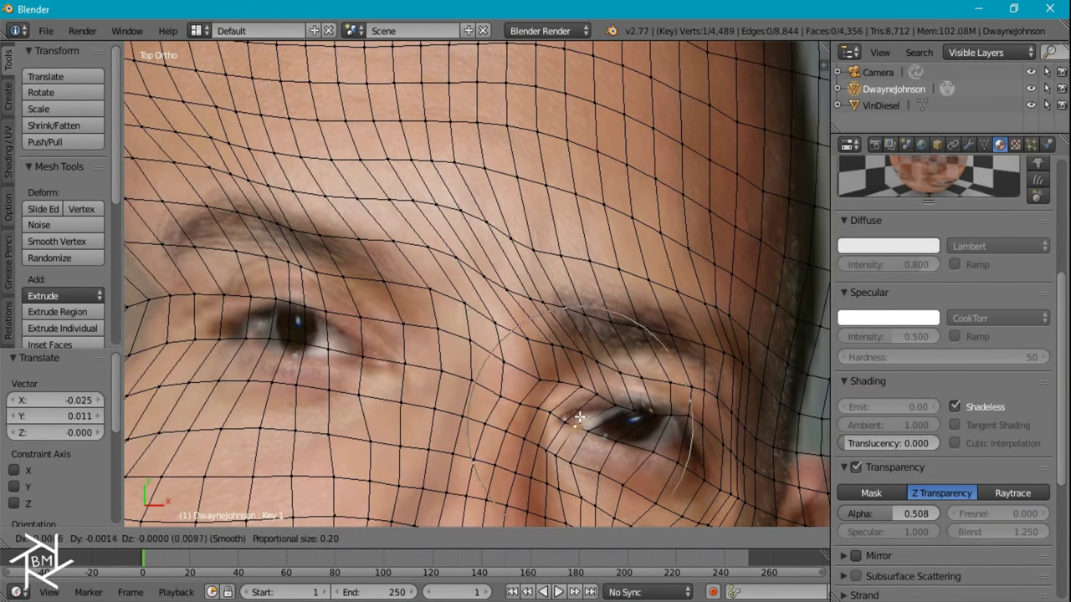
pyautogui.scroll(-3, 612, 395)
pyautogui.scroll(1, 612, 395)
# Step: Lower opacity, shift the eye corner left, and raise alpha to 0.525
pyautogui.moveTo(915, 513); pyautogui.dragTo(870, 514)
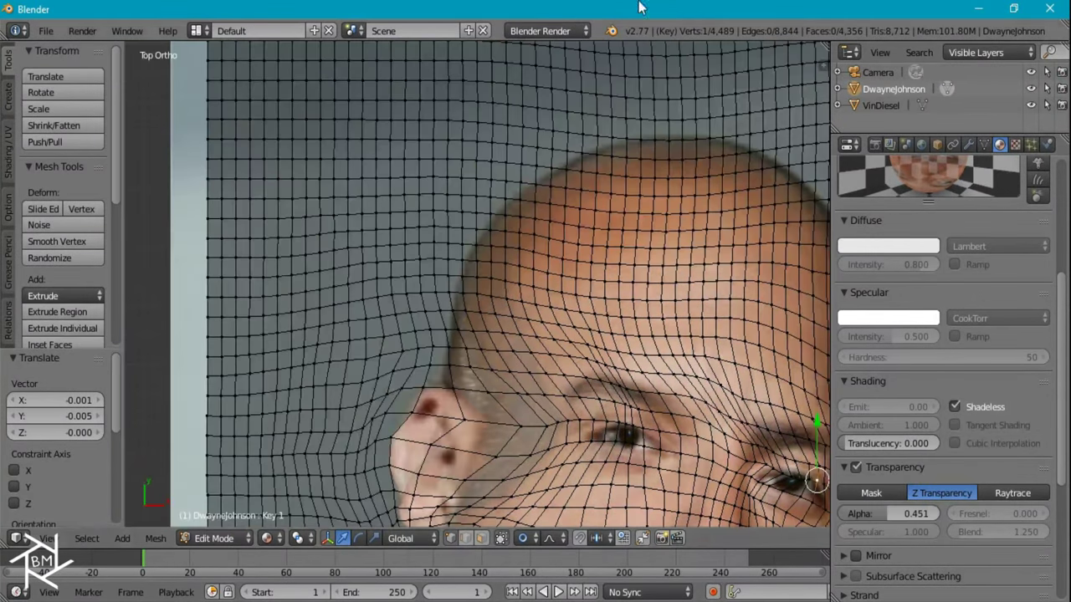
pyautogui.scroll(3, 502, 316)
pyautogui.press('g')
pyautogui.click(495, 295)
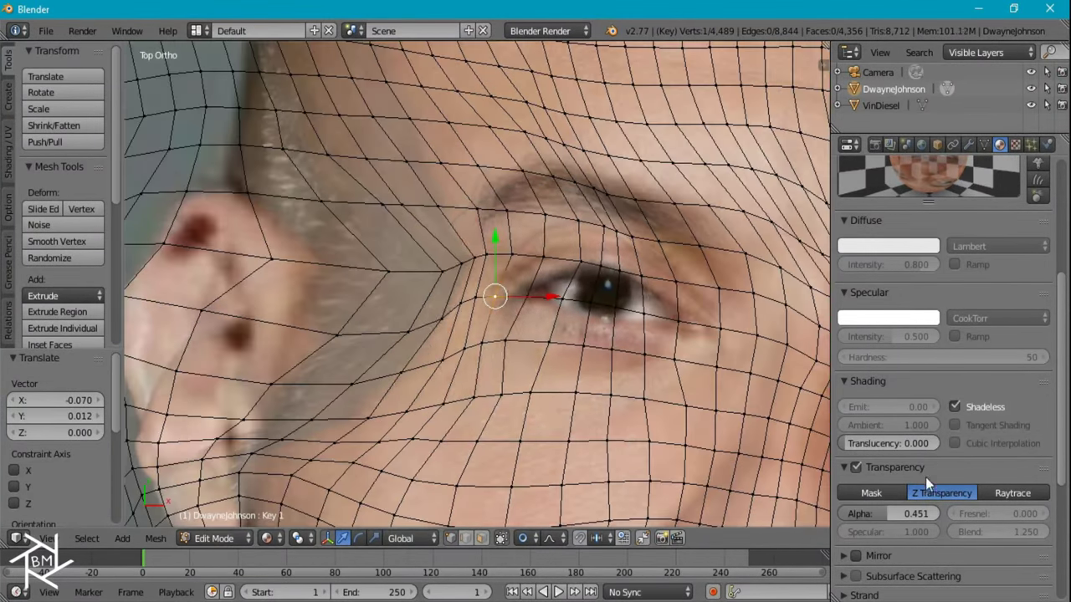
pyautogui.moveTo(887, 514); pyautogui.dragTo(915, 513)
pyautogui.scroll(-3, 494, 295)
# Step: Move the temple, scalp-edge and head-outline vertices to match the second face
pyautogui.press('g')
pyautogui.click(389, 315)
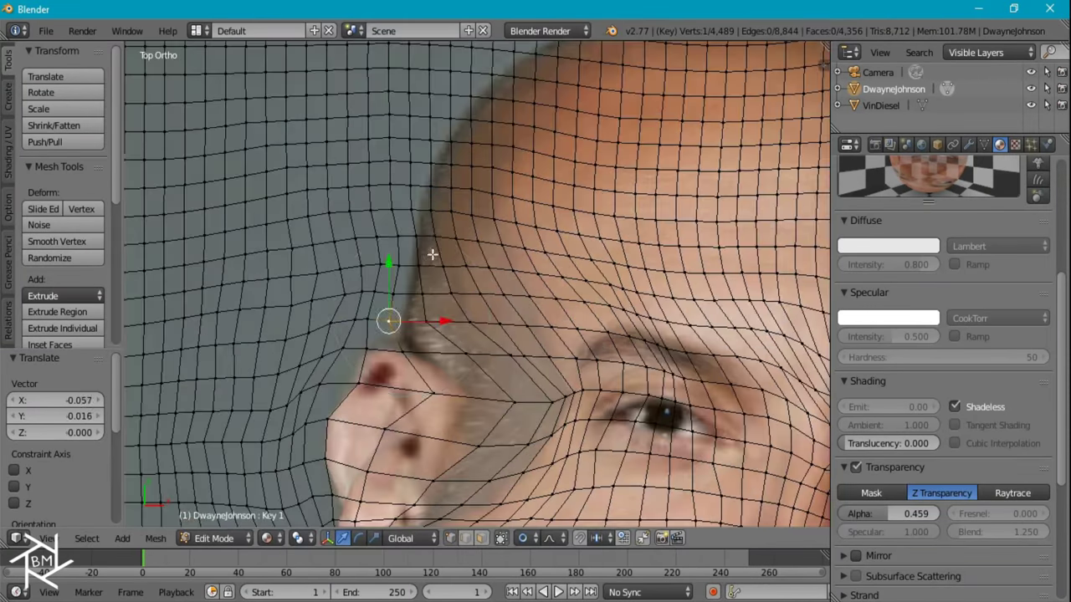
pyautogui.scroll(4, 474, 305)
pyautogui.press('g')
pyautogui.click(583, 244)
pyautogui.press('g')
pyautogui.click(644, 240)
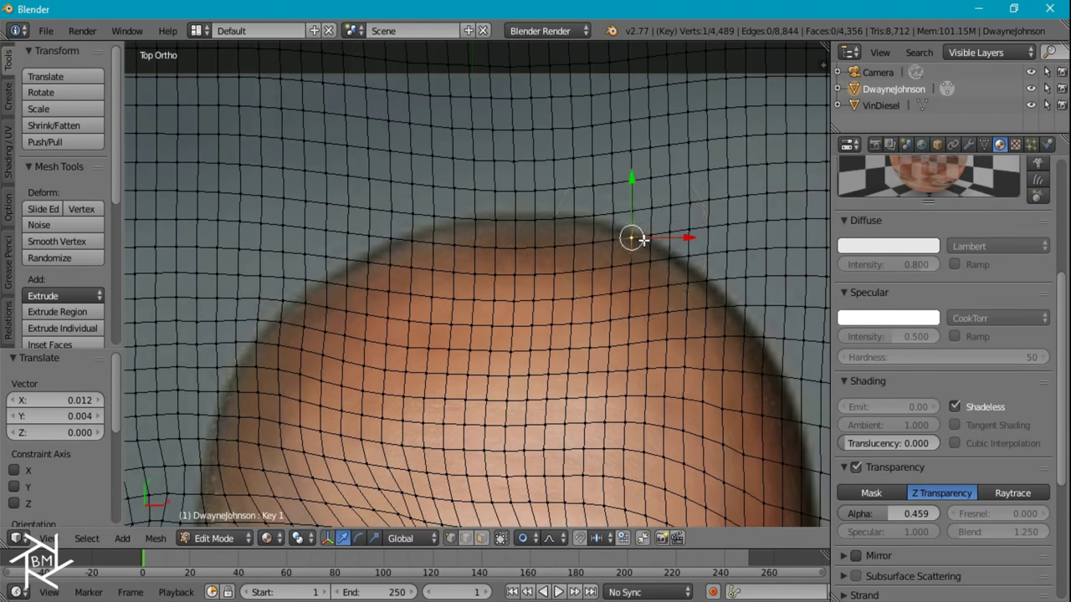
pyautogui.press('g')
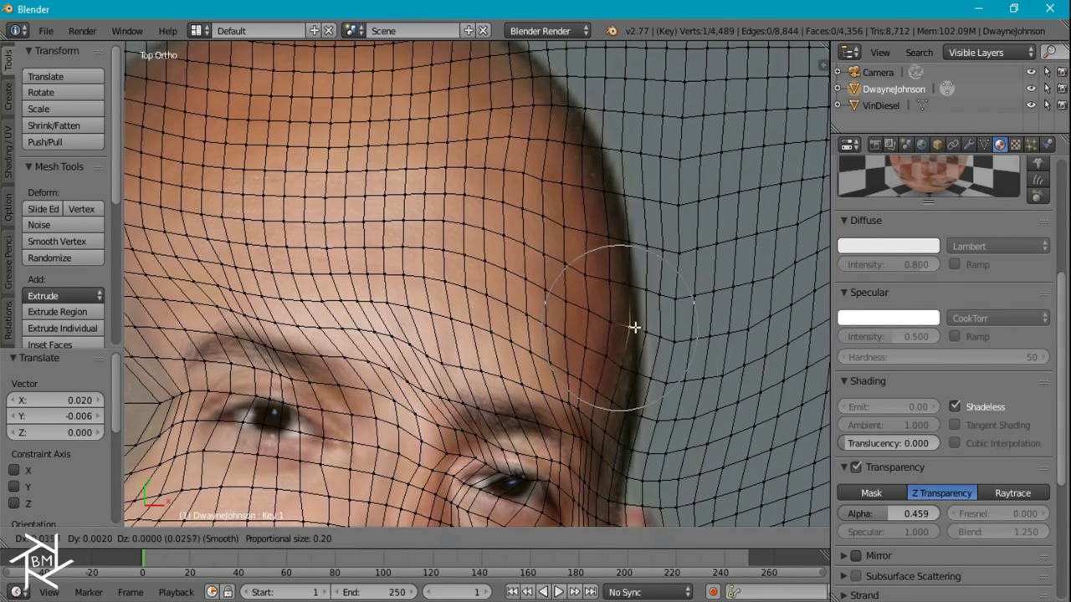
pyautogui.click(637, 382)
# Step: Undo and redo the stretch of the cheek outline
pyautogui.hotkey('ctrl', 'z')
pyautogui.hotkey('ctrl', 'z')
pyautogui.hotkey('ctrl', 'z')
pyautogui.hotkey('ctrl', 'z')
pyautogui.press('g')
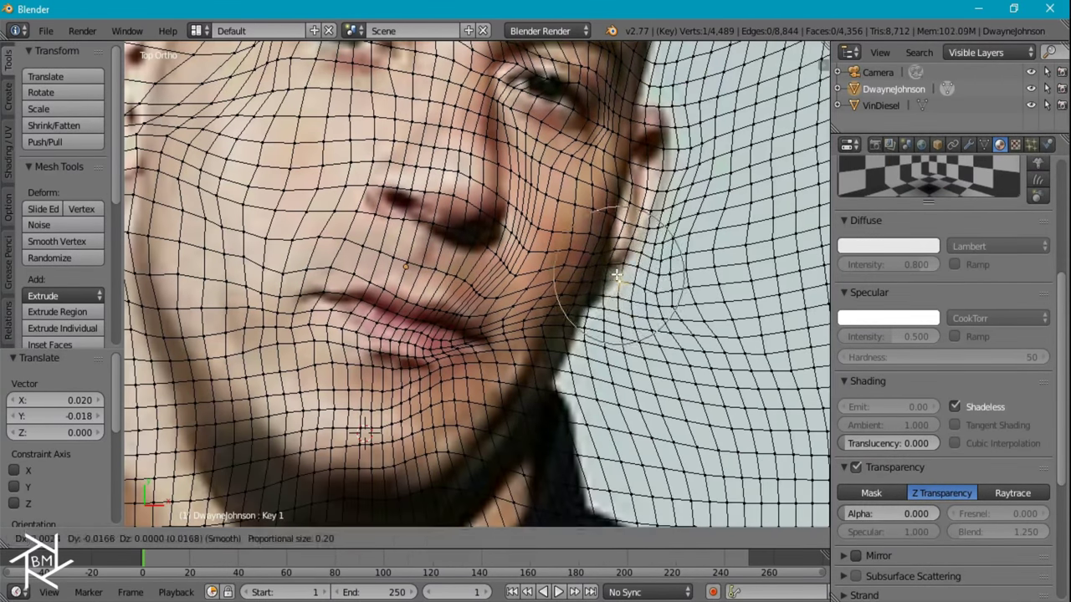
pyautogui.click(364, 433)
pyautogui.hotkey('ctrl', 'z')
# Step: Reshape the jaw outline and chin with soft moves, undoing missteps
pyautogui.hotkey('ctrl', 'z')
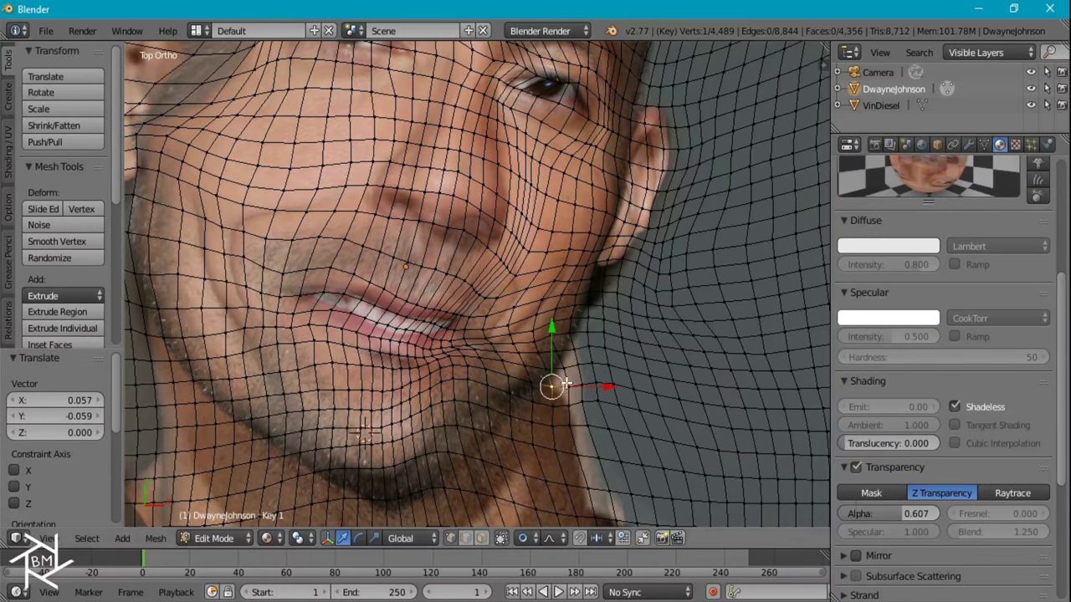
pyautogui.hotkey('ctrl', 'z')
pyautogui.press('g')
pyautogui.click(506, 413)
pyautogui.press('g')
pyautogui.click(448, 469)
pyautogui.hotkey('ctrl', 'z')
pyautogui.hotkey('ctrl', 'z')
pyautogui.hotkey('ctrl', 'z')
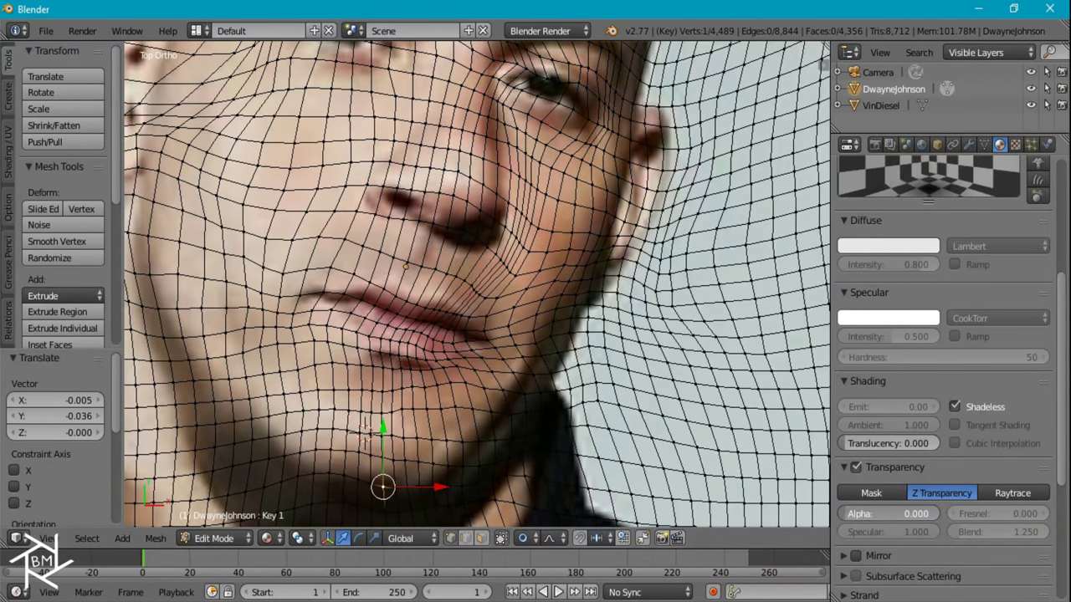
pyautogui.hotkey('ctrl', 'z')
pyautogui.hotkey('ctrl', 'z')
pyautogui.hotkey('ctrl', 'z')
pyautogui.hotkey('ctrl', 'z')
pyautogui.hotkey('ctrl', 'z')
pyautogui.hotkey('ctrl', 'z')
pyautogui.hotkey('ctrl', 'z')
pyautogui.hotkey('ctrl', 'z')
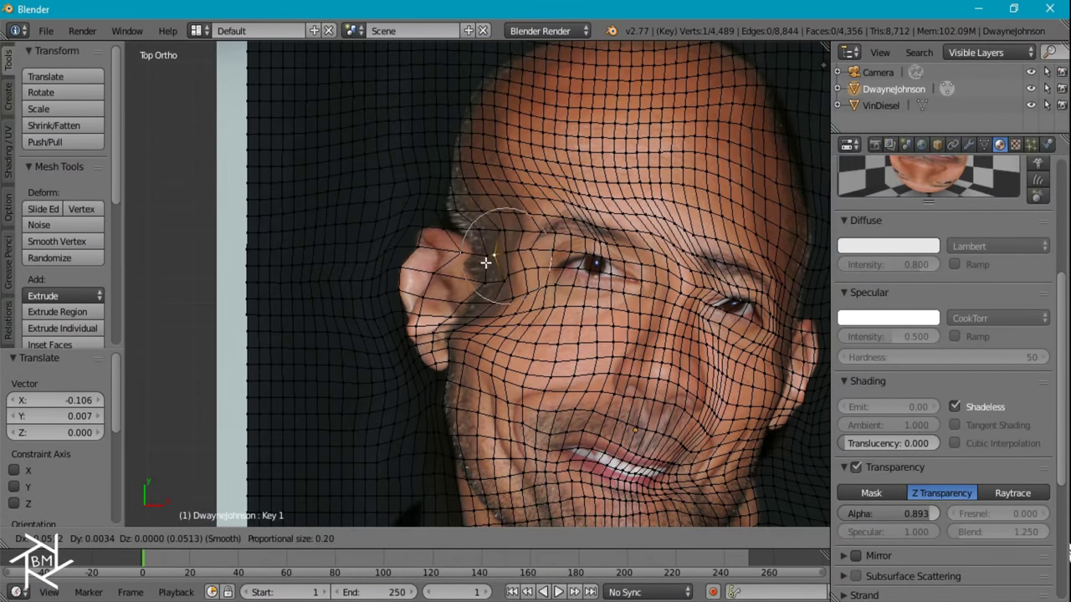
pyautogui.click(485, 262)
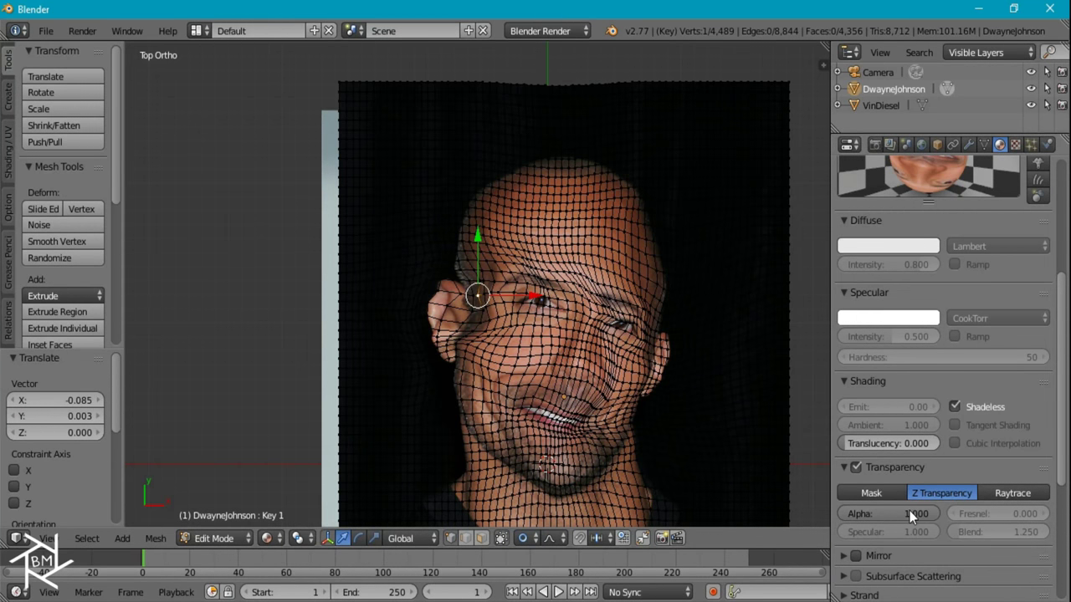
# Step: Return to Object Mode and preview Key 1 at full 1.000 influence
pyautogui.press('Tab')
pyautogui.scroll(-1, 992, 179)
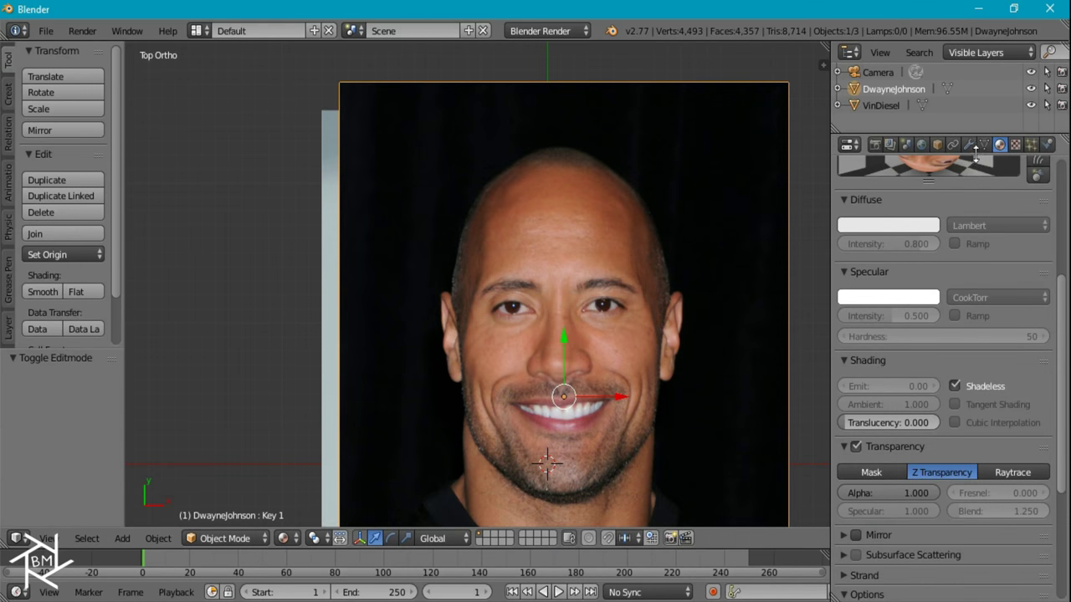
pyautogui.click(983, 145)
pyautogui.moveTo(942, 539); pyautogui.dragTo(1025, 538)
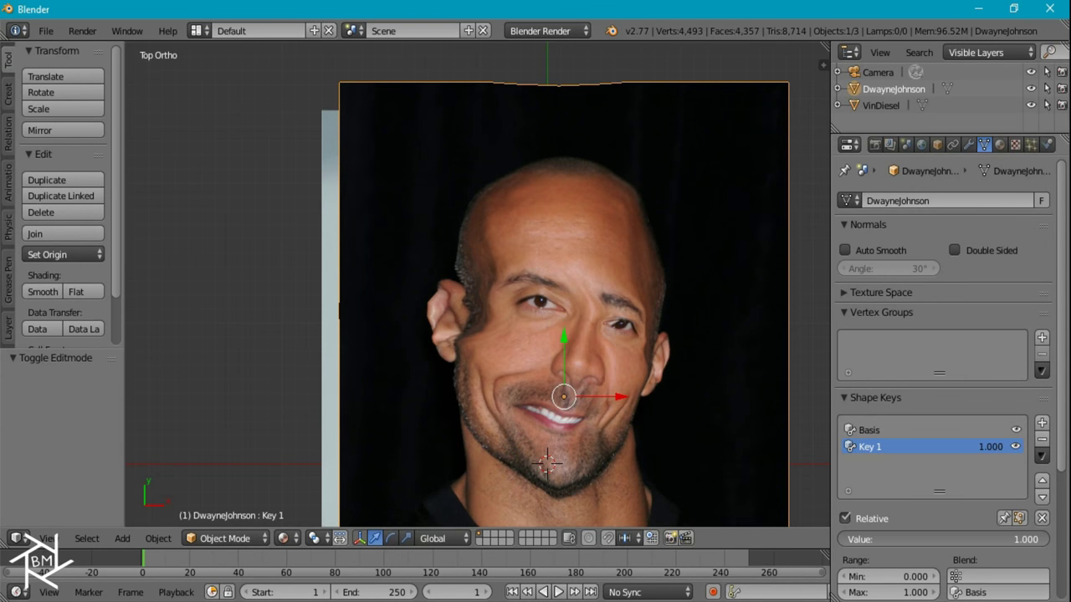
# Step: Compare the faces via material alpha, restore it to 1.0, and reset Key 1 to 0
pyautogui.click(1000, 145)
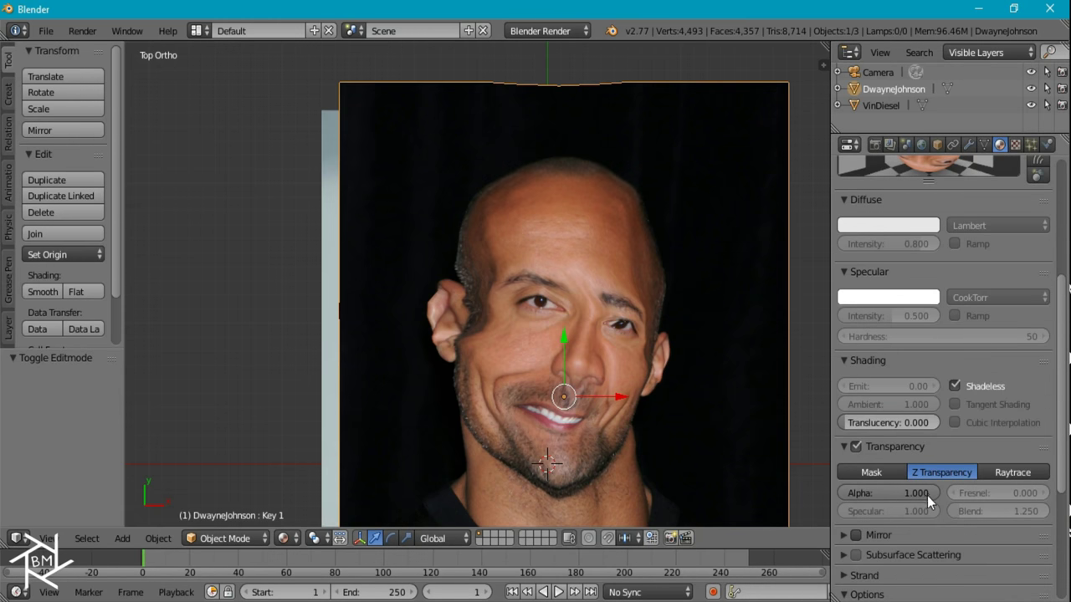
pyautogui.moveTo(926, 493); pyautogui.dragTo(761, 494)
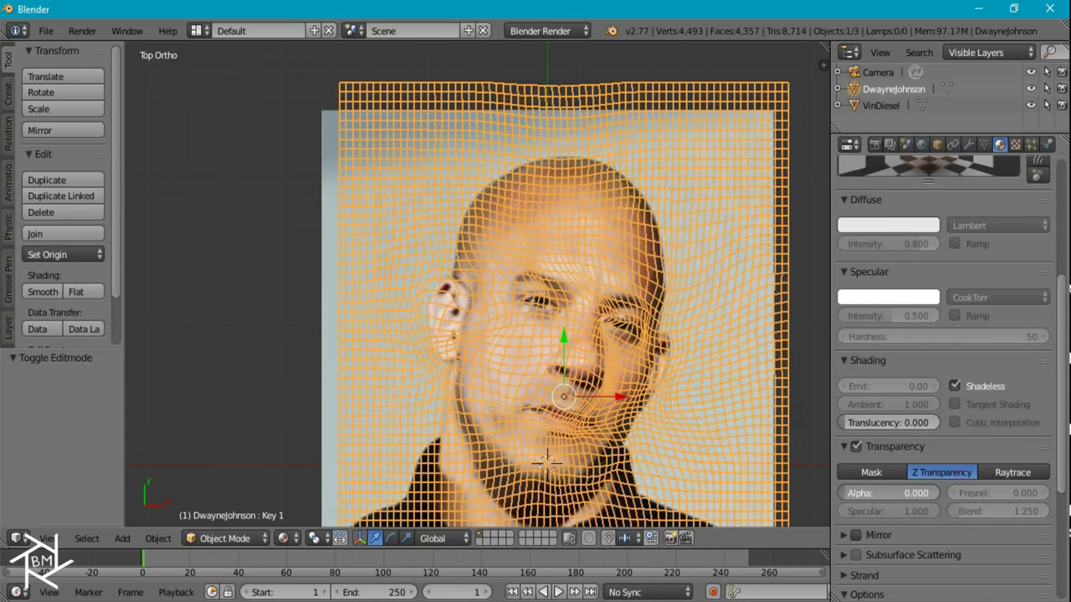
pyautogui.moveTo(761, 493)
pyautogui.mouseDown()
pyautogui.moveTo(929, 493)
pyautogui.moveTo(761, 493)
pyautogui.mouseUp()
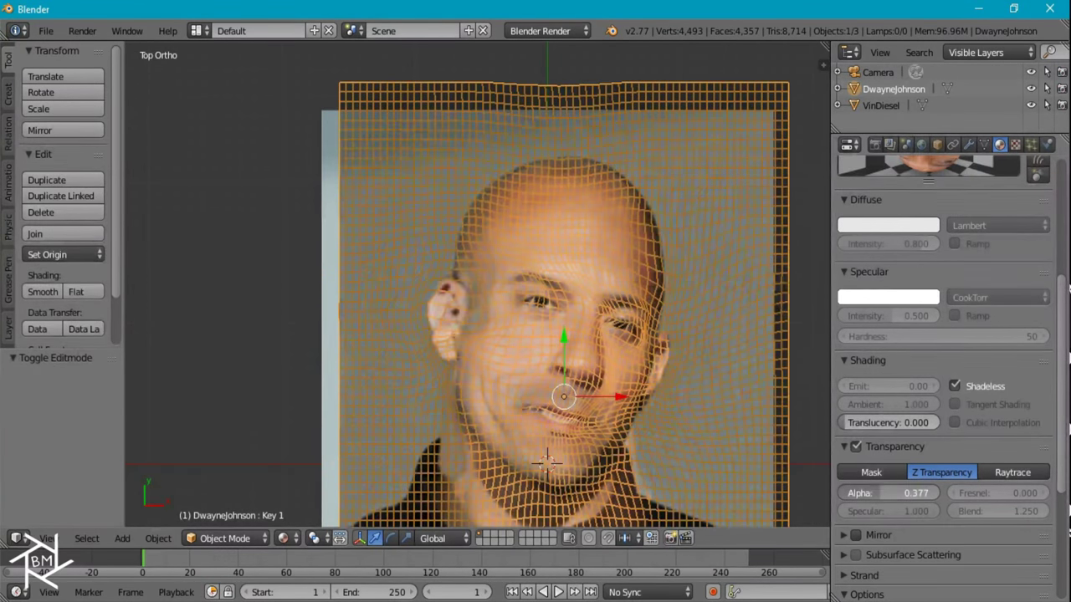
pyautogui.moveTo(845, 492); pyautogui.dragTo(1012, 492)
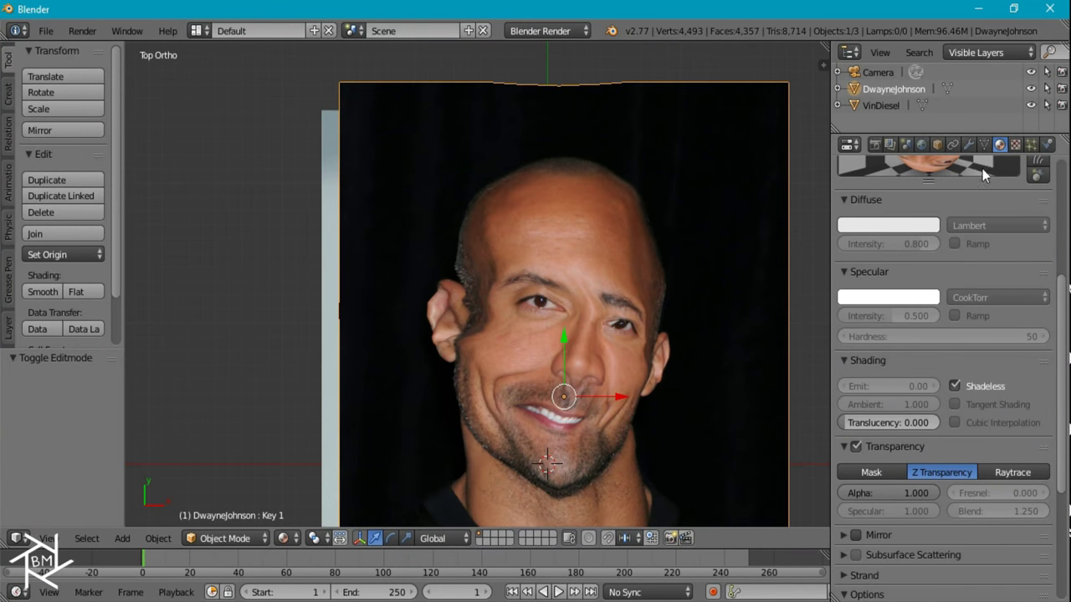
pyautogui.click(984, 145)
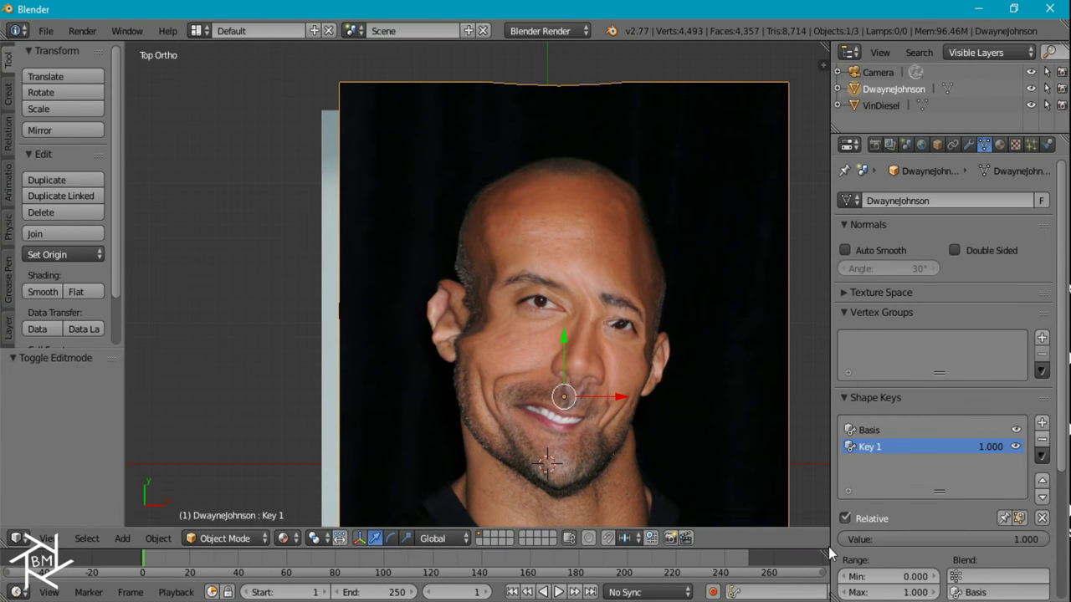
pyautogui.moveTo(931, 542); pyautogui.dragTo(845, 542)
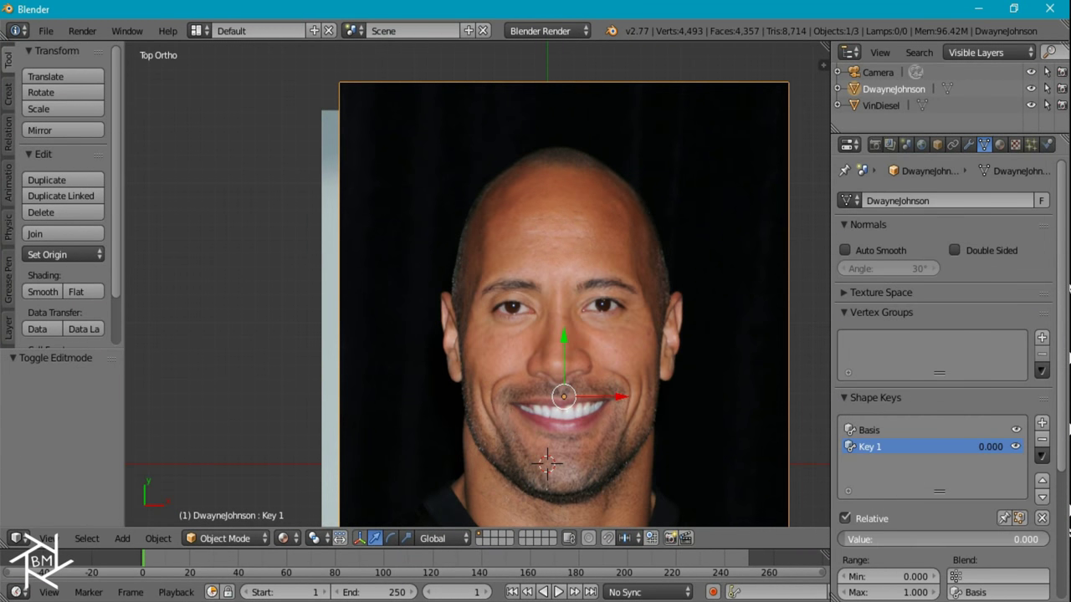
# Step: Raise the VinDiesel plane 0.177 on Z, checking from front view, then return to top view
pyautogui.click(887, 105)
pyautogui.press('KP_1')
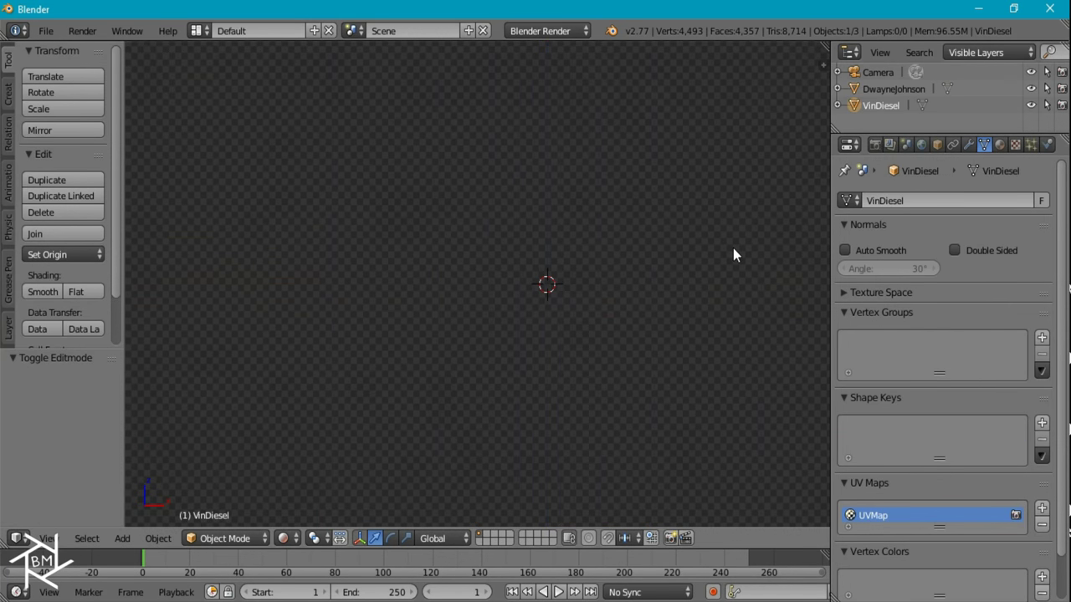
pyautogui.press('g')
pyautogui.press('z')
pyautogui.click(618, 259)
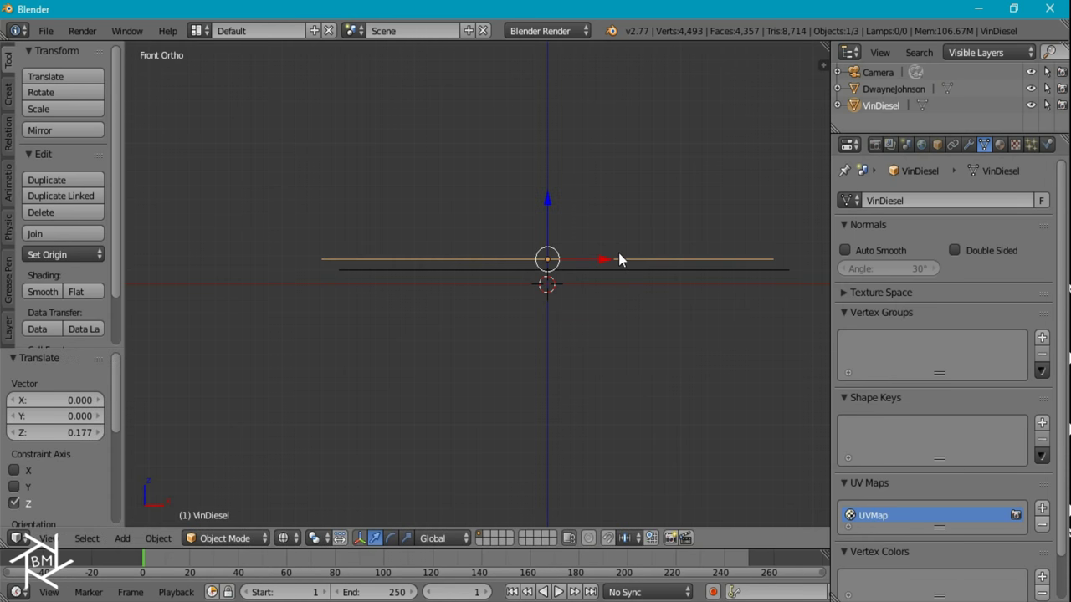
pyautogui.press('KP_7')
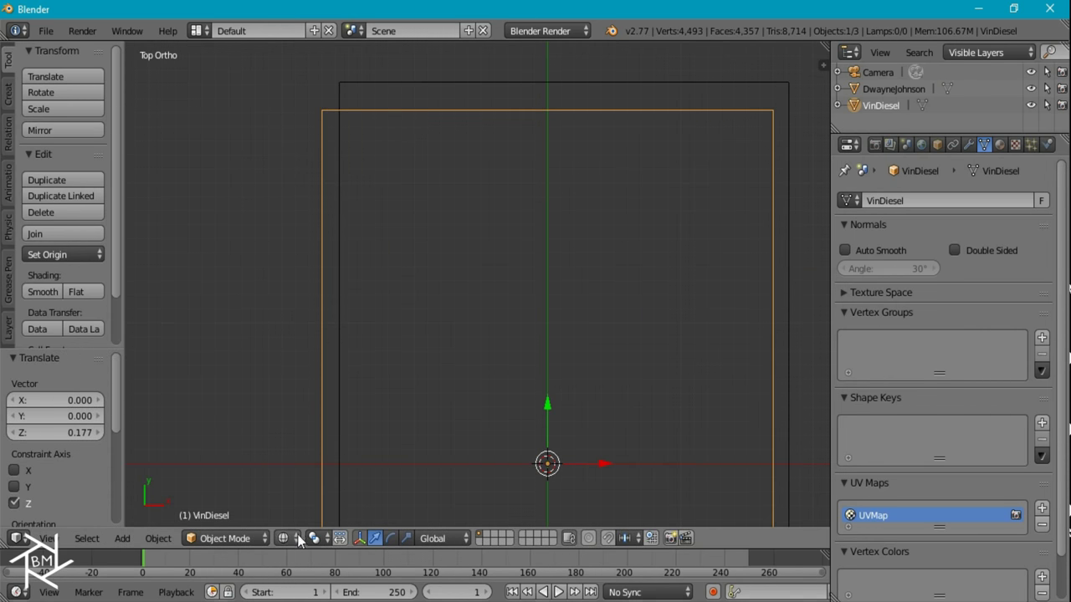
# Step: Switch viewport shading to Material and add Basis and Key 1 shape keys to VinDiesel
pyautogui.click(297, 538)
pyautogui.click(294, 448)
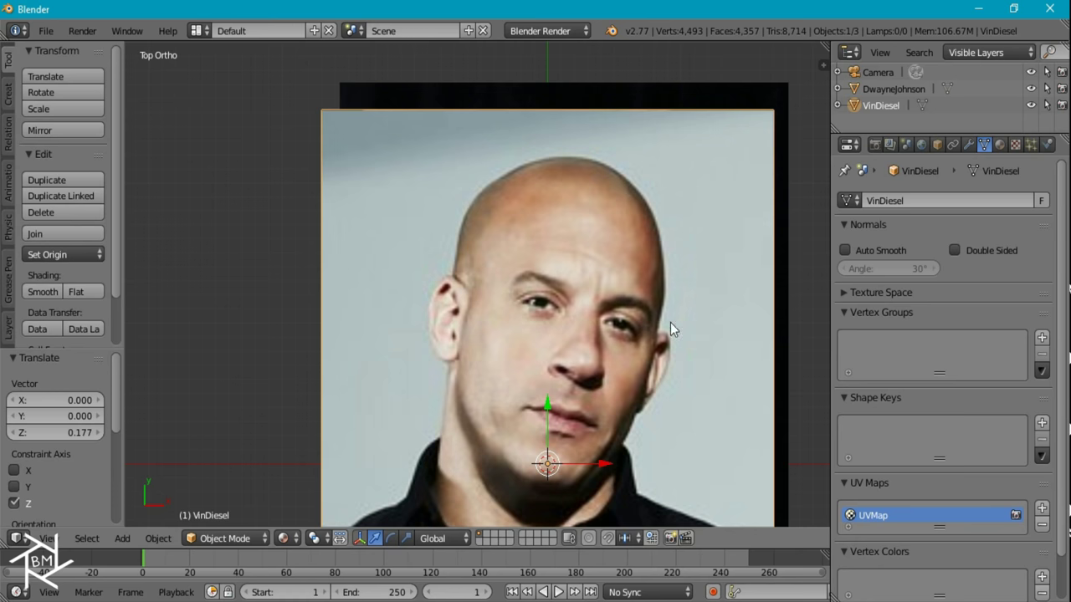
pyautogui.click(1042, 423)
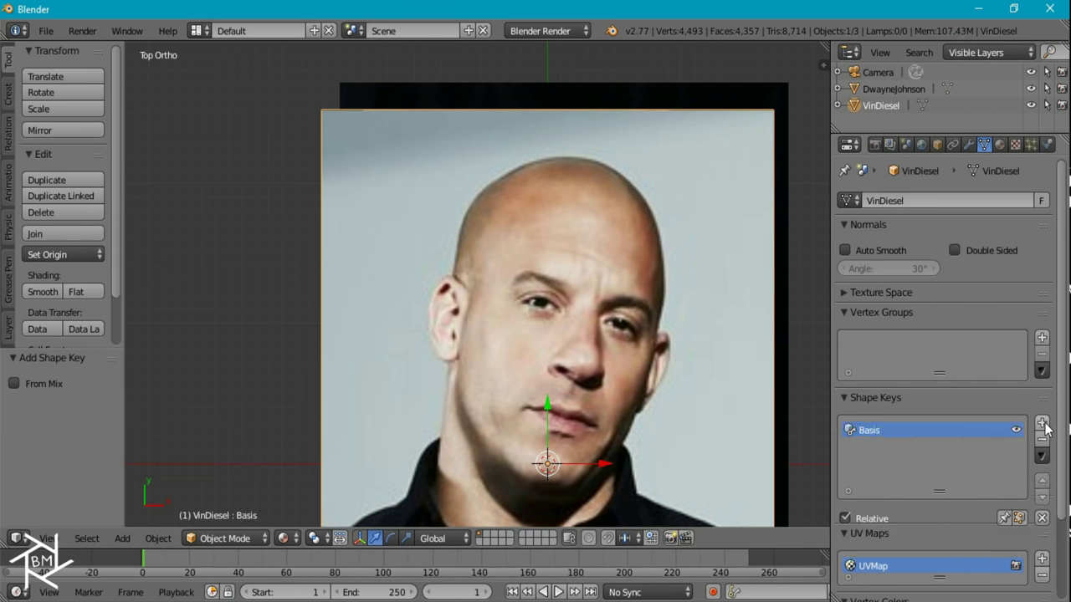
pyautogui.click(1041, 423)
pyautogui.click(1000, 145)
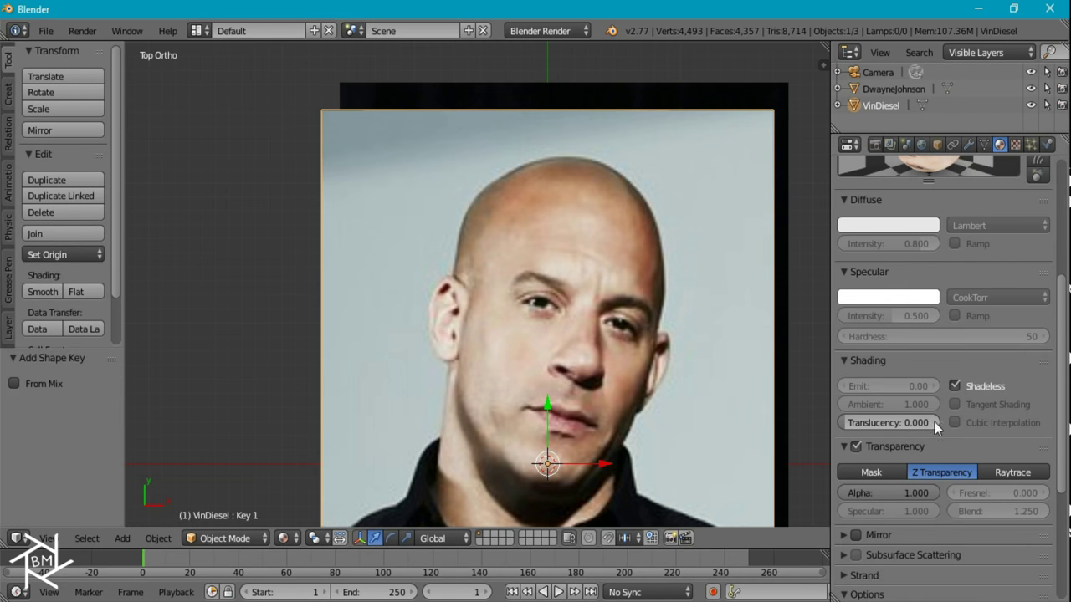
pyautogui.scroll(-1, 549, 308)
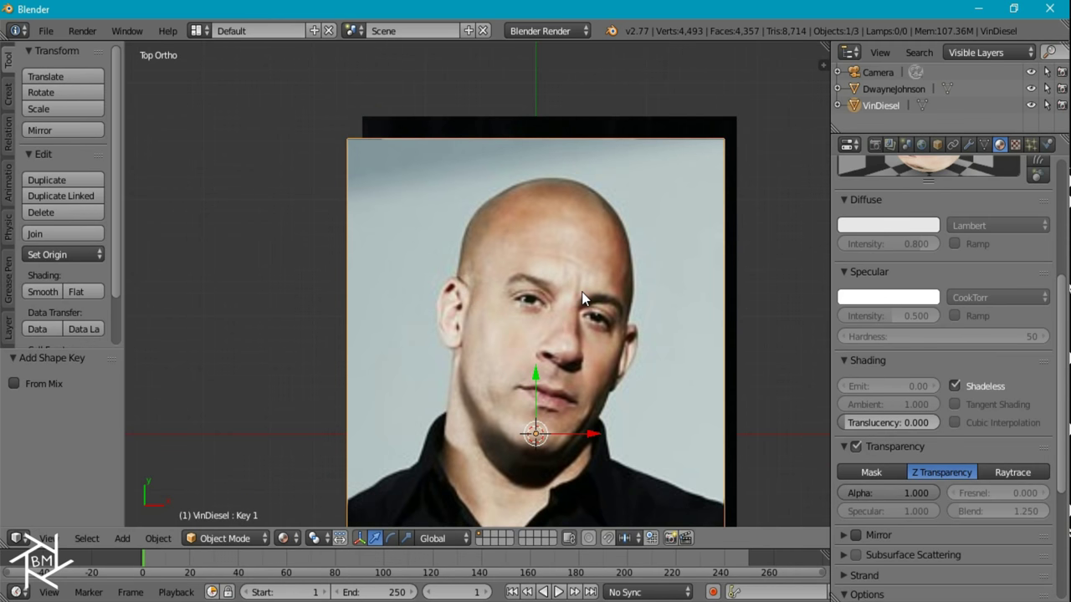
pyautogui.scroll(-1, 582, 295)
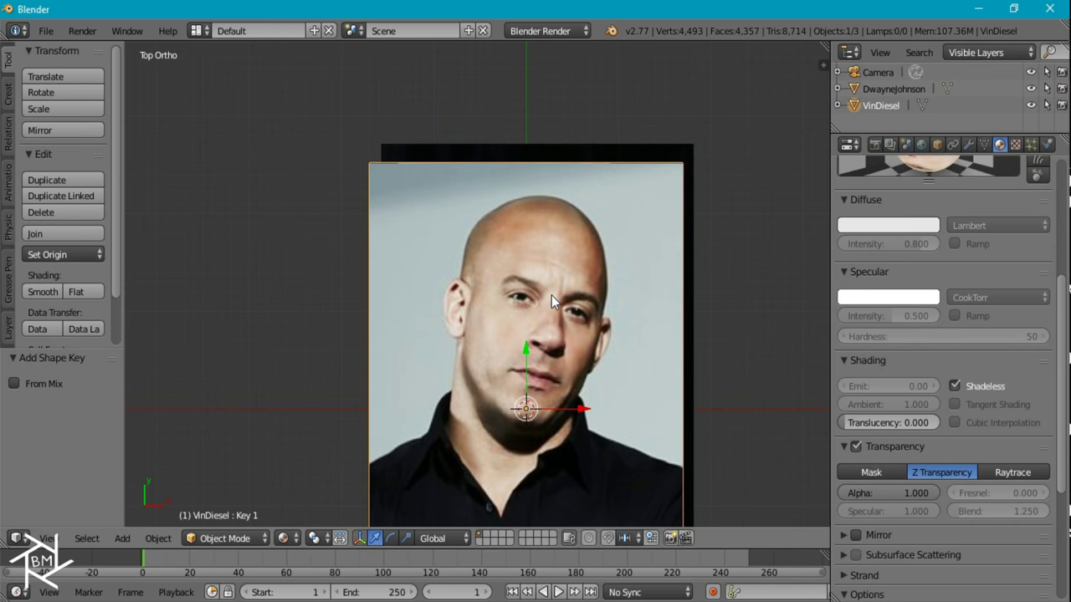
# Step: In Edit Mode, subdivide the VinDiesel plane with 10 cuts
pyautogui.scroll(3, 548, 304)
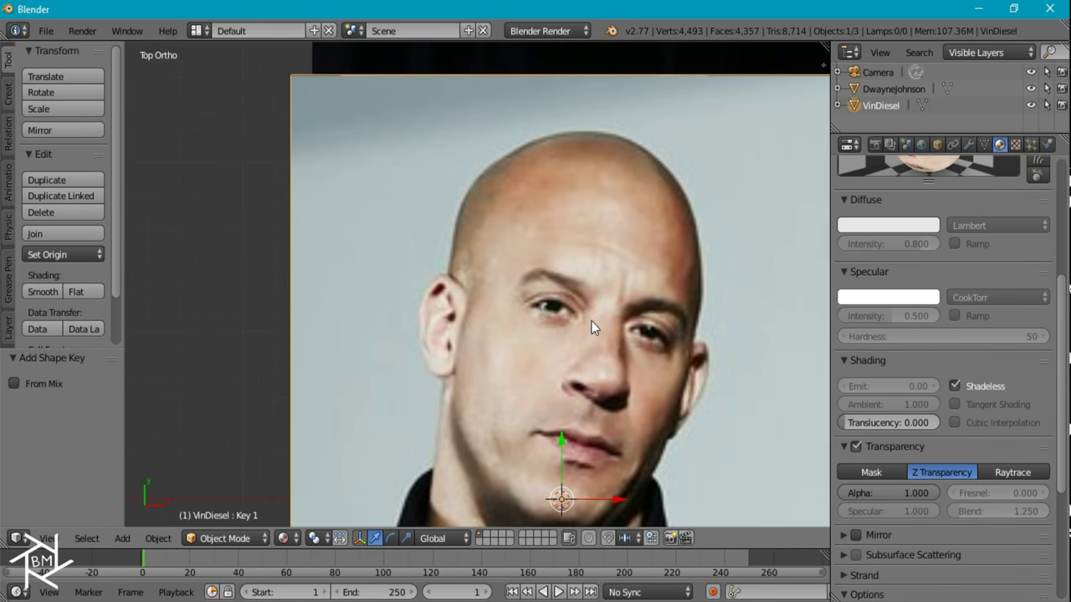
pyautogui.scroll(-2, 585, 318)
pyautogui.press('Tab')
pyautogui.press('w')
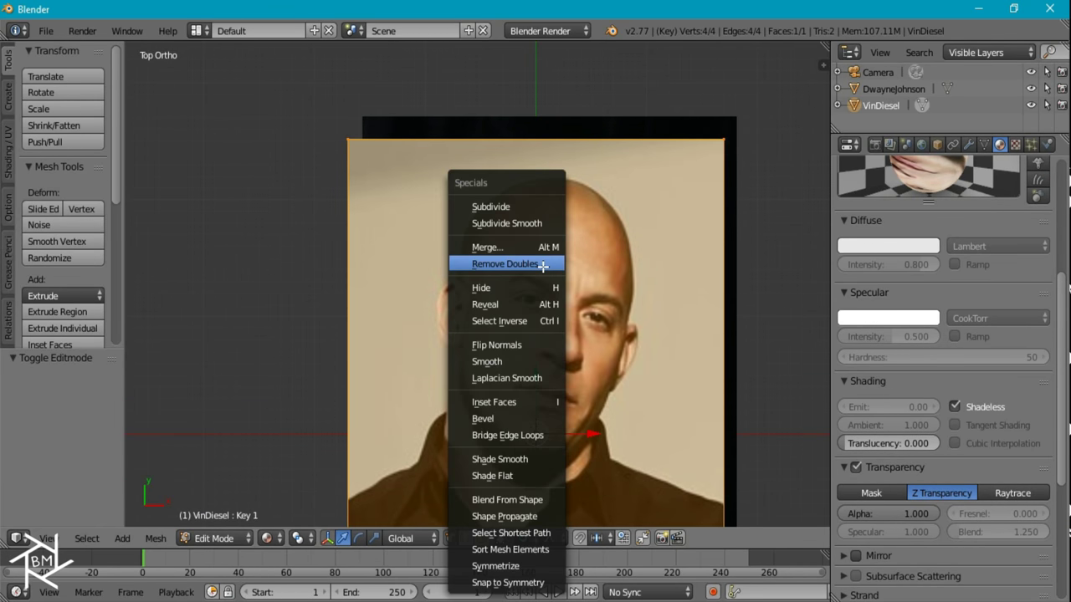
pyautogui.click(529, 204)
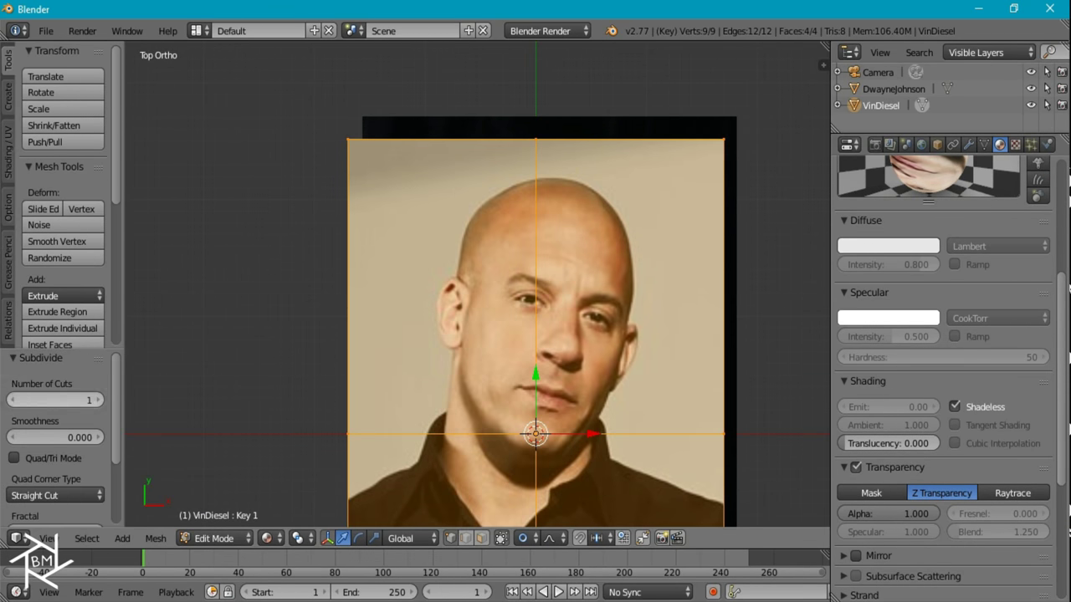
pyautogui.moveTo(55, 399); pyautogui.dragTo(92, 400)
# Step: Subdivide the grid again with 5 cuts, giving a dense 4,489-vertex mesh
pyautogui.press('w')
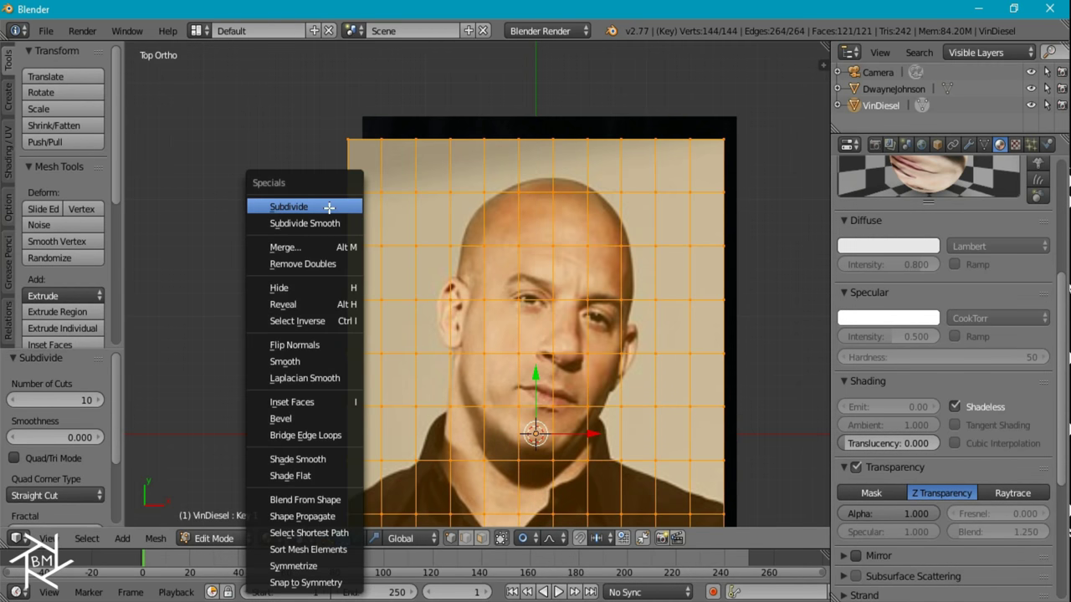
pyautogui.click(329, 207)
pyautogui.click(92, 399)
pyautogui.click(93, 399)
pyautogui.click(93, 399)
pyautogui.click(96, 402)
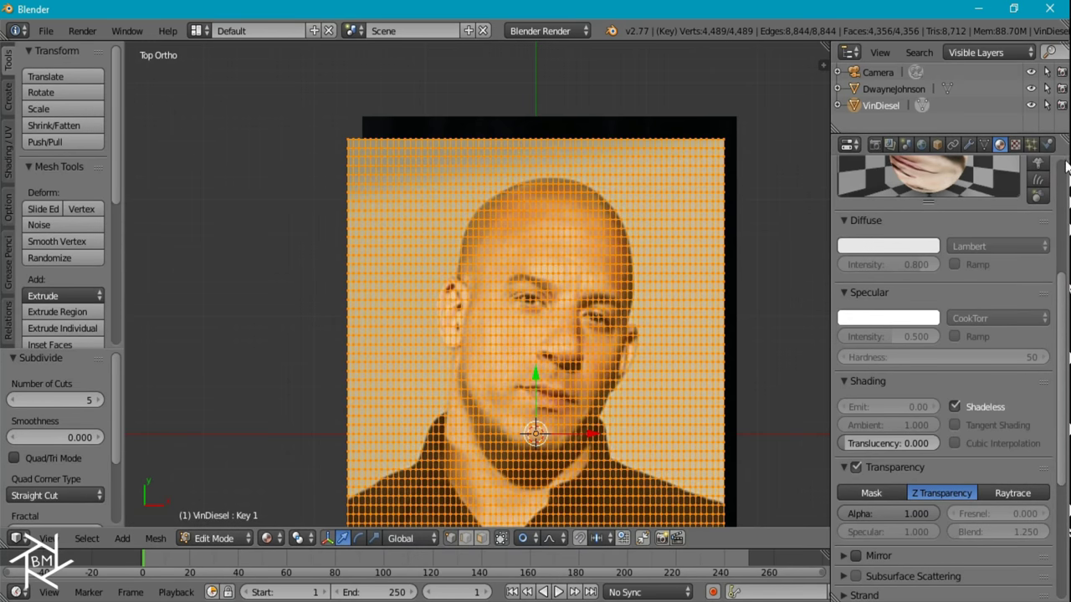
pyautogui.click(969, 144)
pyautogui.click(984, 144)
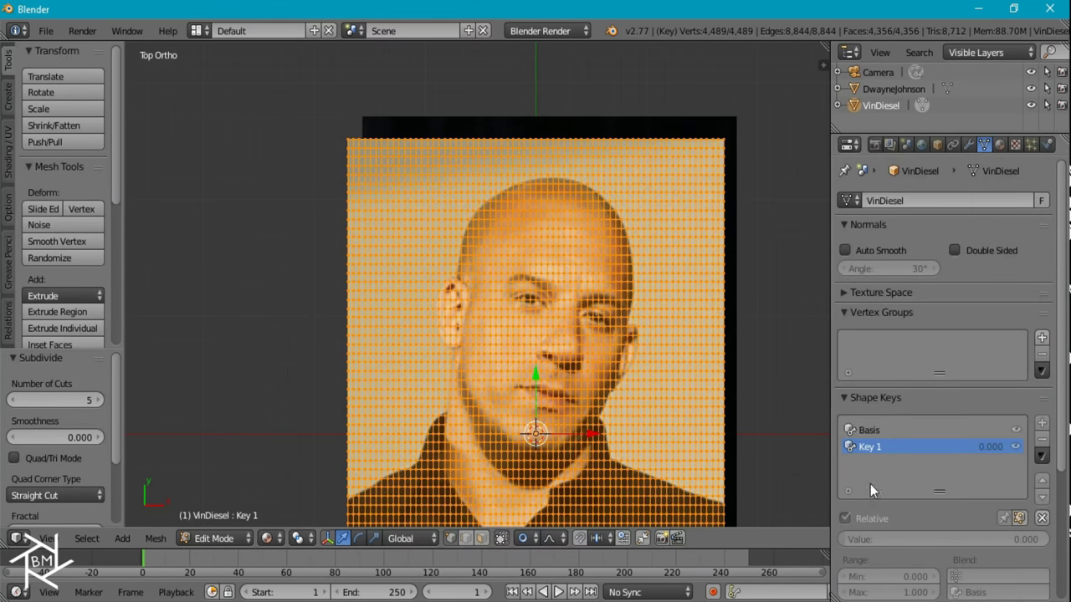
pyautogui.click(999, 145)
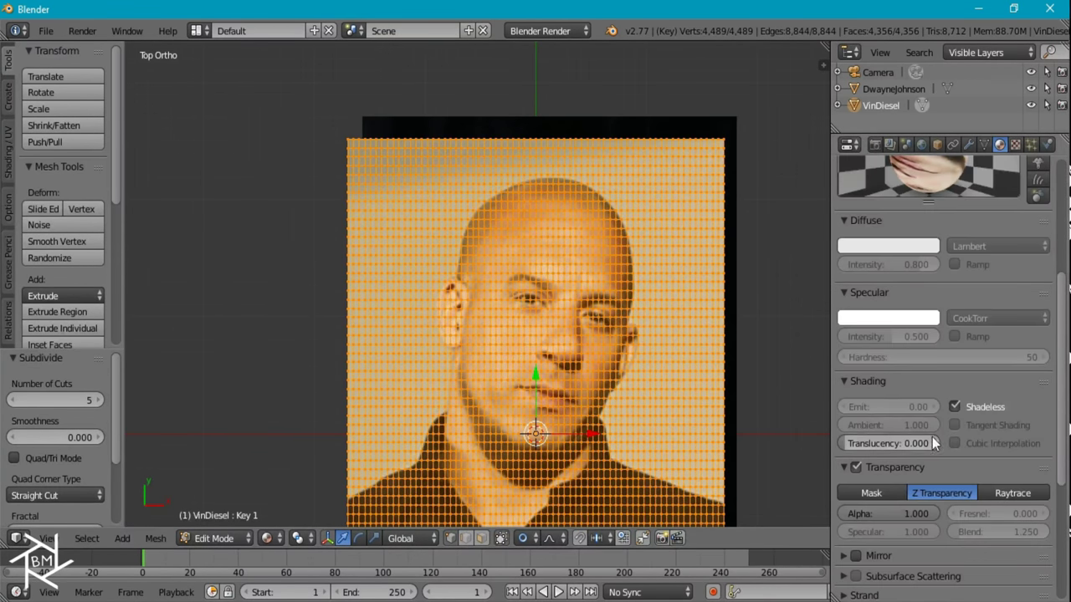
# Step: Set VinDiesel's alpha to 0.5 and pull Key 1's top-of-head vertices onto Dwayne's outline
pyautogui.write('0.5')
pyautogui.press('Return')
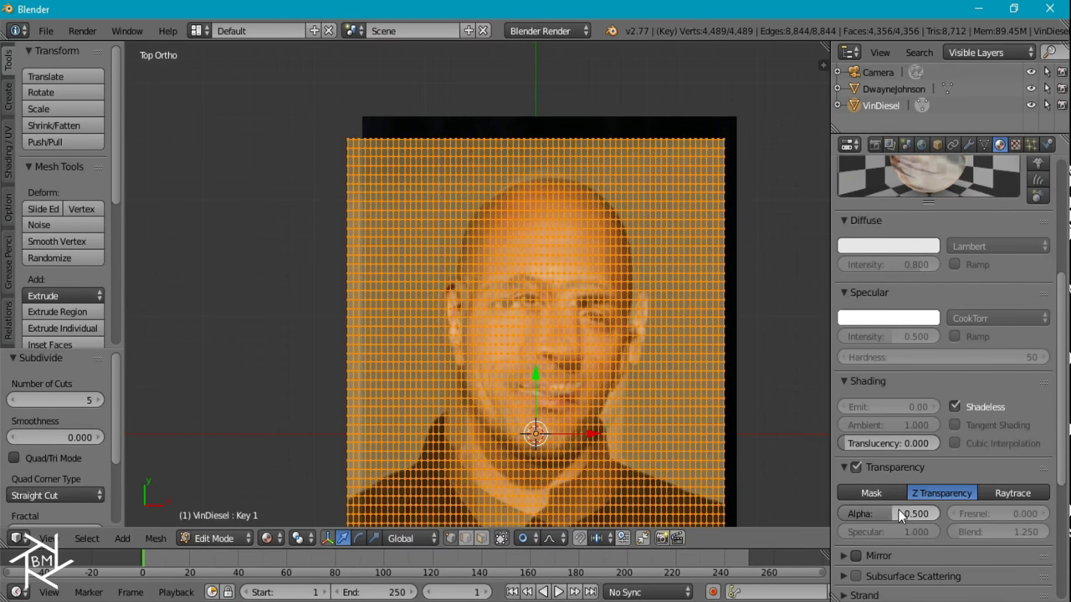
pyautogui.scroll(3, 546, 280)
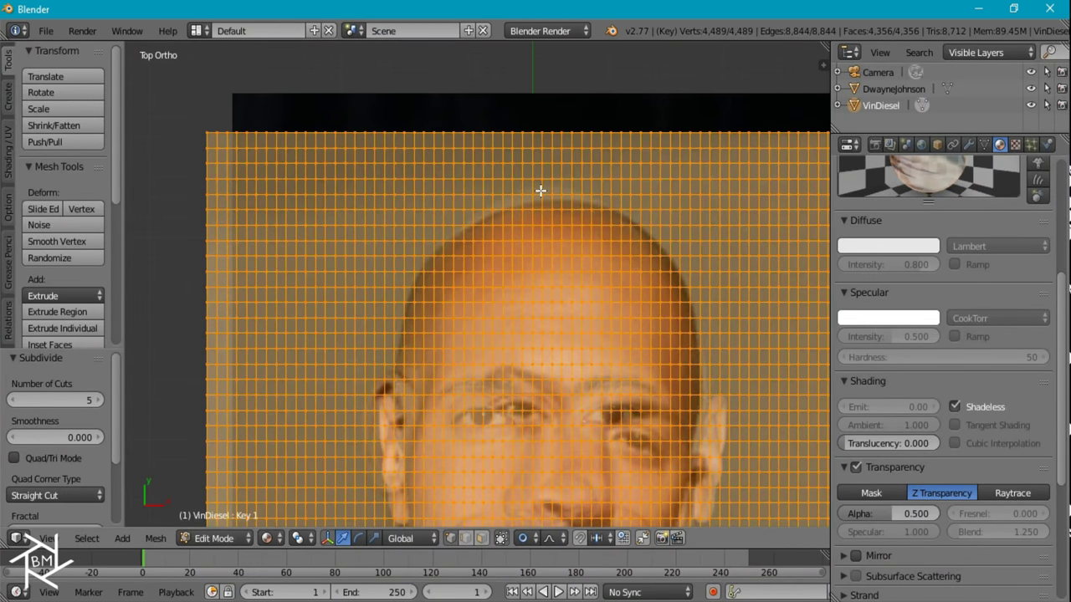
pyautogui.rightClick(541, 190)
pyautogui.press('g')
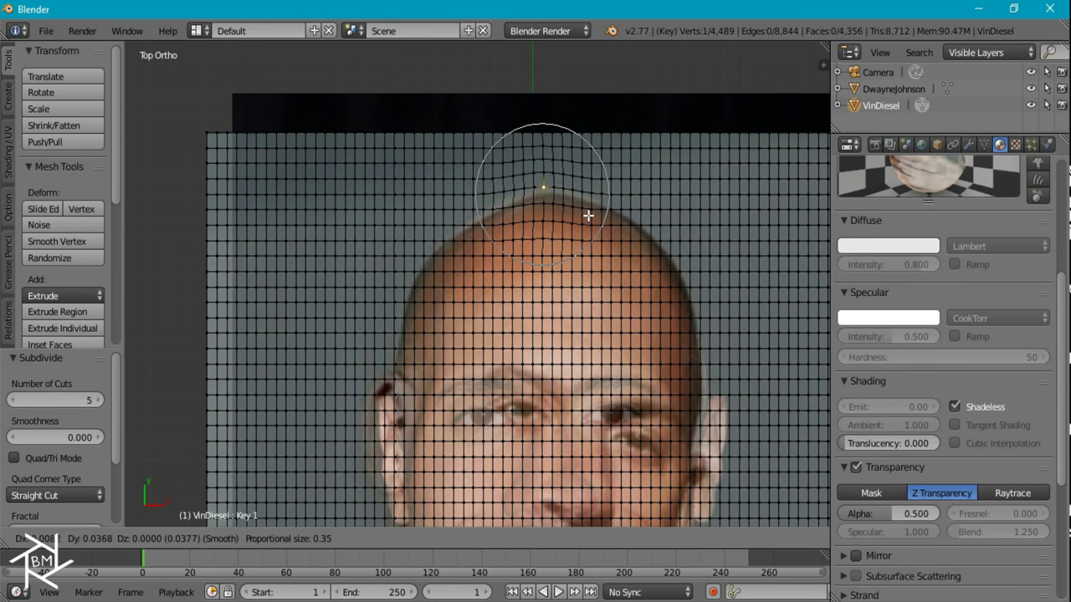
pyautogui.click(587, 210)
pyautogui.press('g')
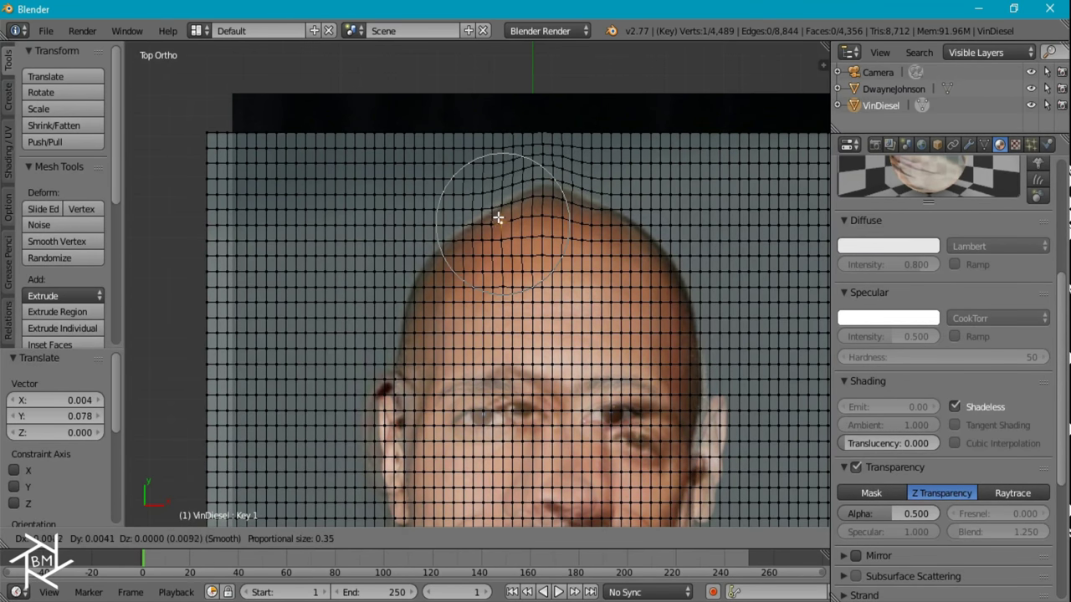
pyautogui.click(496, 217)
# Step: Proportionally move head-side, jaw and chin vertices to match Dwayne's jawline
pyautogui.keyDown('shift'); pyautogui.scroll(-5, 534, 252); pyautogui.keyUp('shift')
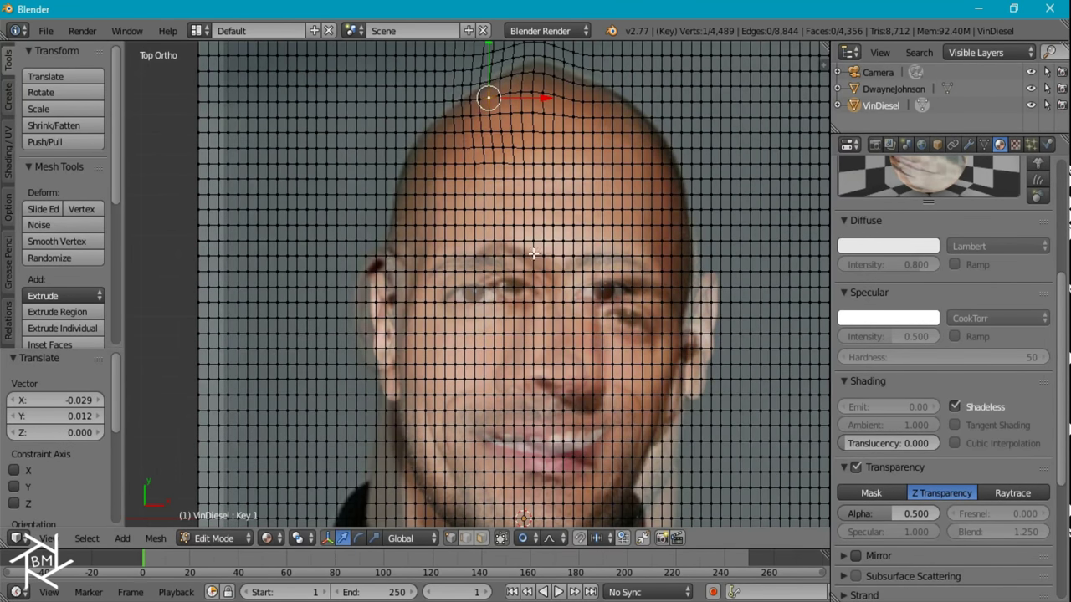
pyautogui.rightClick(426, 156)
pyautogui.press('g')
pyautogui.click(428, 159)
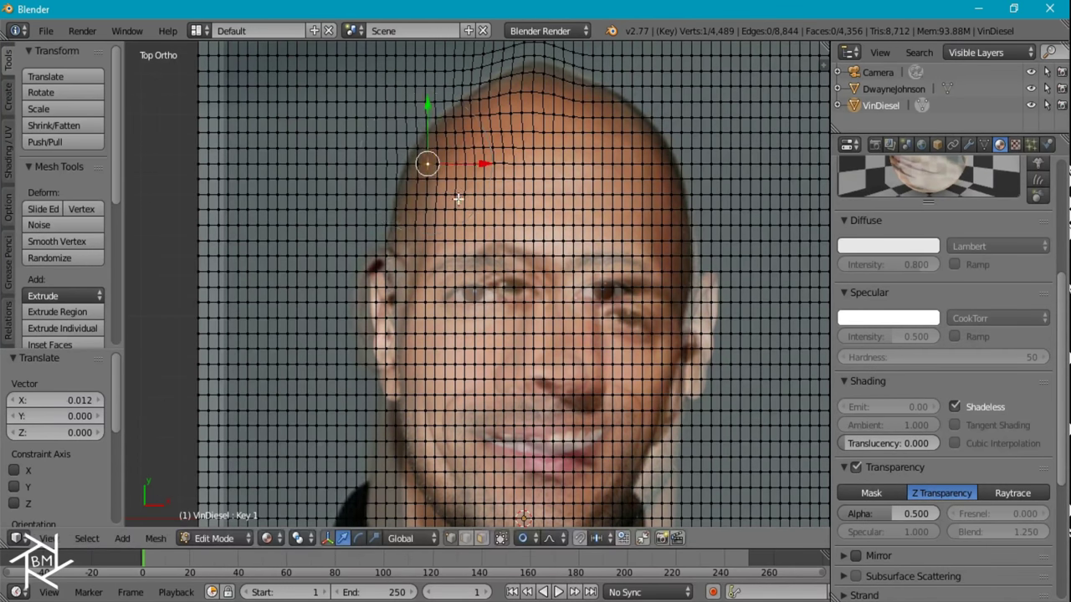
pyautogui.keyDown('shift'); pyautogui.scroll(-3, 452, 335); pyautogui.keyUp('shift')
pyautogui.press('g')
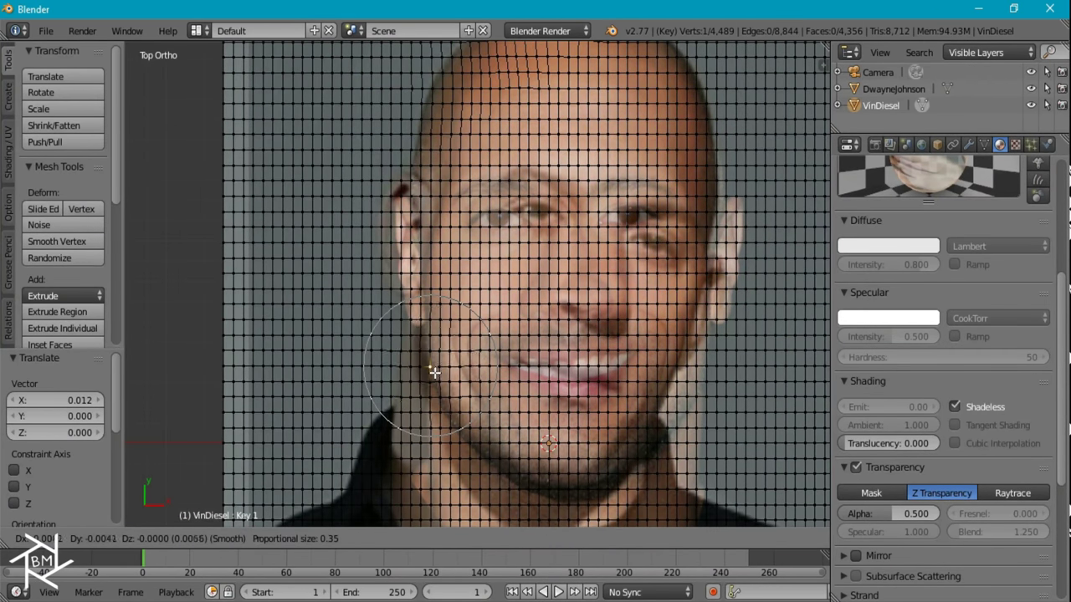
pyautogui.click(452, 402)
pyautogui.press('g')
pyautogui.click(489, 437)
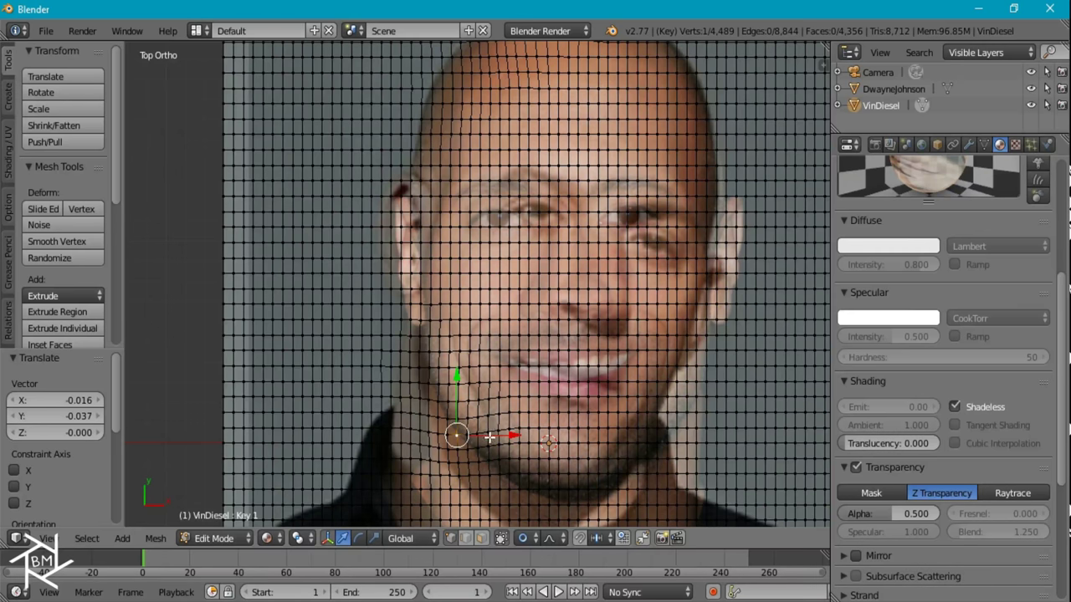
pyautogui.press('g')
pyautogui.click(500, 452)
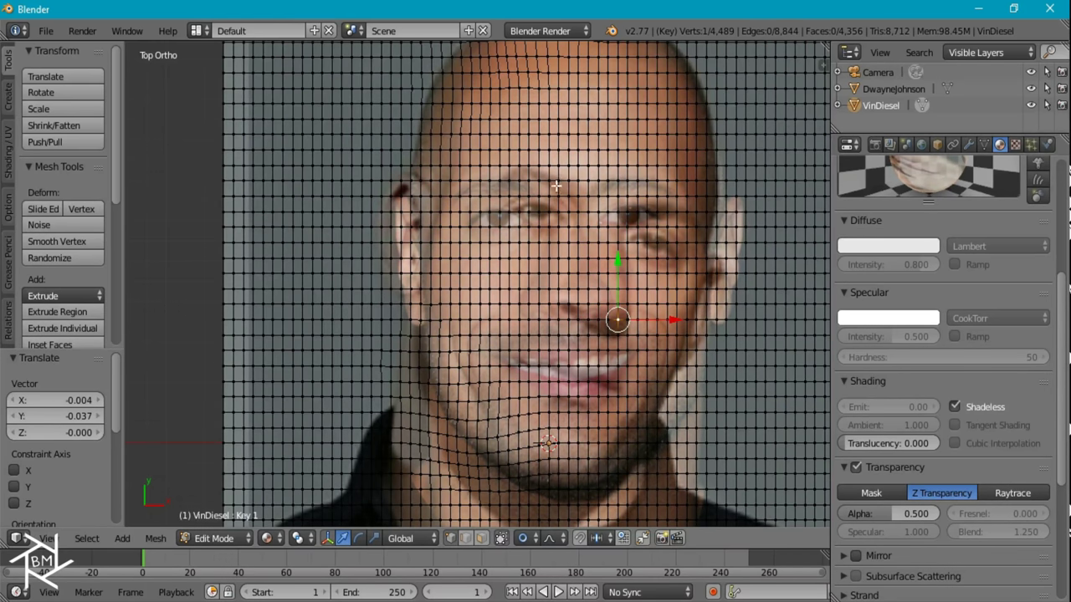
# Step: Shift the nose and between-the-eyes vertices to align with Dwayne's features
pyautogui.scroll(2, 627, 249)
pyautogui.scroll(1, 660, 325)
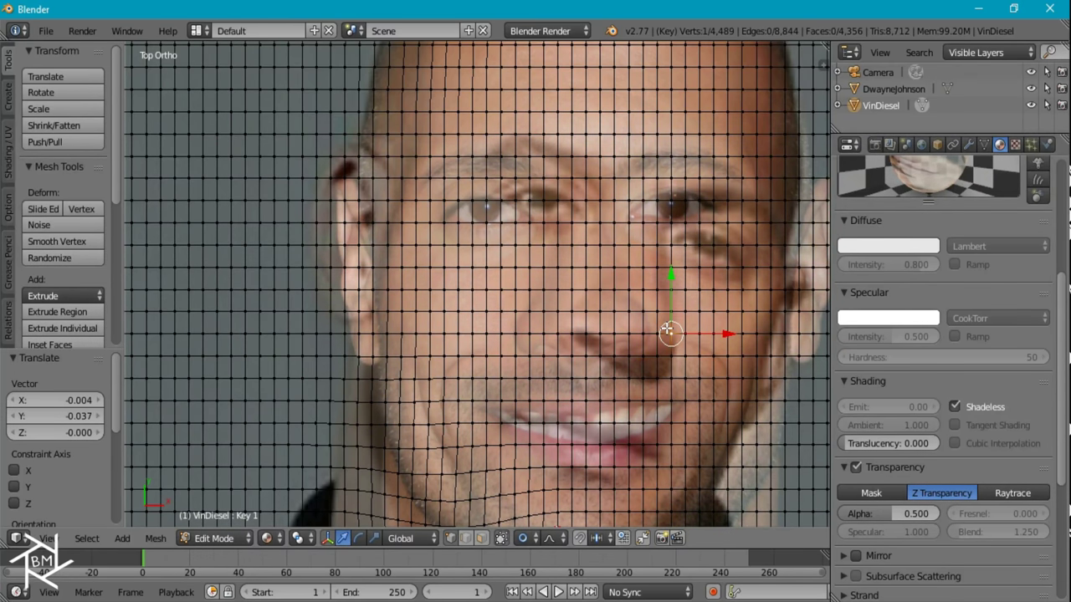
pyautogui.scroll(2, 736, 363)
pyautogui.press('g')
pyautogui.click(771, 362)
pyautogui.press('g')
pyautogui.click(686, 387)
pyautogui.keyDown('shift'); pyautogui.moveTo(686, 388); pyautogui.dragTo(640, 455, button='middle'); pyautogui.keyUp('shift')
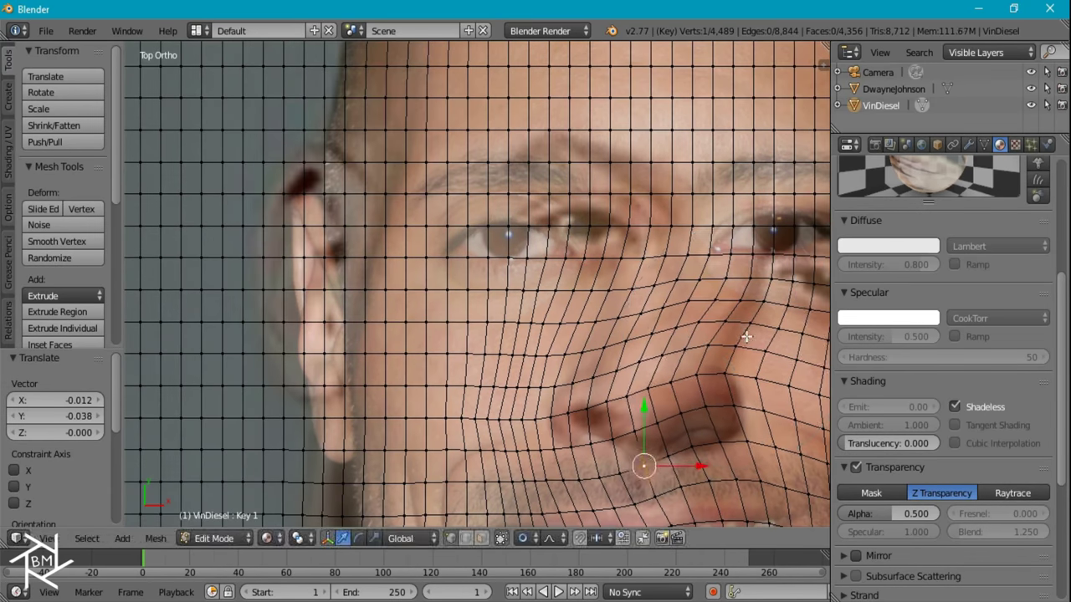
pyautogui.press('g')
pyautogui.click(707, 253)
pyautogui.keyDown('shift'); pyautogui.moveTo(708, 253); pyautogui.dragTo(628, 283, button='middle'); pyautogui.keyUp('shift')
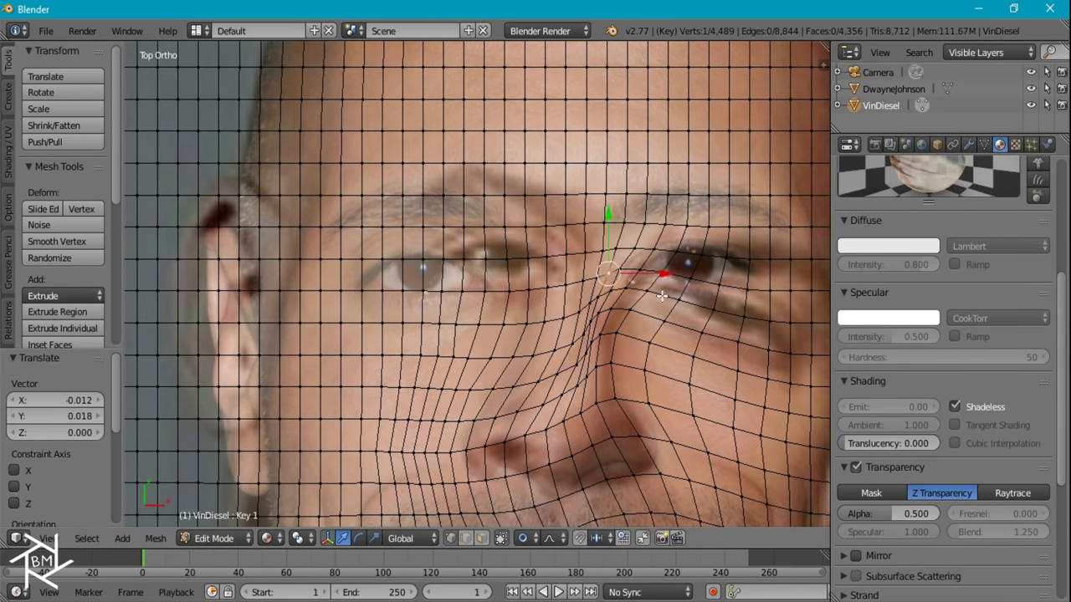
pyautogui.moveTo(628, 283); pyautogui.dragTo(764, 285)
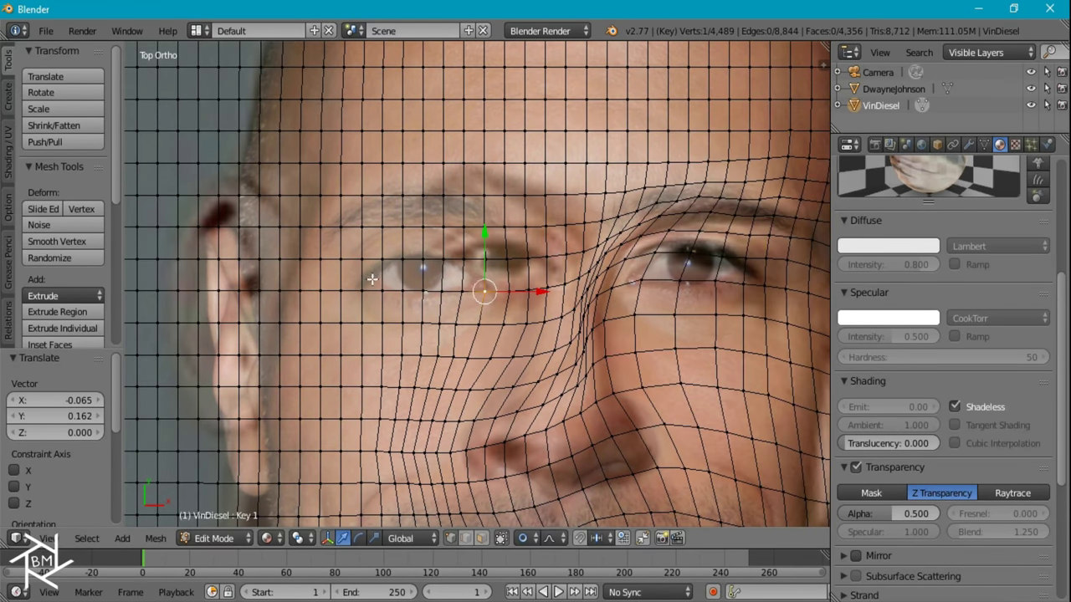
# Step: Adjust vertices around the left eye and begin reshaping near the ear
pyautogui.press('a')
pyautogui.rightClick(488, 260)
pyautogui.press('v')
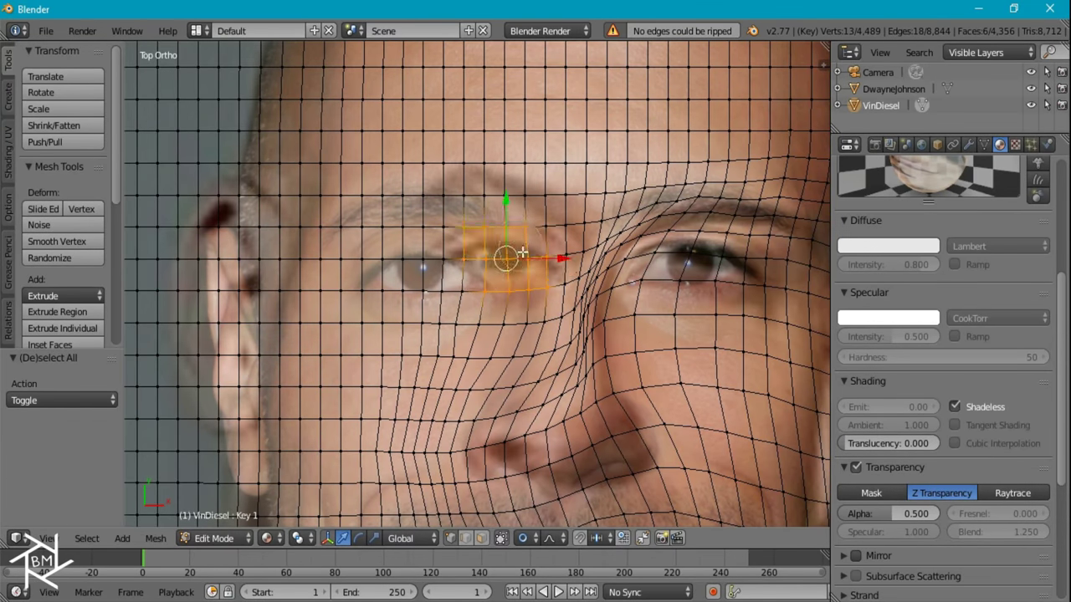
pyautogui.press('g')
pyautogui.click(661, 498)
pyautogui.moveTo(661, 498)
pyautogui.keyDown('shift'); pyautogui.mouseDown(button='middle')
pyautogui.moveTo(611, 338)
pyautogui.moveTo(443, 360)
pyautogui.mouseUp(button='middle'); pyautogui.keyUp('shift')
pyautogui.rightClick(611, 339)
pyautogui.press('g')
pyautogui.rightClick(716, 180)
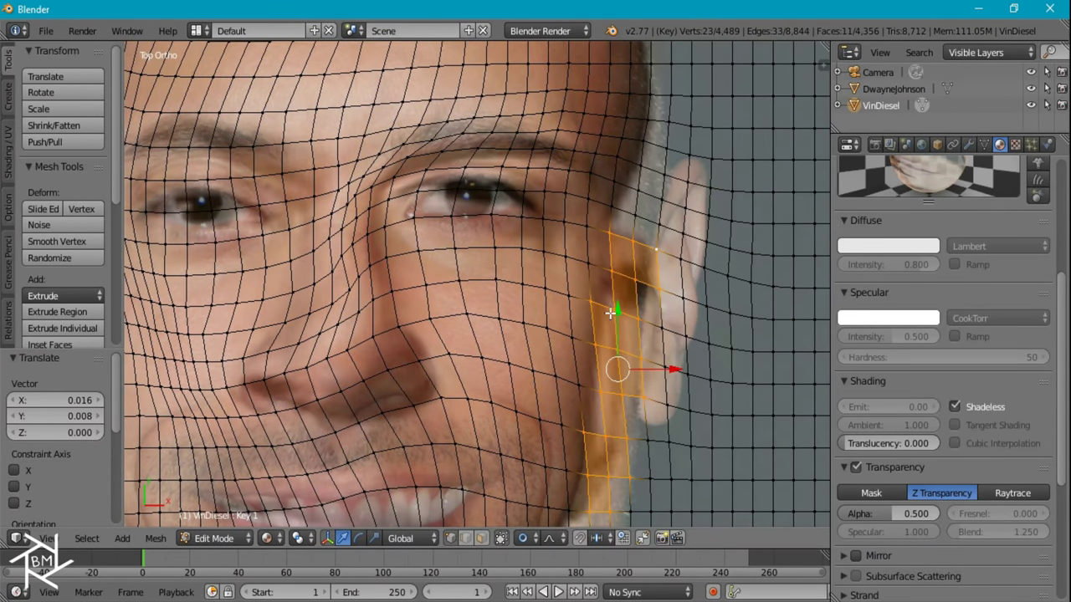
# Step: Reposition the ear vertex and refine temple, eye-side, jaw and cheek areas
pyautogui.rightClick(716, 172)
pyautogui.hotkey('shift', 'v')
pyautogui.press('Escape')
pyautogui.press('g')
pyautogui.click(680, 425)
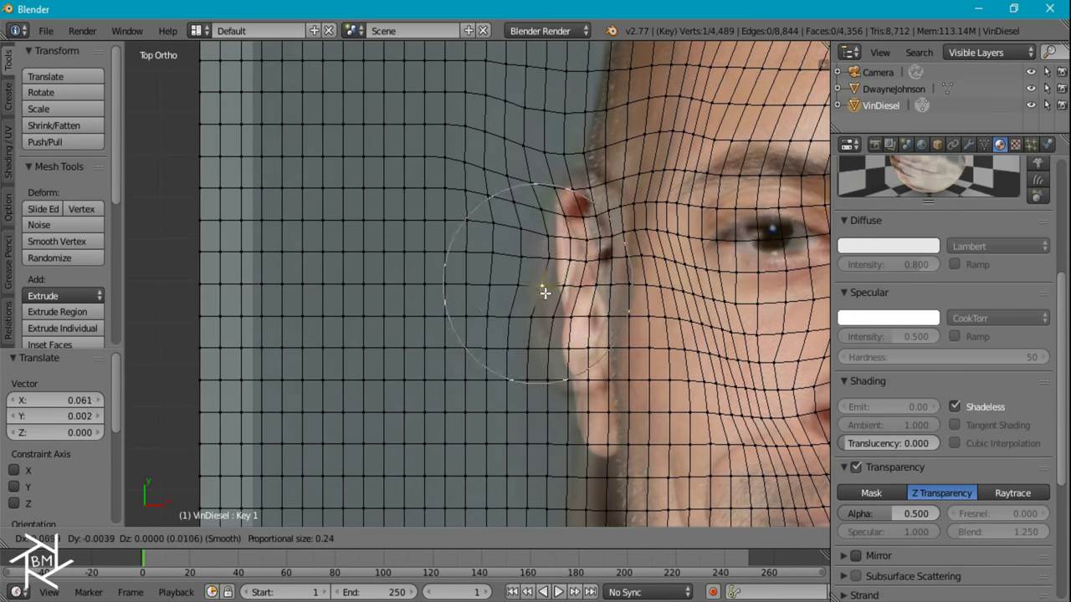
pyautogui.click(589, 454)
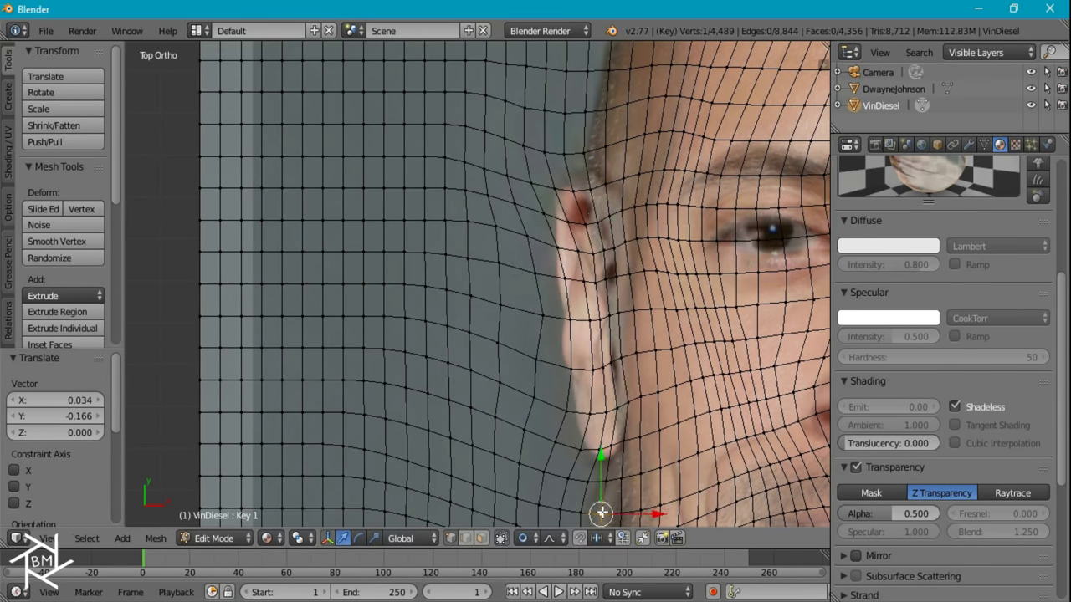
pyautogui.click(538, 249)
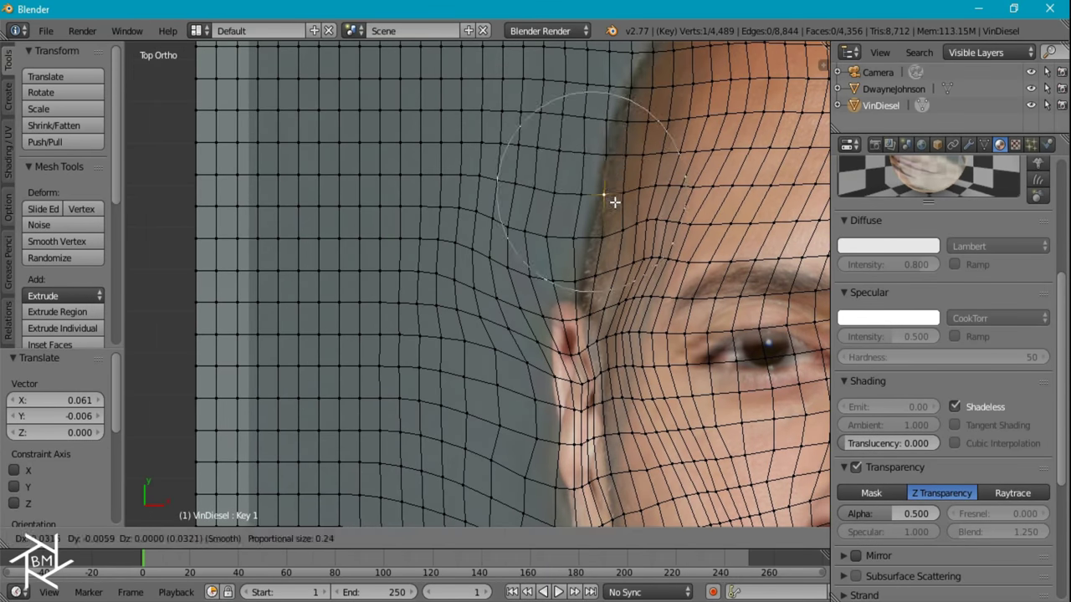
pyautogui.click(615, 202)
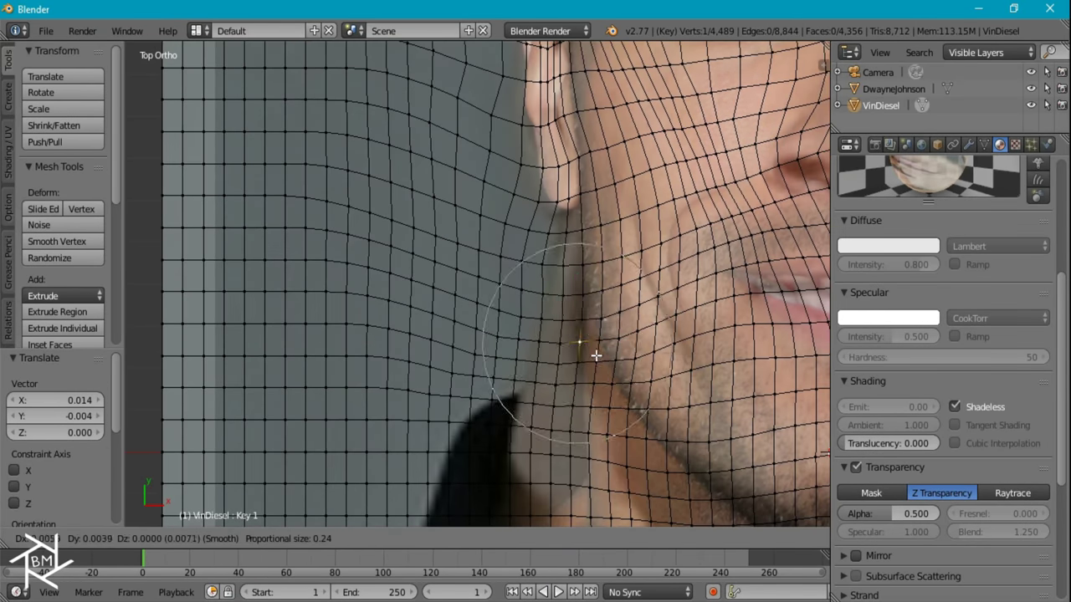
pyautogui.click(638, 407)
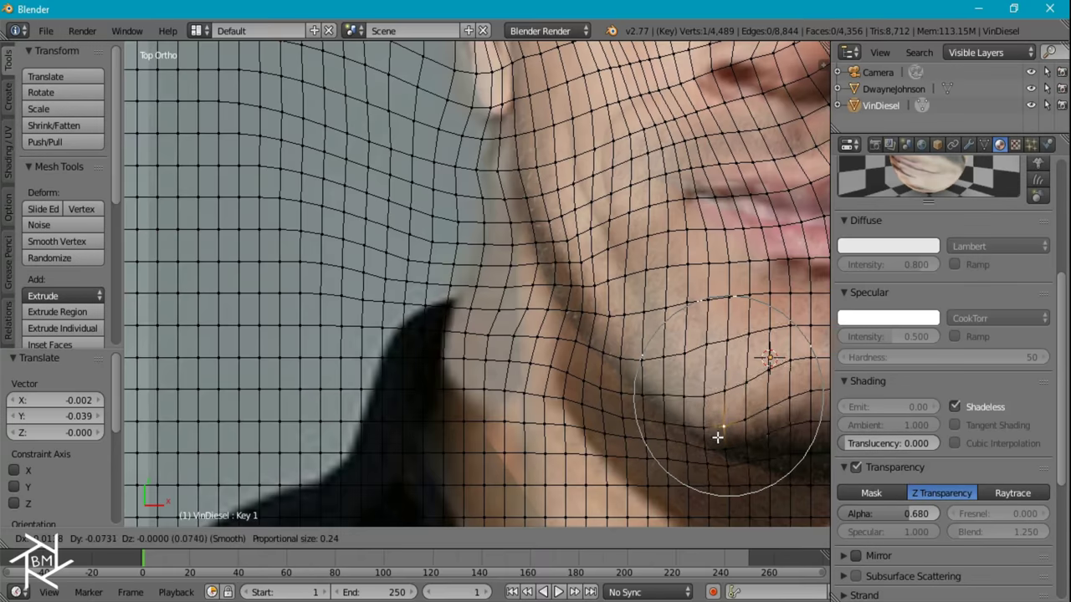
pyautogui.click(718, 437)
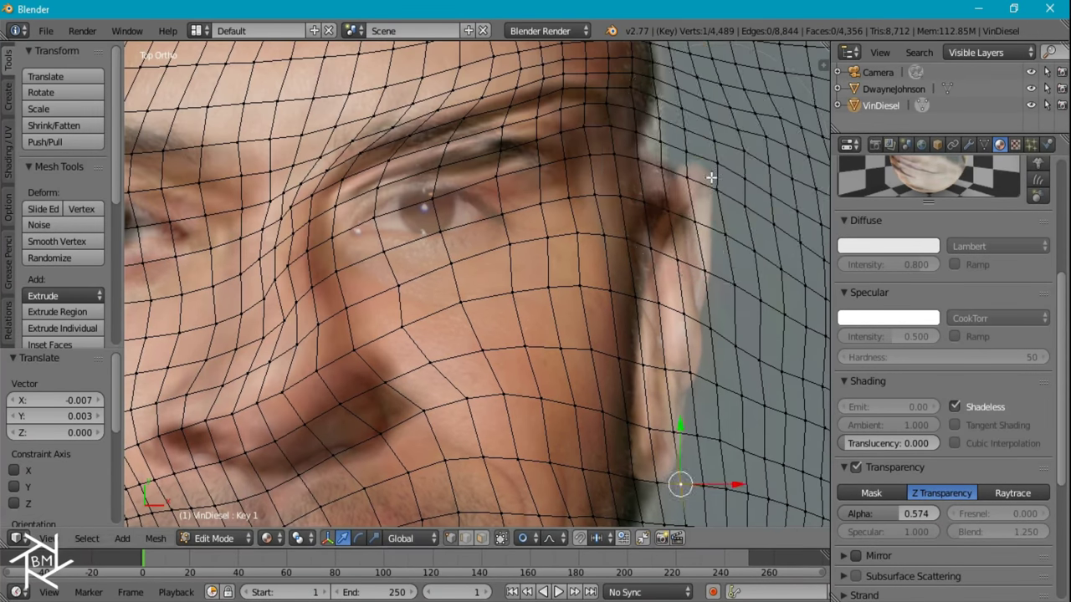
pyautogui.moveTo(697, 261)
pyautogui.mouseDown(button='right')
pyautogui.moveTo(722, 257)
pyautogui.moveTo(725, 346)
pyautogui.mouseUp(button='right')
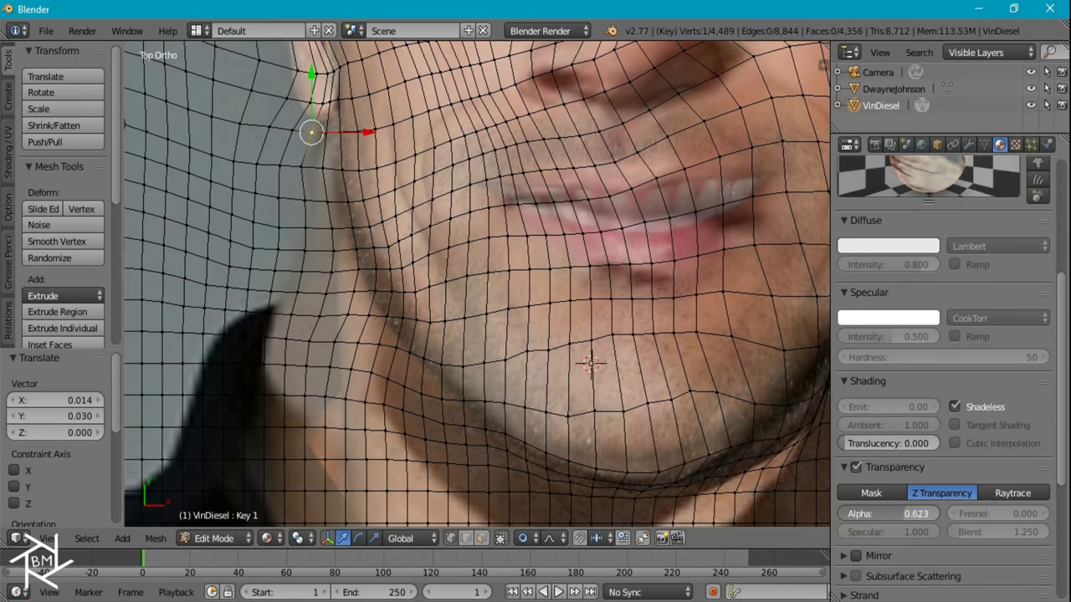
# Step: Reshape the mouth corner and lip vertices, varying opacity to check alignment
pyautogui.press('a')
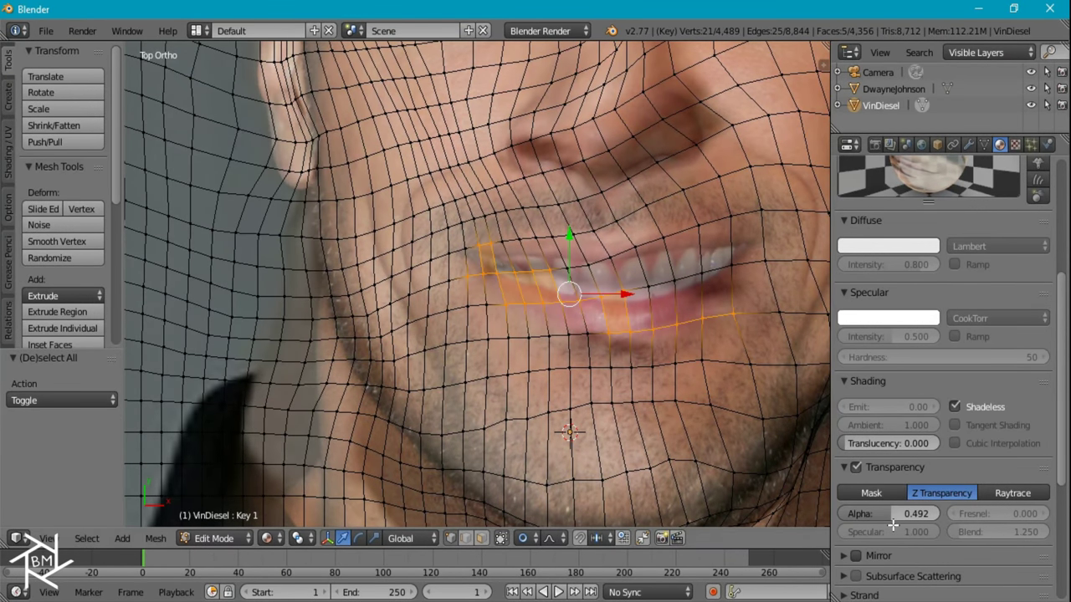
pyautogui.moveTo(893, 519); pyautogui.dragTo(962, 515)
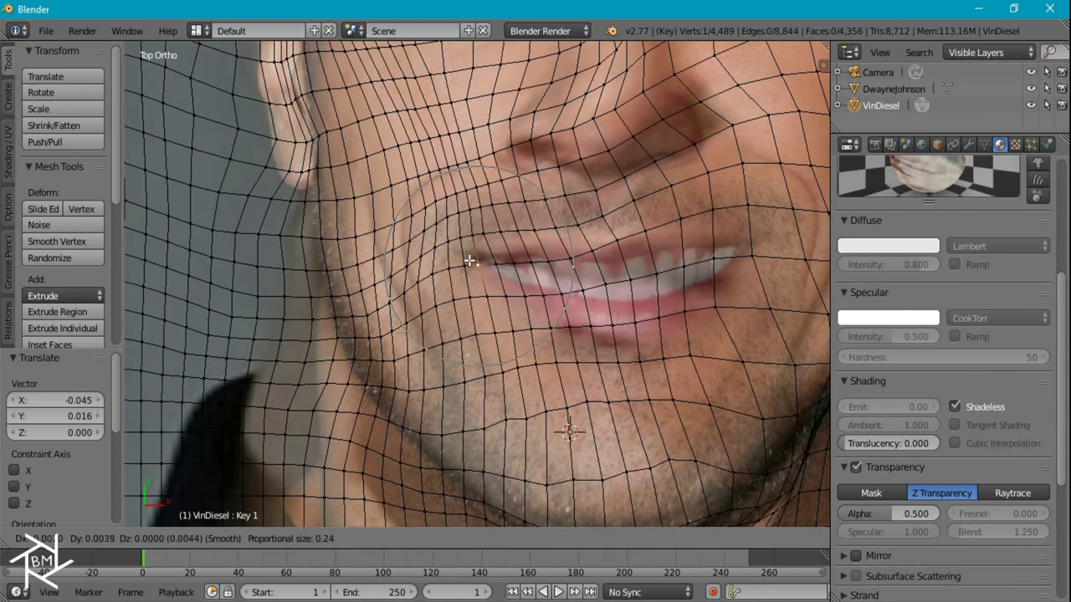
pyautogui.click(763, 226)
pyautogui.rightClick(681, 223)
pyautogui.rightClick(693, 287)
pyautogui.press('g')
pyautogui.click(667, 323)
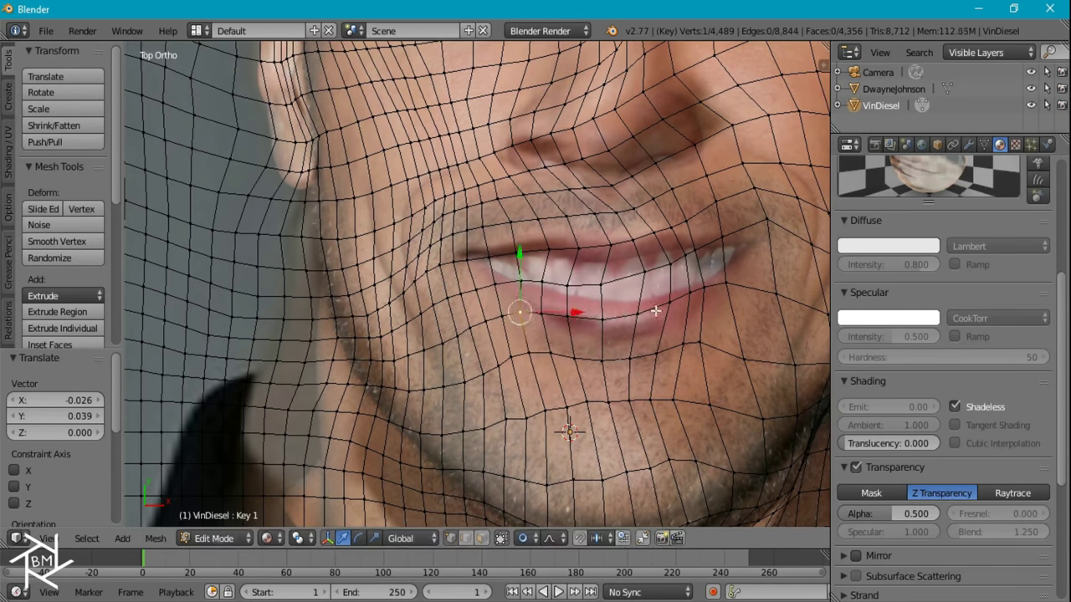
pyautogui.rightClick(691, 250)
pyautogui.moveTo(894, 514)
pyautogui.mouseDown()
pyautogui.moveTo(881, 514)
pyautogui.moveTo(940, 513)
pyautogui.moveTo(916, 513)
pyautogui.mouseUp()
# Step: Move a vertex above the mouth and set the alpha value to 1
pyautogui.rightClick(709, 143)
pyautogui.press('g')
pyautogui.click(708, 147)
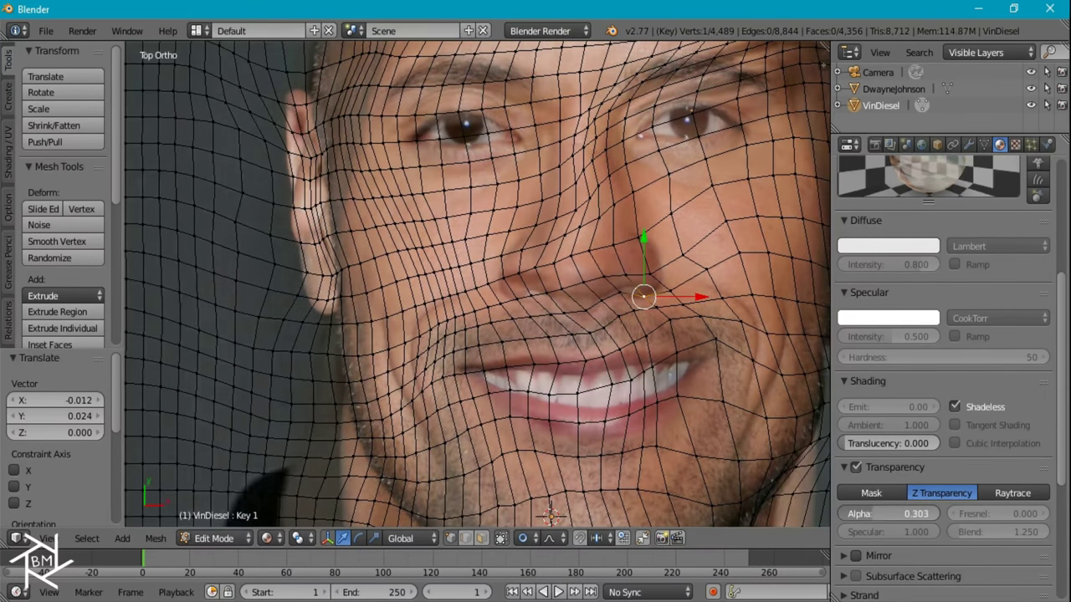
pyautogui.click(887, 513)
pyautogui.write('1')
pyautogui.press('Return')
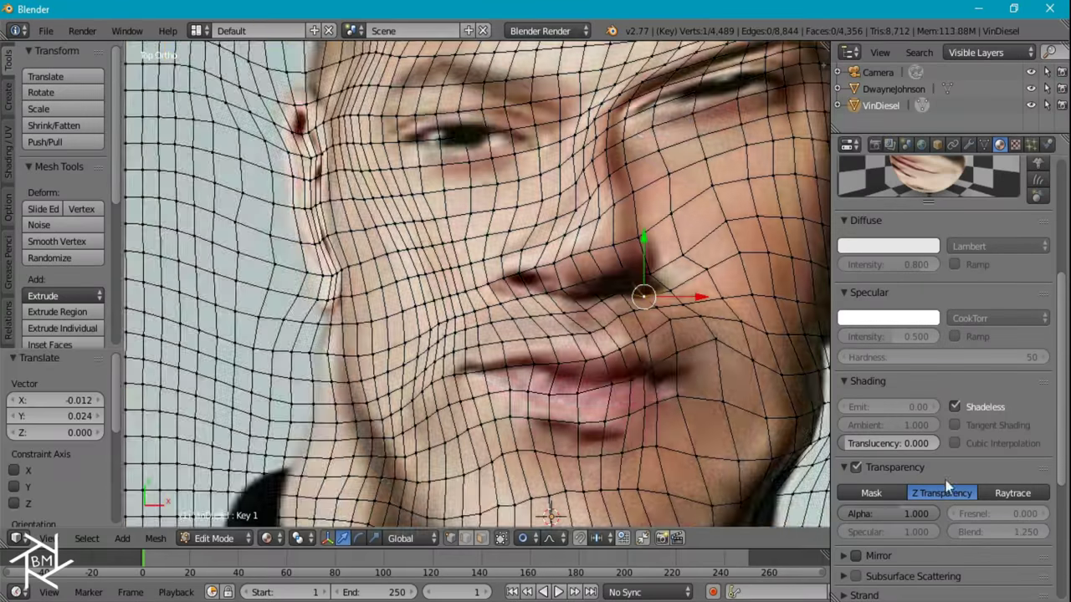
pyautogui.press('a')
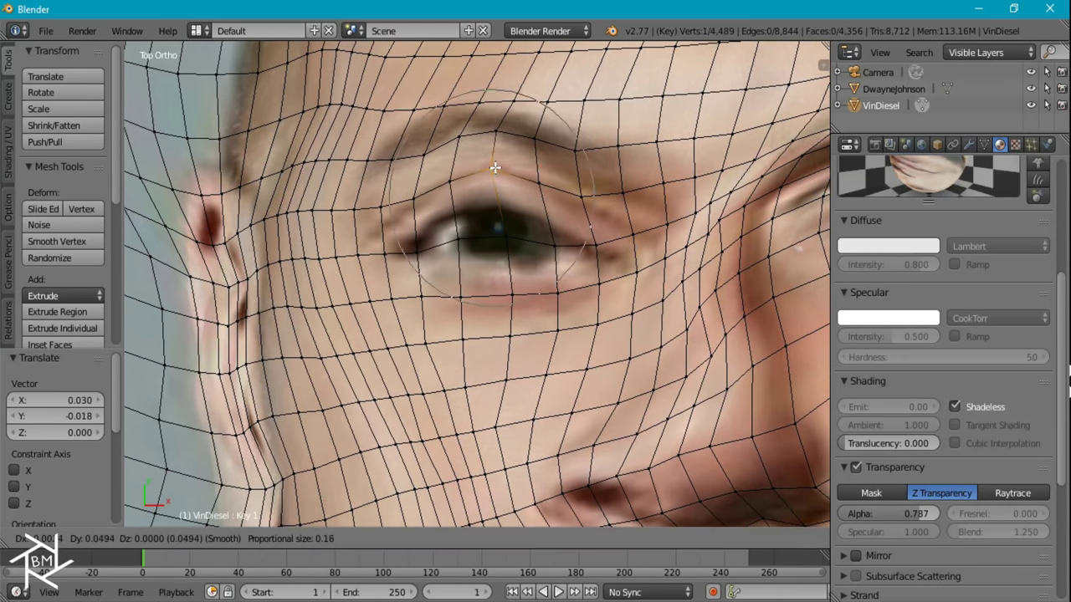
# Step: Reshape the eyebrow, eye-side vertex and raise the upper eyelid
pyautogui.click(495, 168)
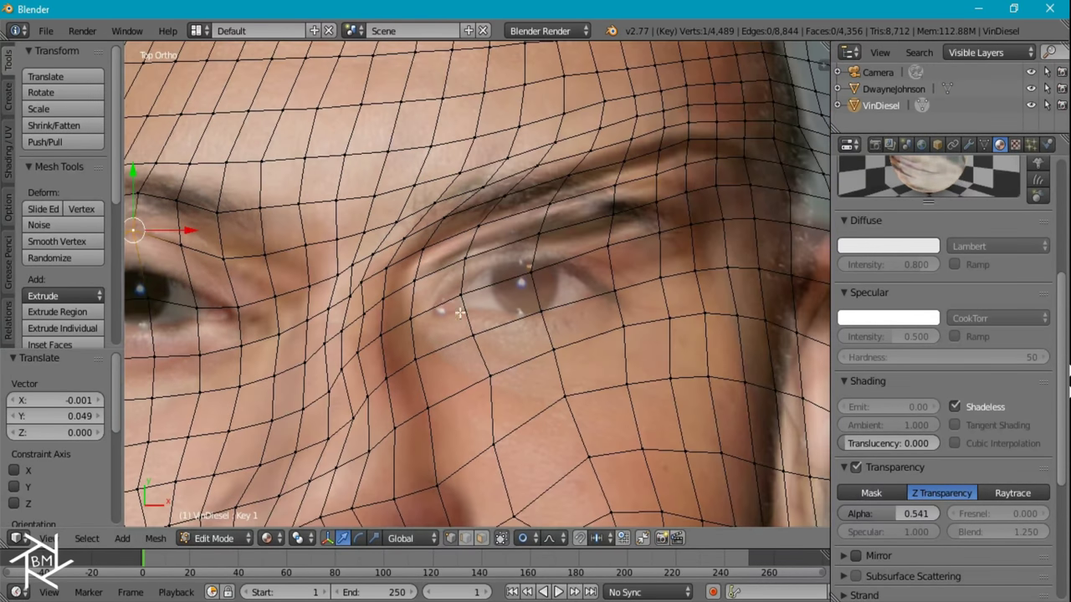
pyautogui.press('g')
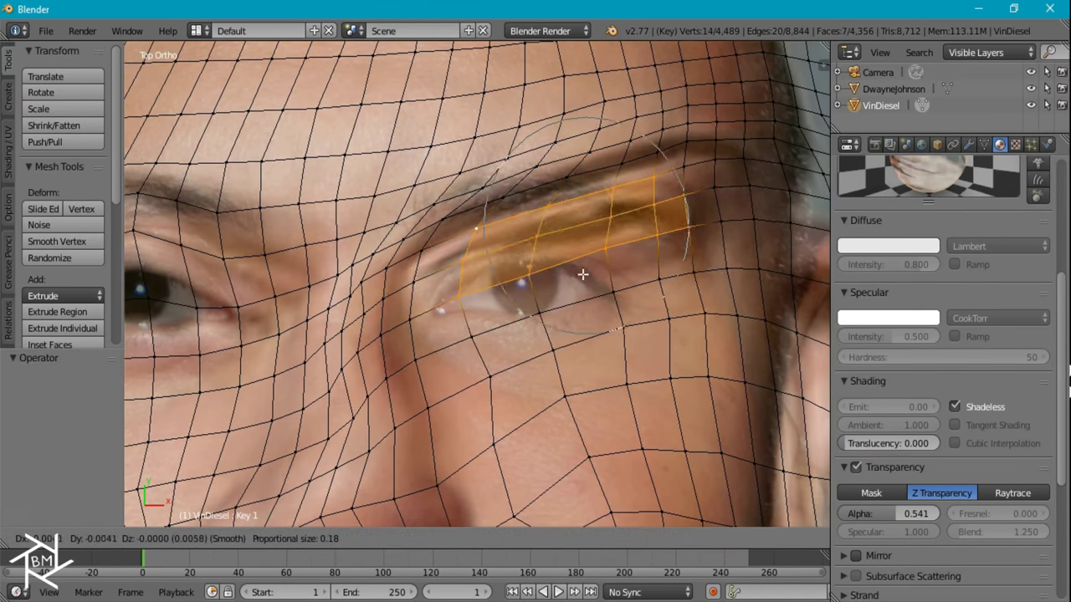
pyautogui.rightClick(650, 277)
pyautogui.press('g')
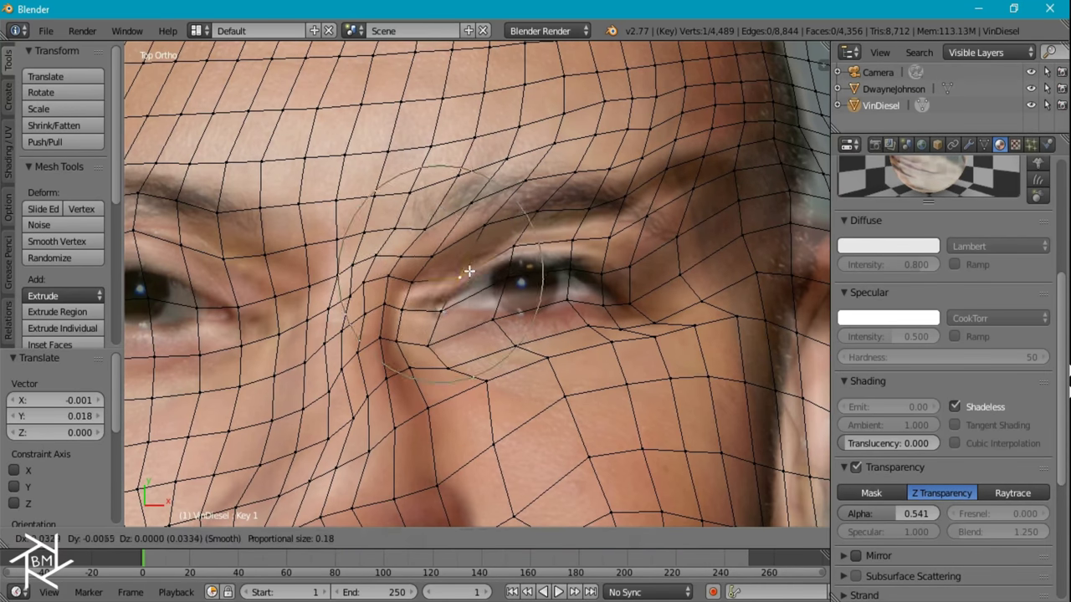
pyautogui.click(468, 309)
pyautogui.rightClick(574, 306)
pyautogui.press('g')
pyautogui.click(574, 279)
pyautogui.press('g')
pyautogui.click(573, 240)
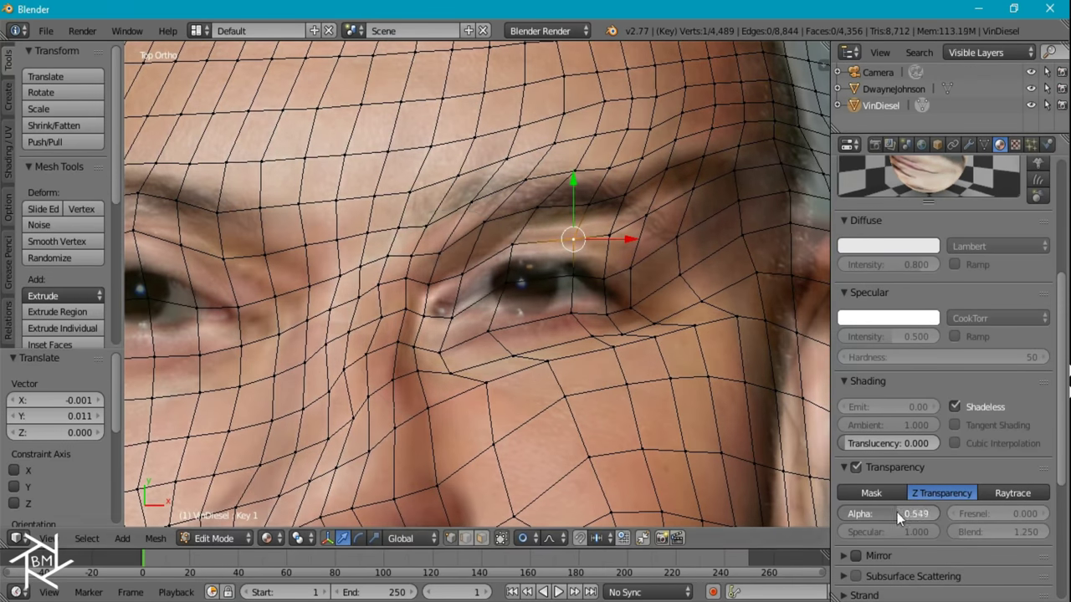
# Step: Move several brow vertices with proportional editing to match Dwayne's brow
pyautogui.moveTo(916, 514)
pyautogui.mouseDown()
pyautogui.moveTo(907, 519)
pyautogui.moveTo(920, 518)
pyautogui.mouseUp()
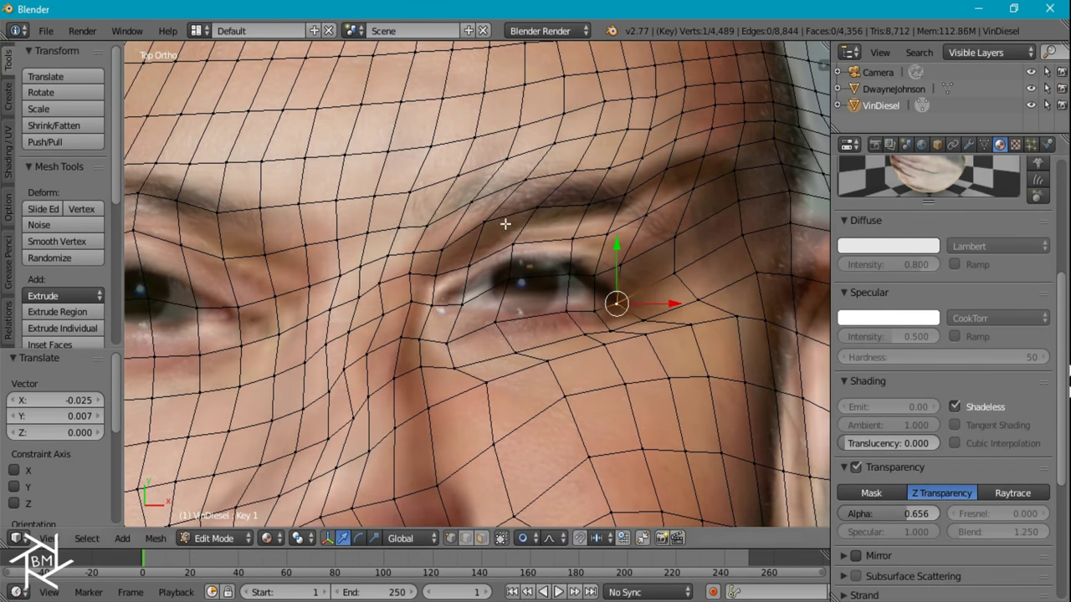
pyautogui.rightClick(505, 222)
pyautogui.press('g')
pyautogui.click(560, 200)
pyautogui.press('g')
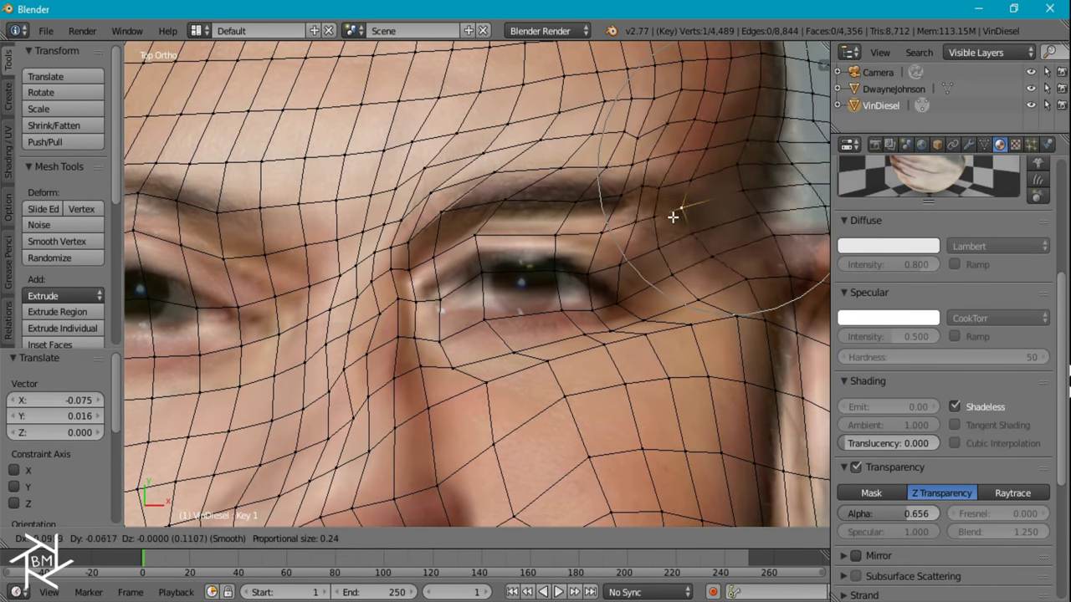
pyautogui.click(653, 210)
pyautogui.press('g')
pyautogui.click(740, 322)
# Step: Compare both faces by sliding the alpha, leaving it at 0.475
pyautogui.keyDown('shift'); pyautogui.moveTo(641, 314); pyautogui.dragTo(758, 222, button='middle'); pyautogui.keyUp('shift')
pyautogui.moveTo(916, 513); pyautogui.dragTo(904, 513)
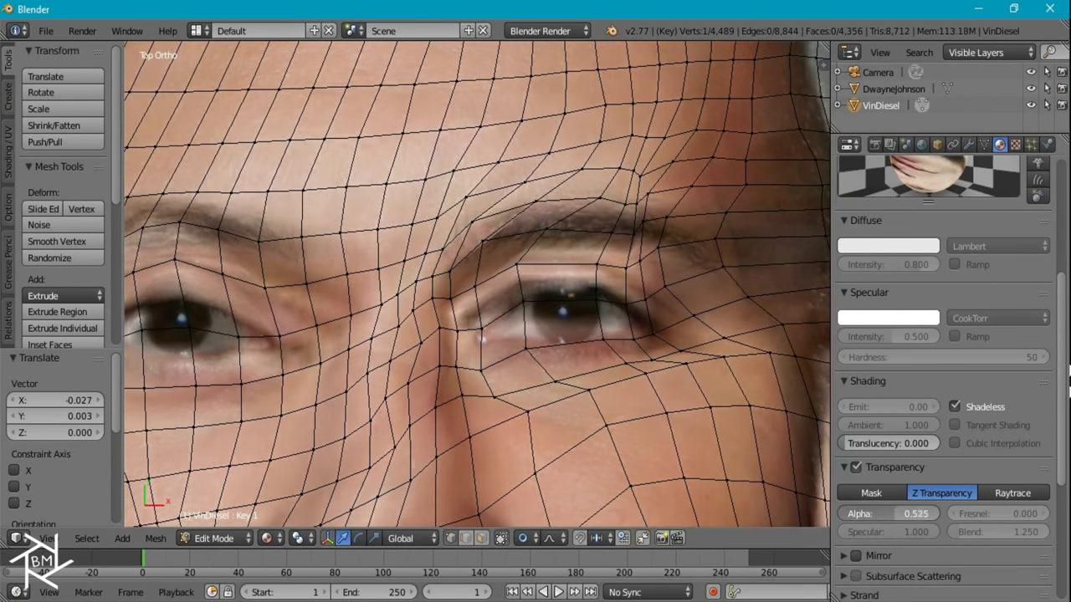
pyautogui.keyDown('shift'); pyautogui.moveTo(820, 510); pyautogui.dragTo(670, 452, button='middle'); pyautogui.keyUp('shift')
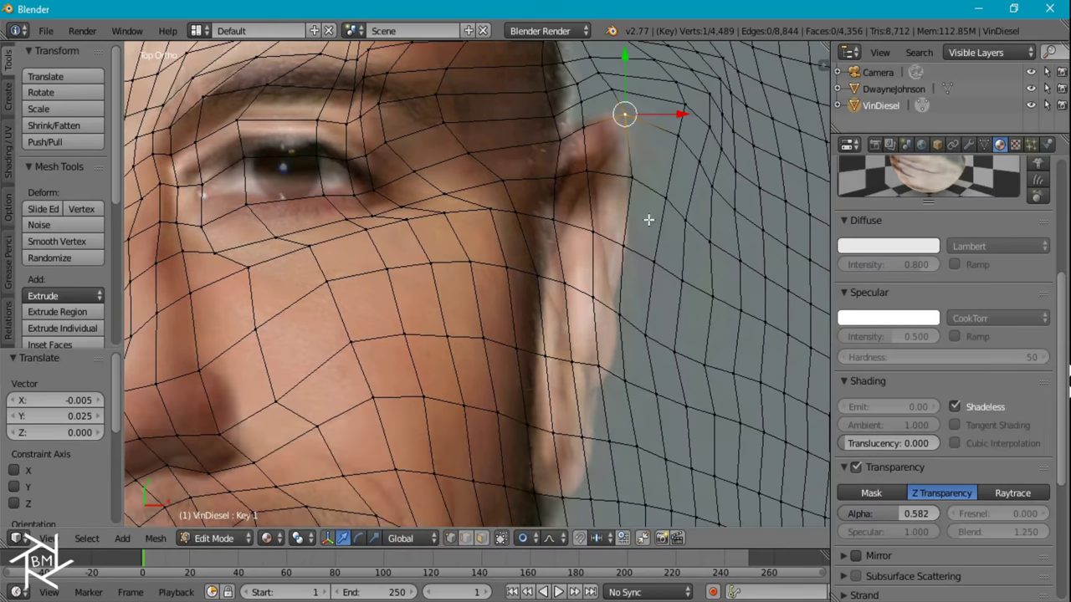
pyautogui.scroll(-3, 670, 452)
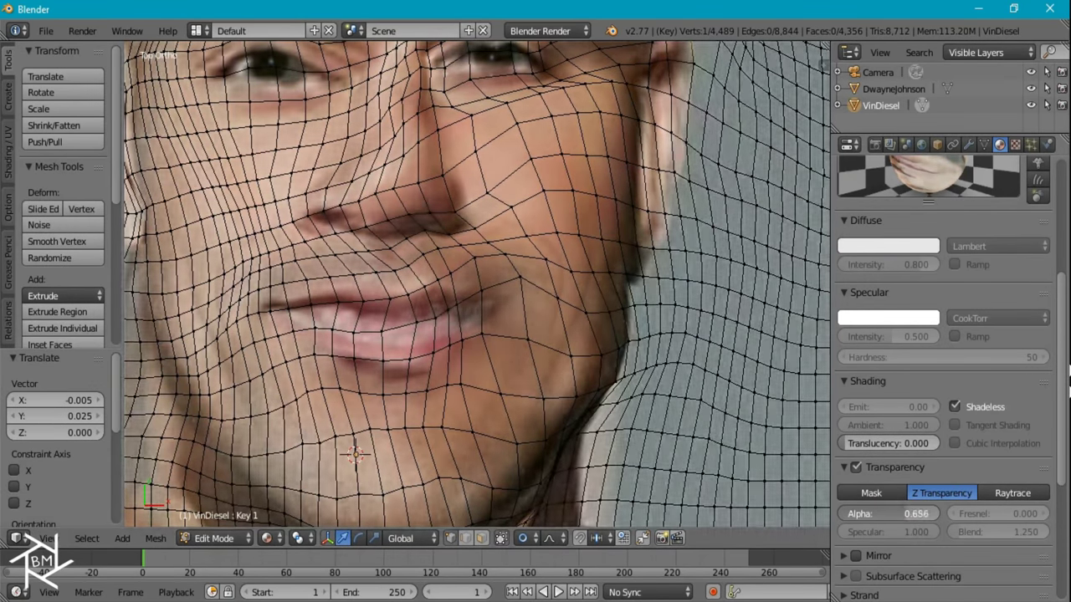
pyautogui.scroll(2, 468, 335)
pyautogui.moveTo(887, 514)
pyautogui.mouseDown()
pyautogui.moveTo(920, 514)
pyautogui.moveTo(899, 513)
pyautogui.mouseUp()
pyautogui.keyDown('shift'); pyautogui.moveTo(469, 334); pyautogui.dragTo(585, 468, button='middle'); pyautogui.keyUp('shift')
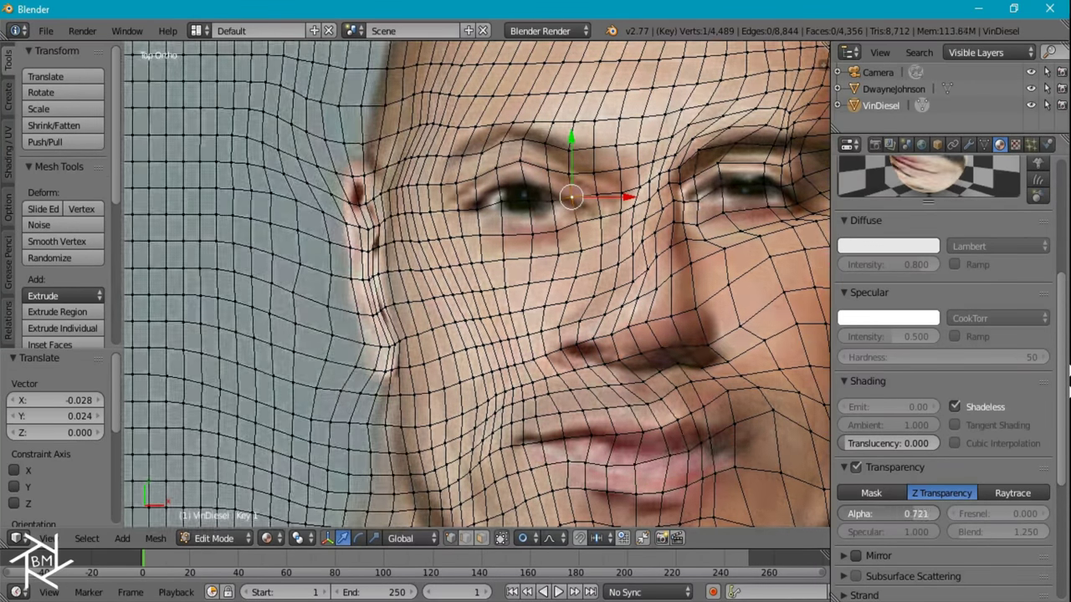
pyautogui.keyDown('shift'); pyautogui.moveTo(502, 209); pyautogui.dragTo(474, 513, button='middle'); pyautogui.keyUp('shift')
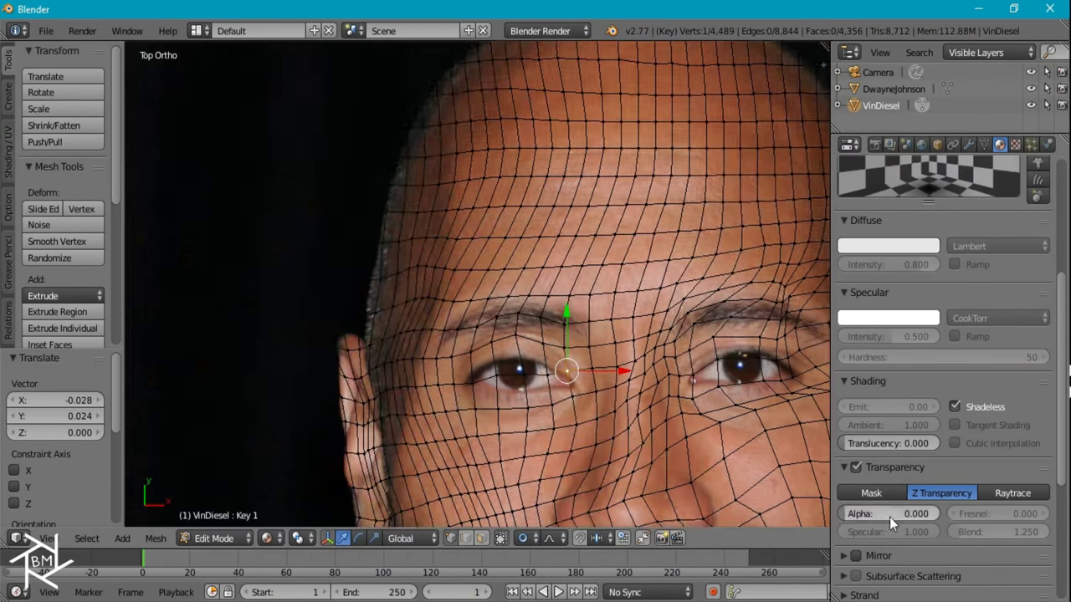
pyautogui.moveTo(889, 514); pyautogui.dragTo(870, 513)
pyautogui.scroll(-5, 730, 451)
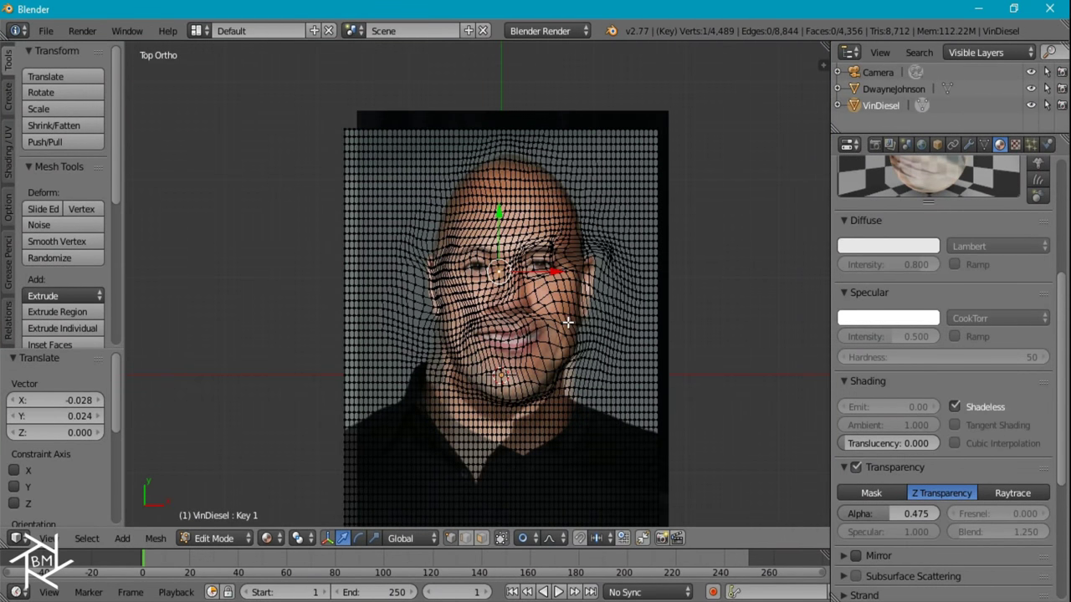
pyautogui.scroll(1, 566, 339)
# Step: Back in Object Mode, set Key 1 to 1.000 and the material alpha to 1.0
pyautogui.press('Tab')
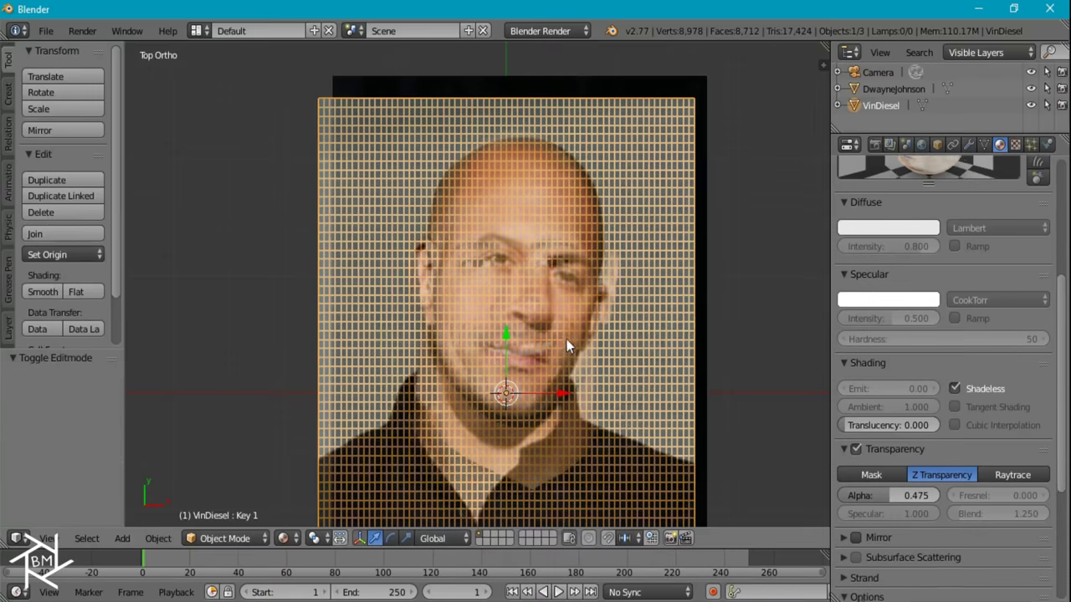
pyautogui.click(983, 145)
pyautogui.moveTo(866, 539); pyautogui.dragTo(1029, 540)
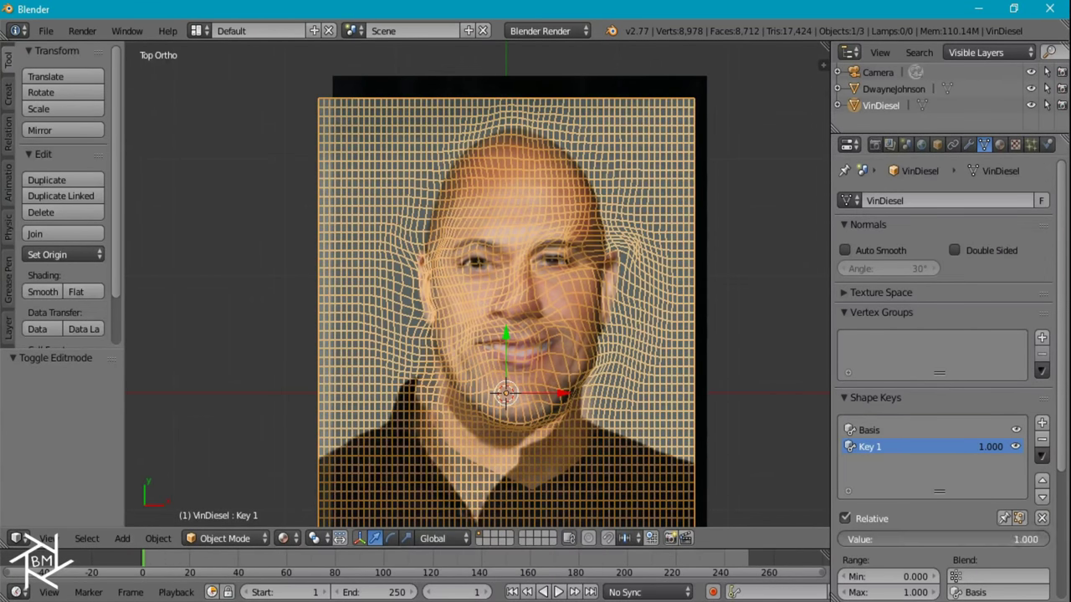
pyautogui.click(1002, 144)
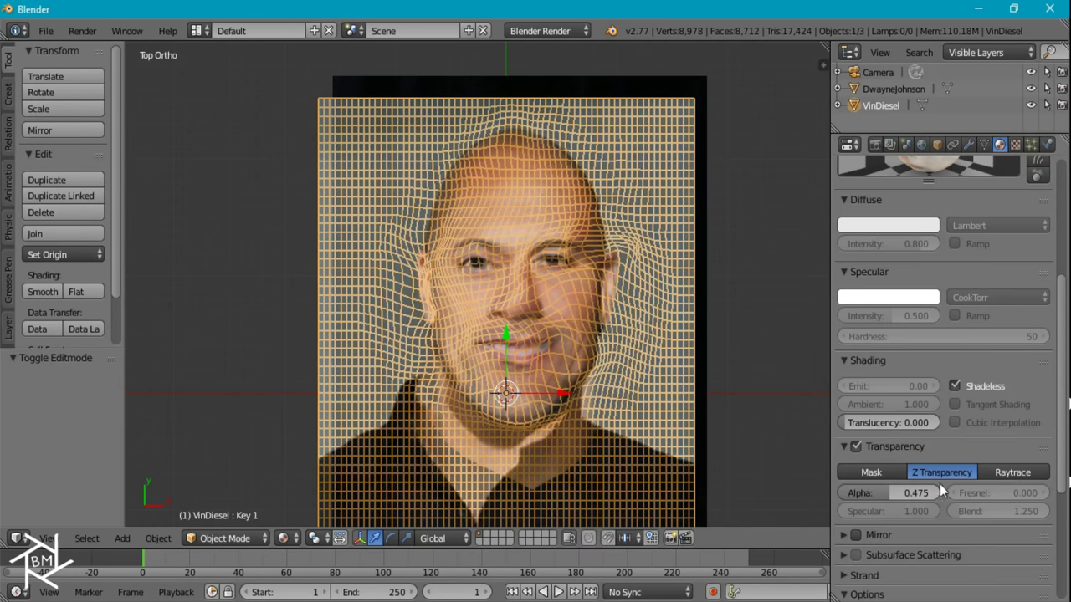
pyautogui.moveTo(888, 493); pyautogui.dragTo(951, 490)
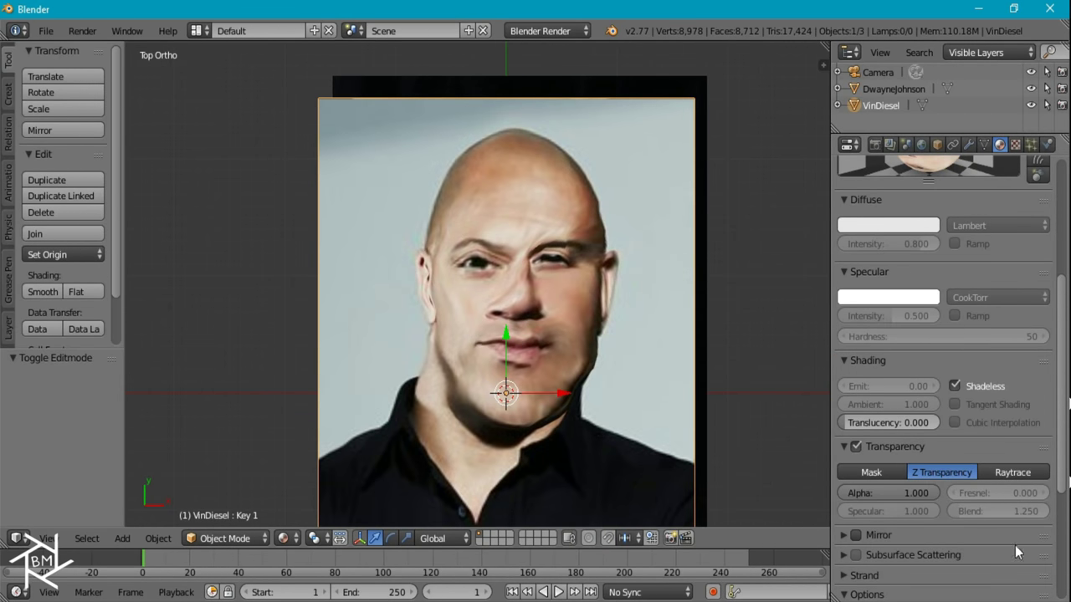
pyautogui.moveTo(951, 493)
pyautogui.mouseDown()
pyautogui.moveTo(845, 493)
pyautogui.moveTo(951, 493)
pyautogui.mouseUp()
# Step: Clear the second face plane's location with Alt+G and return to Top view
pyautogui.hotkey('alt', 'g')
pyautogui.moveTo(632, 422)
pyautogui.mouseDown(button='middle')
pyautogui.moveTo(619, 267)
pyautogui.moveTo(647, 355)
pyautogui.mouseUp(button='middle')
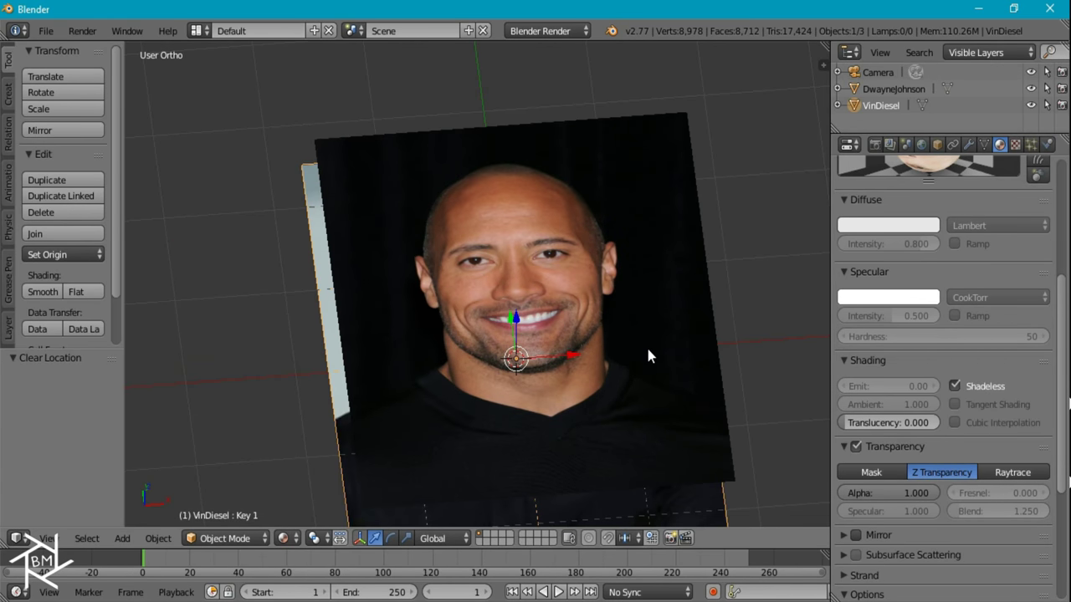
pyautogui.press('KP_7')
pyautogui.scroll(-2, 649, 355)
pyautogui.scroll(-2, 569, 365)
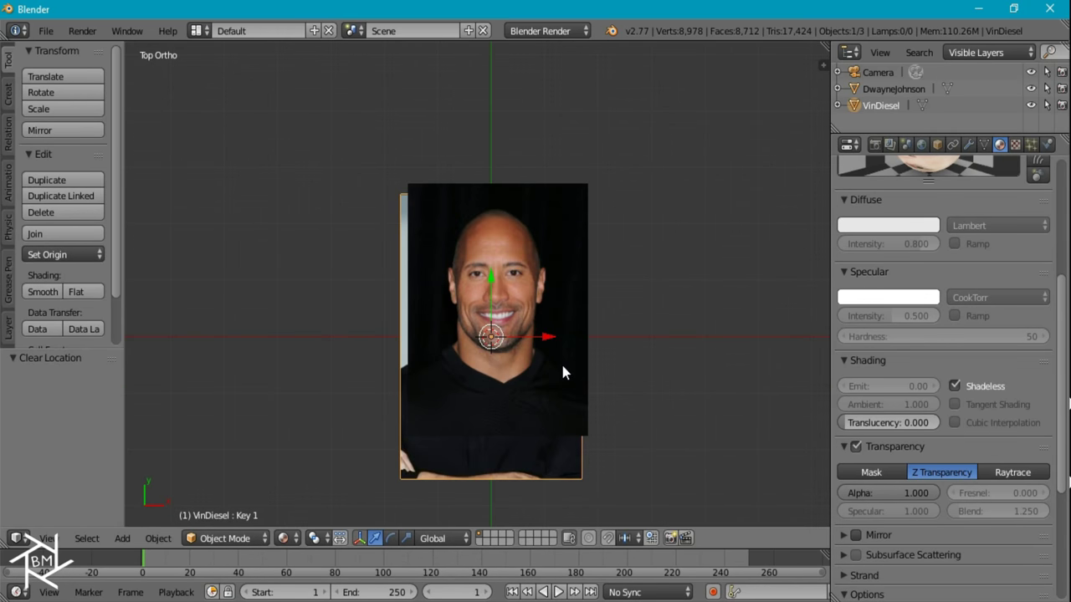
# Step: Align the camera to the current view, make it orthographic, and set scale 5.214
pyautogui.press('ctrl+alt+KP_0')
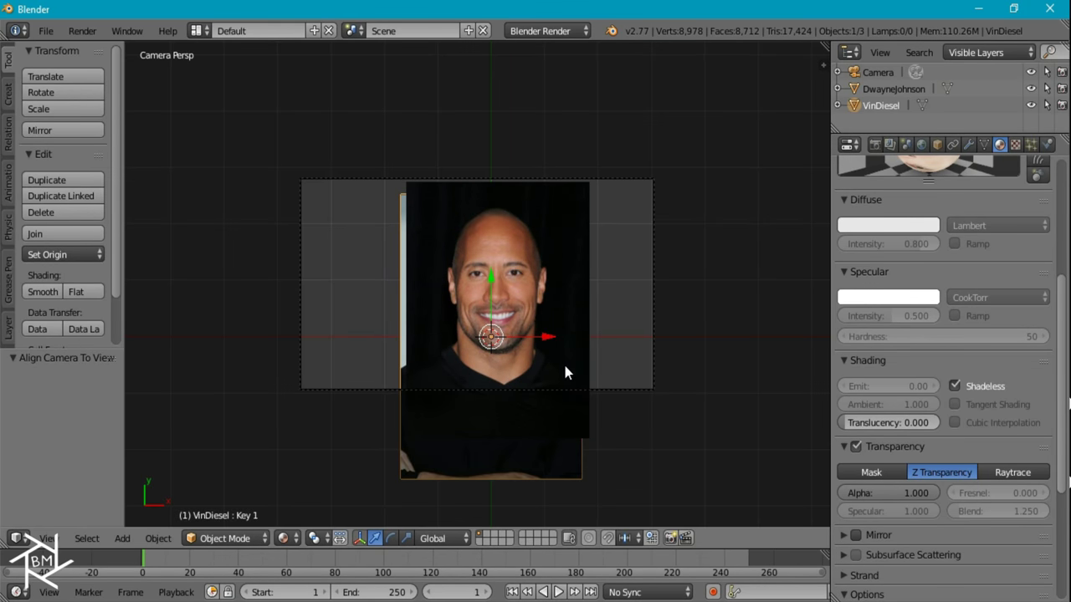
pyautogui.rightClick(609, 391)
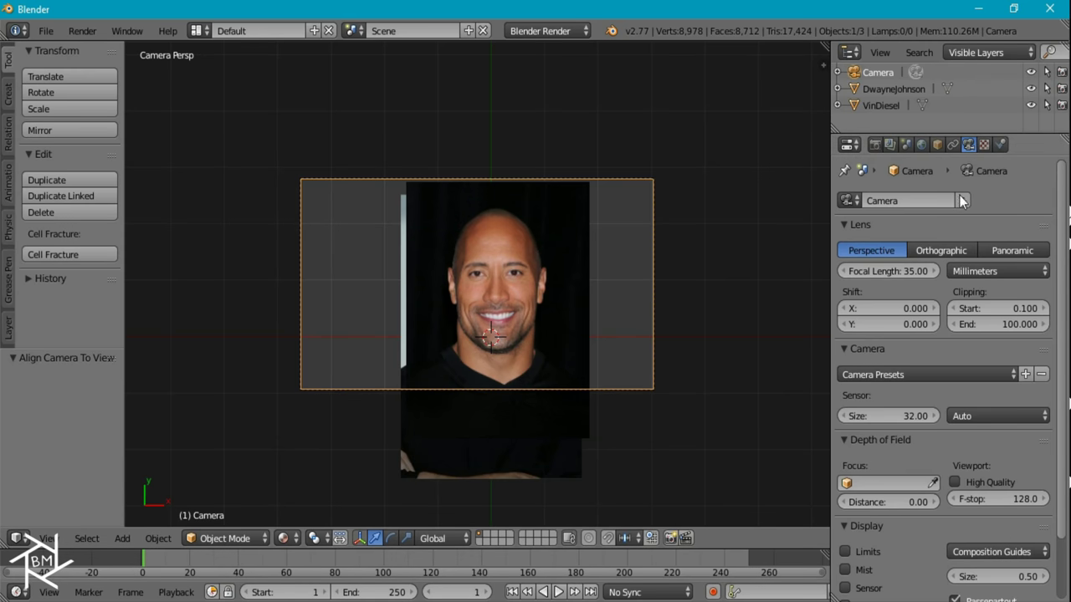
pyautogui.click(937, 250)
pyautogui.moveTo(942, 271); pyautogui.dragTo(887, 271)
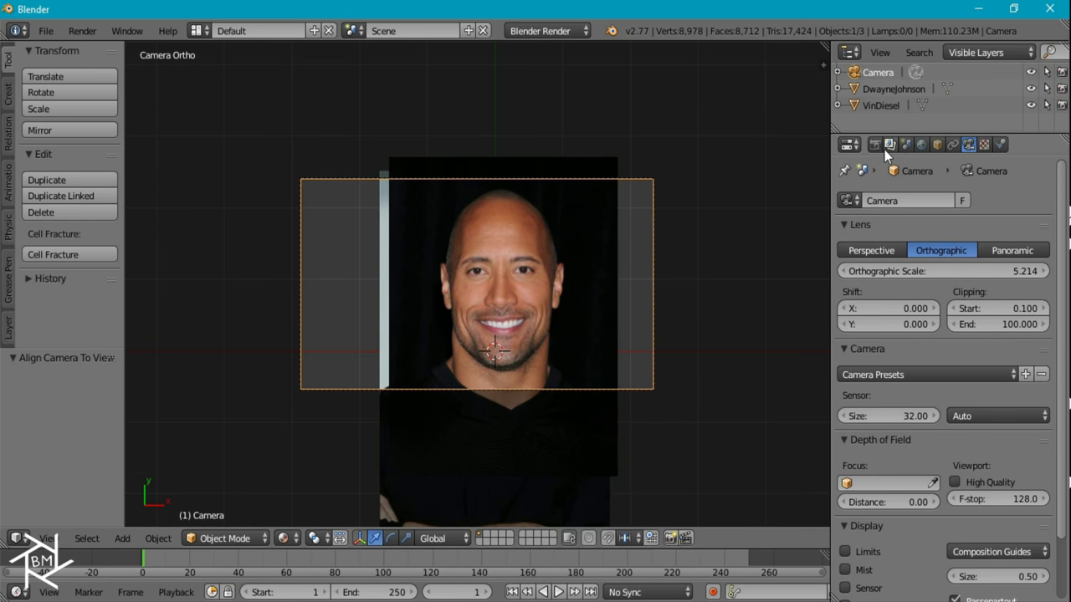
# Step: Set the render resolution to 1080×1920 portrait
pyautogui.click(875, 144)
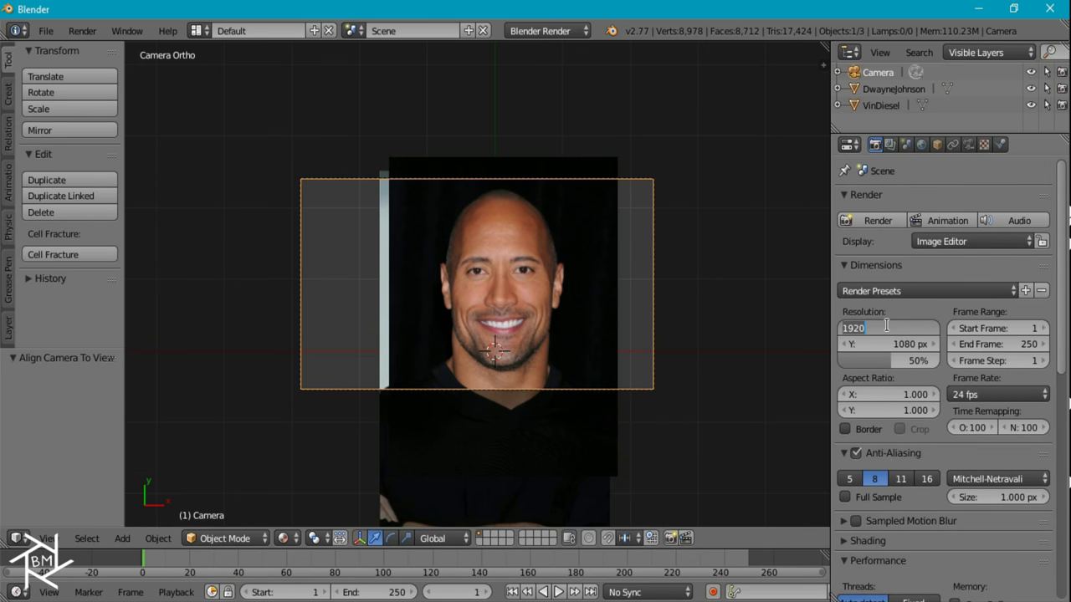
pyautogui.write('80')
pyautogui.press('Tab')
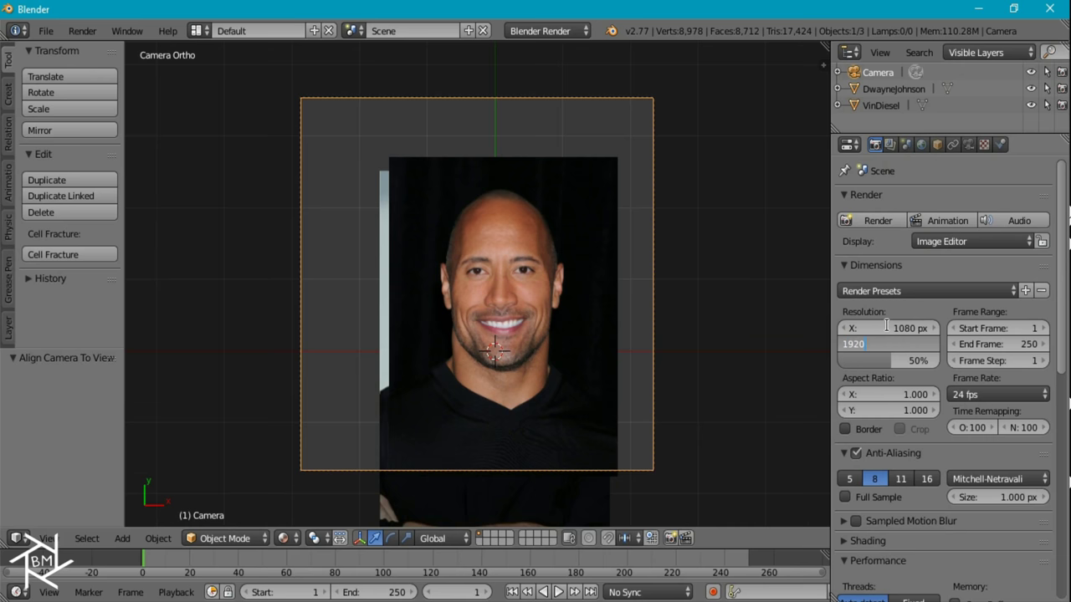
pyautogui.press('Return')
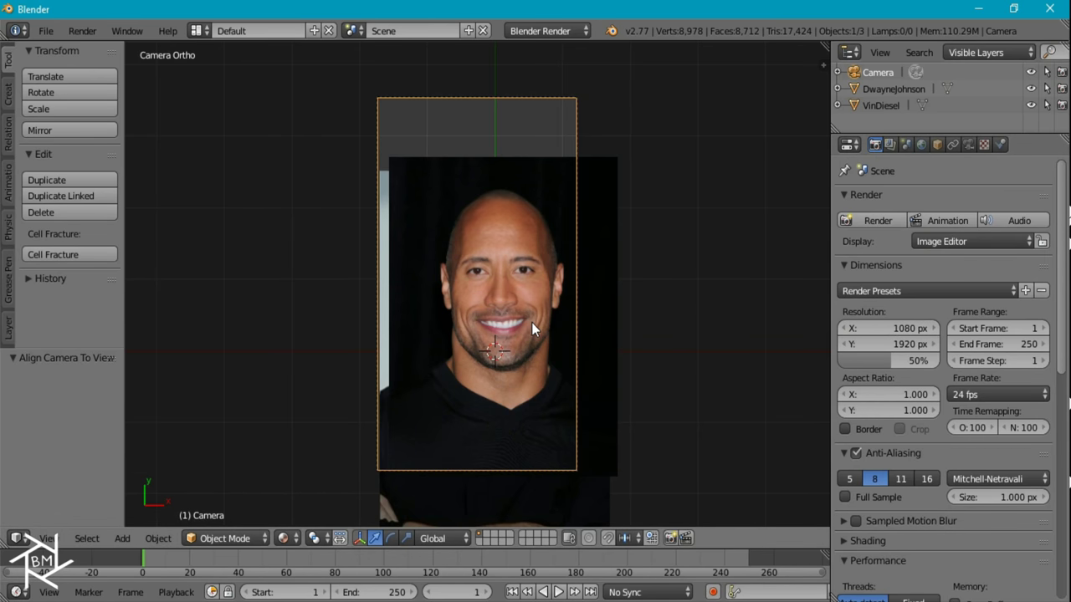
# Step: Move the camera over the face along Y and X and reduce the orthographic scale to 3.714
pyautogui.press('g')
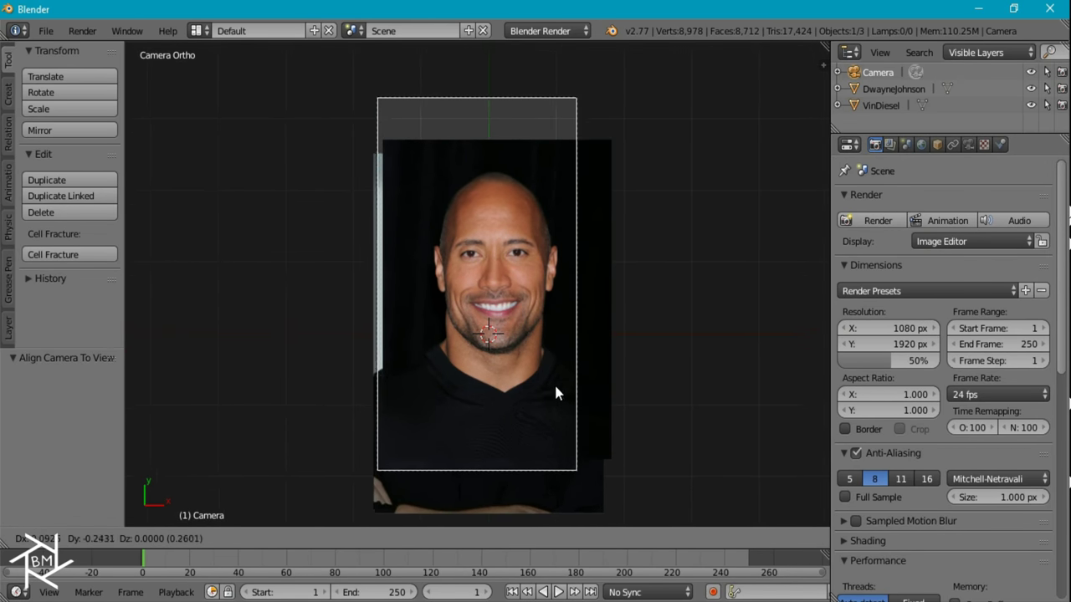
pyautogui.click(568, 423)
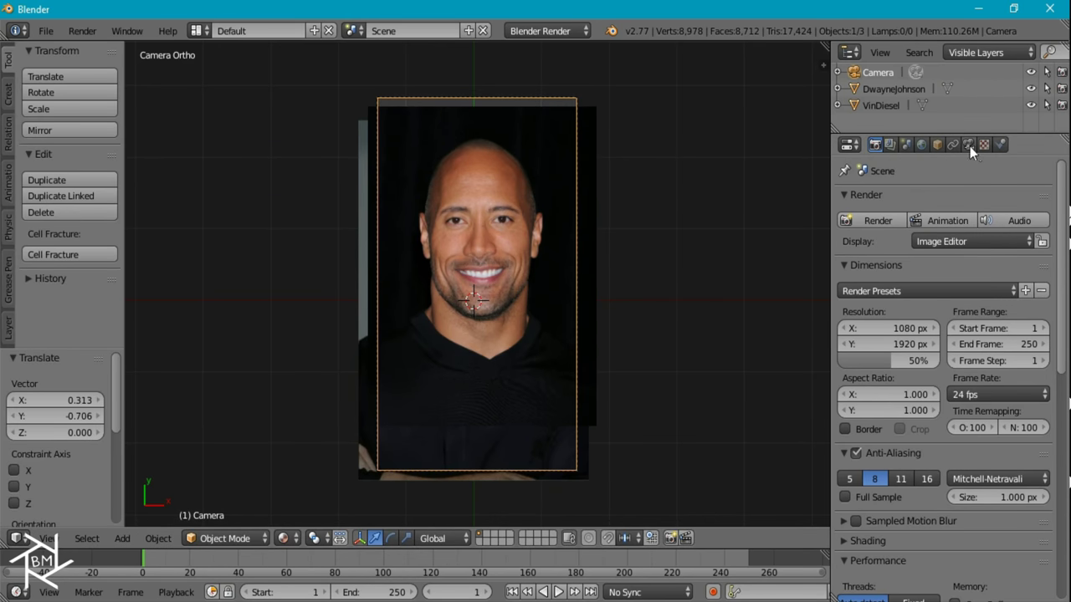
pyautogui.click(969, 145)
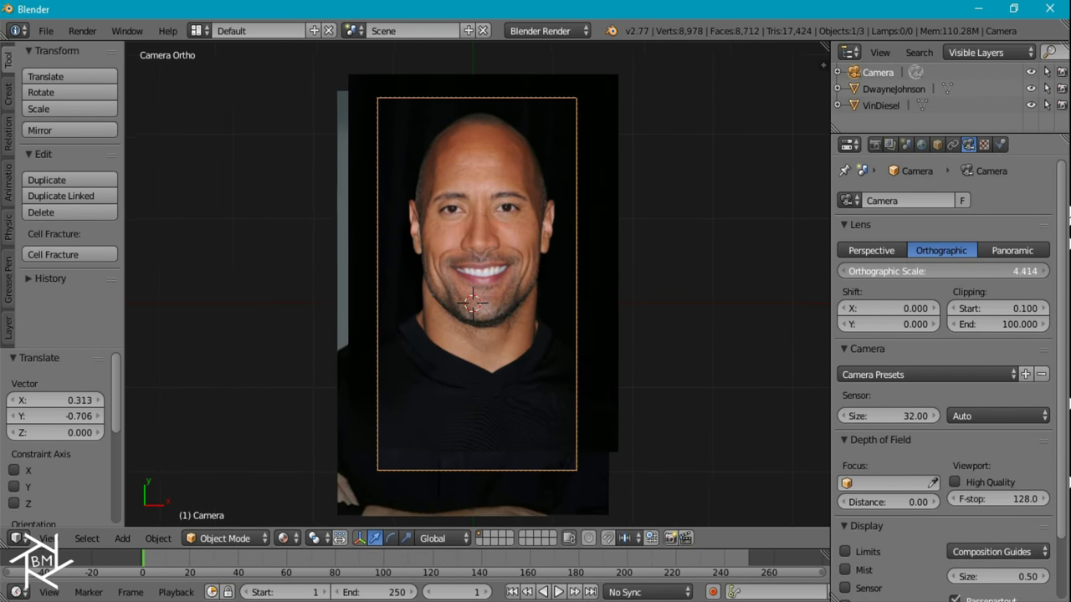
pyautogui.moveTo(909, 271); pyautogui.dragTo(870, 271)
pyautogui.press('g')
pyautogui.press('y')
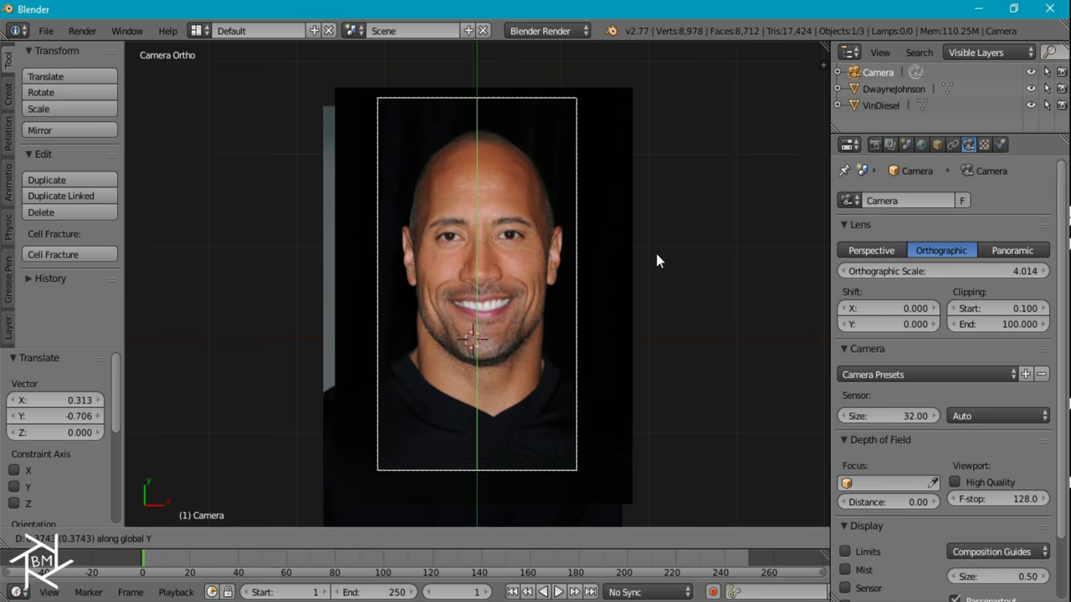
pyautogui.click(632, 298)
pyautogui.press('g')
pyautogui.press('x')
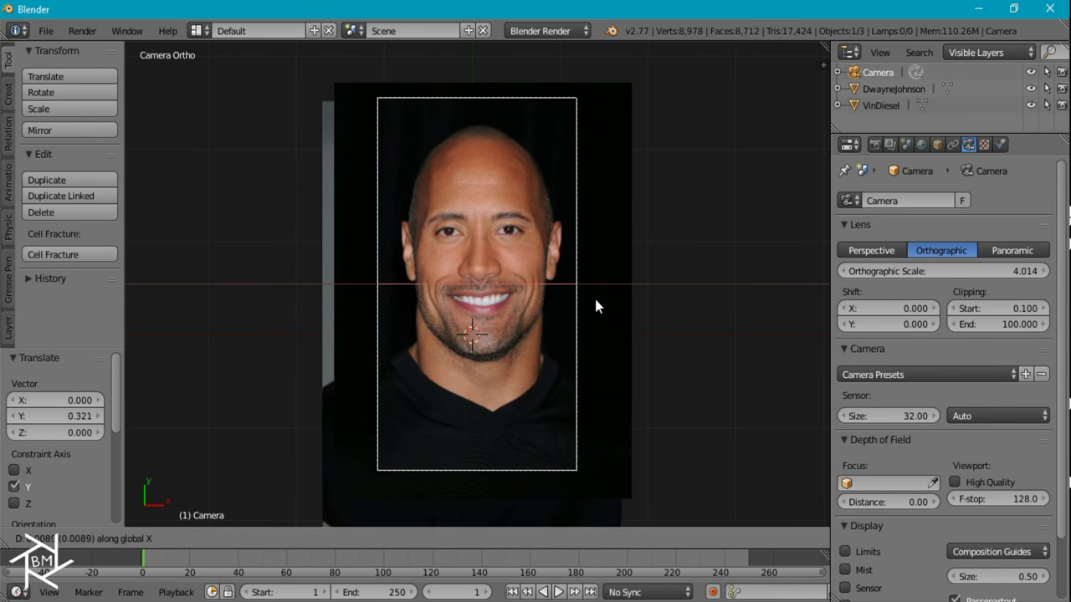
pyautogui.click(598, 306)
pyautogui.moveTo(908, 271); pyautogui.dragTo(883, 271)
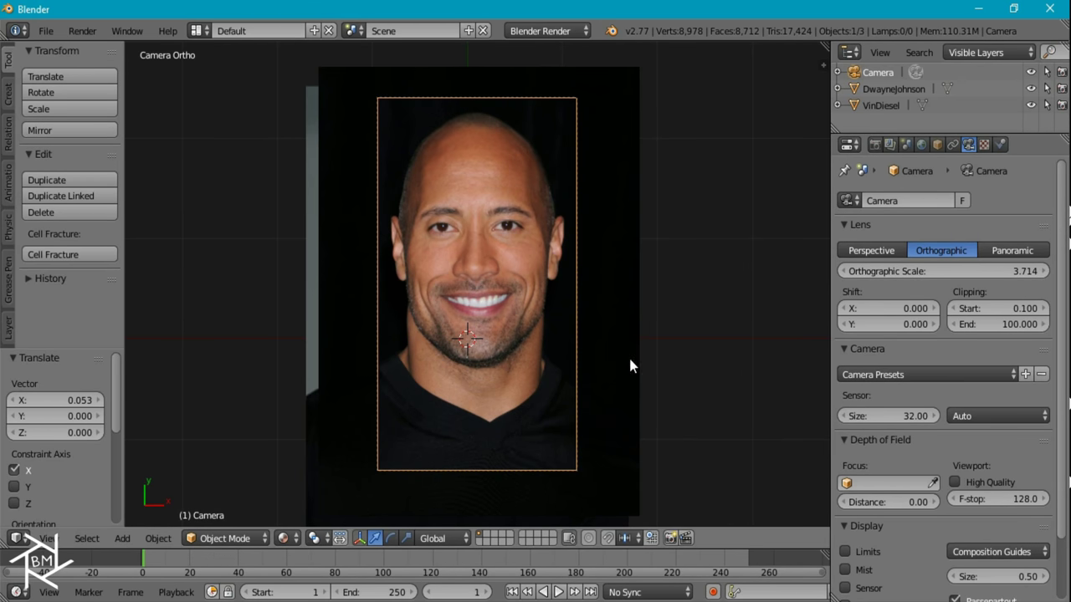
pyautogui.rightClick(611, 404)
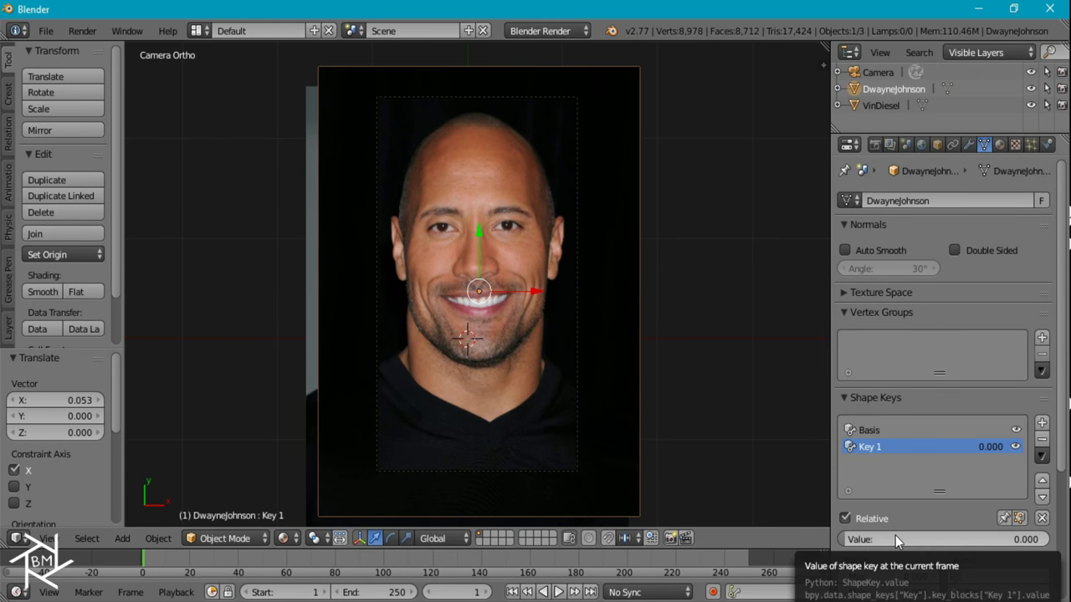
# Step: Keyframe both face planes' Key 1 value and material alpha at frame 1
pyautogui.press('i')
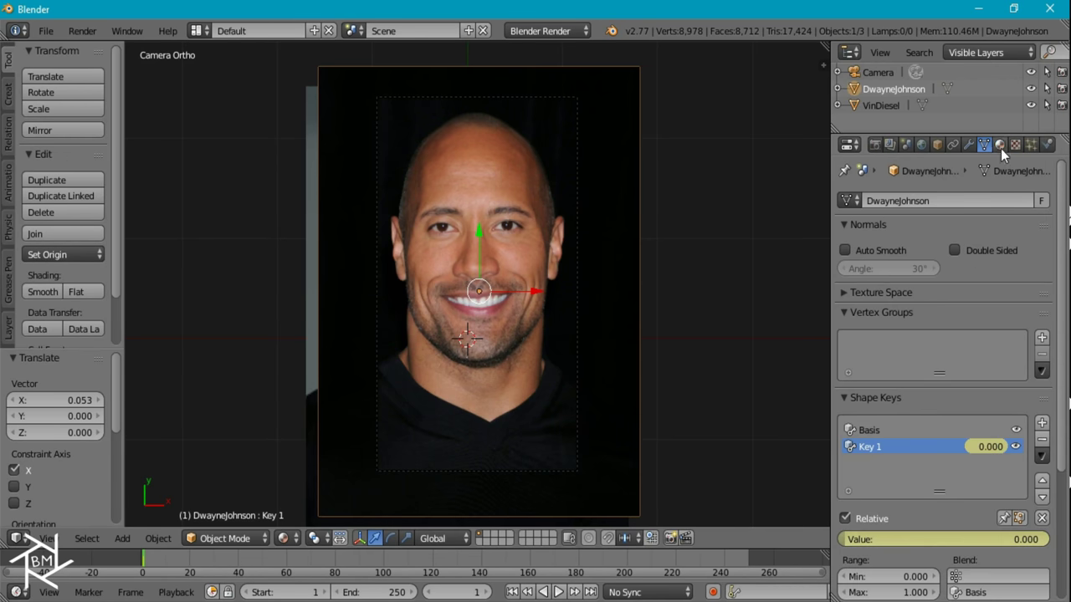
pyautogui.click(999, 145)
pyautogui.press('i')
pyautogui.rightClick(309, 201)
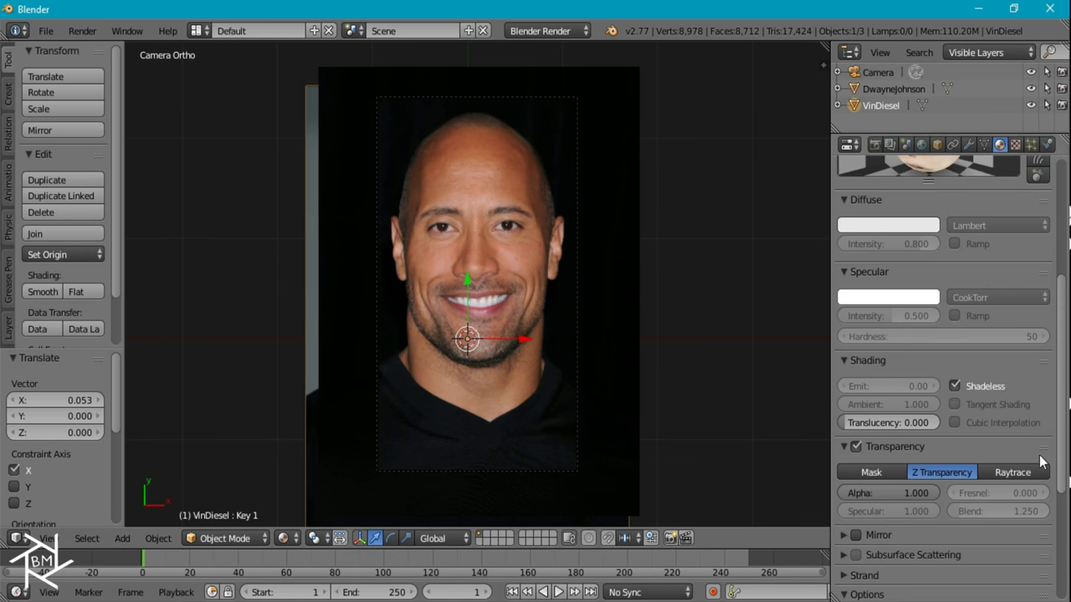
pyautogui.press('i')
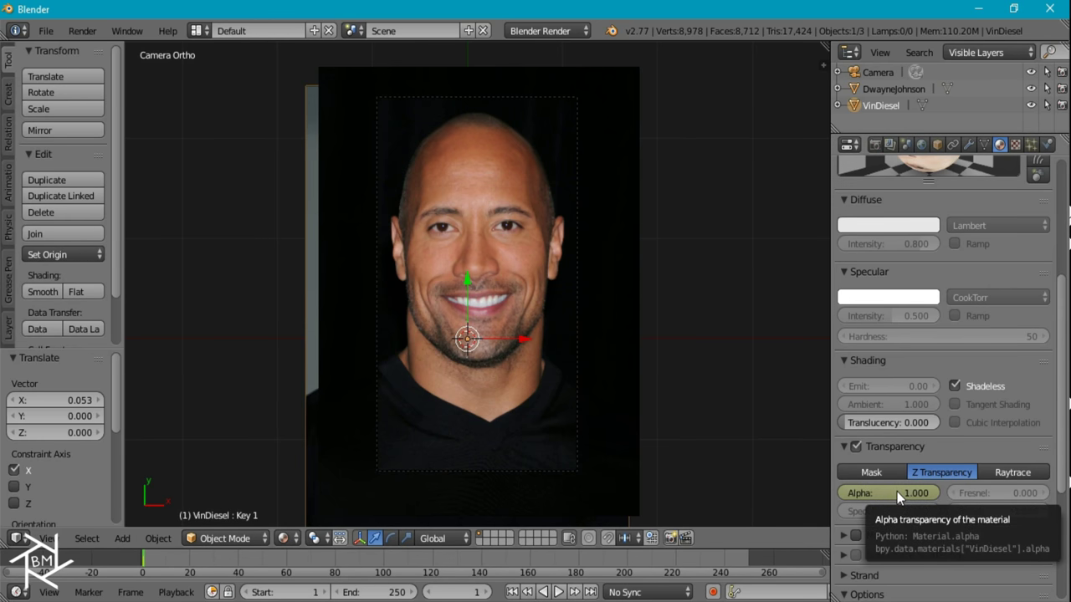
pyautogui.click(983, 145)
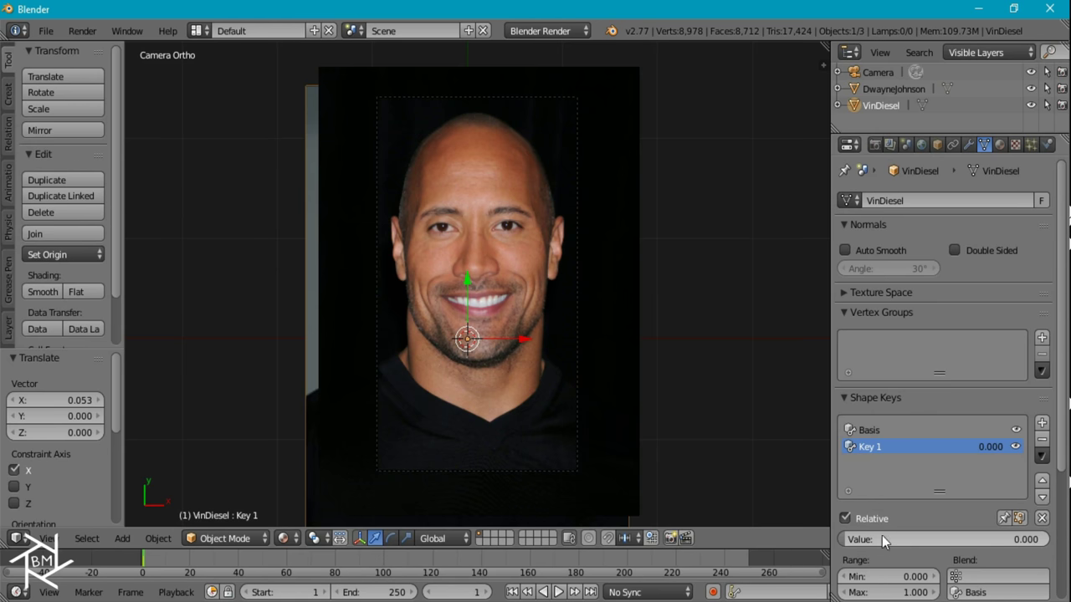
pyautogui.press('i')
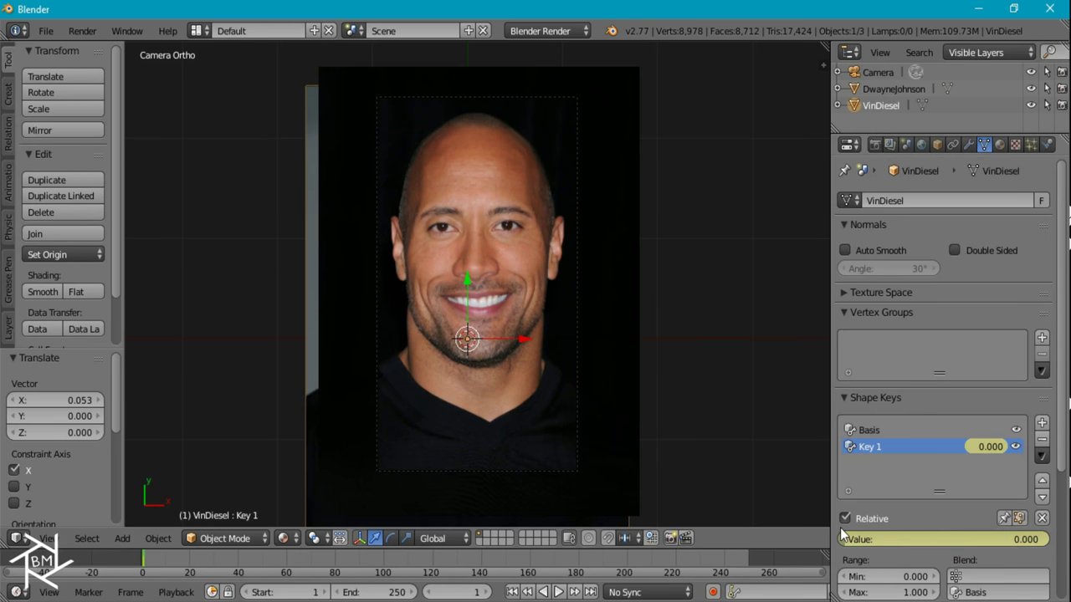
# Step: At frame 24, keyframe both planes' Key 1 value and material alpha again
pyautogui.click(471, 592)
pyautogui.write('24')
pyautogui.press('Return')
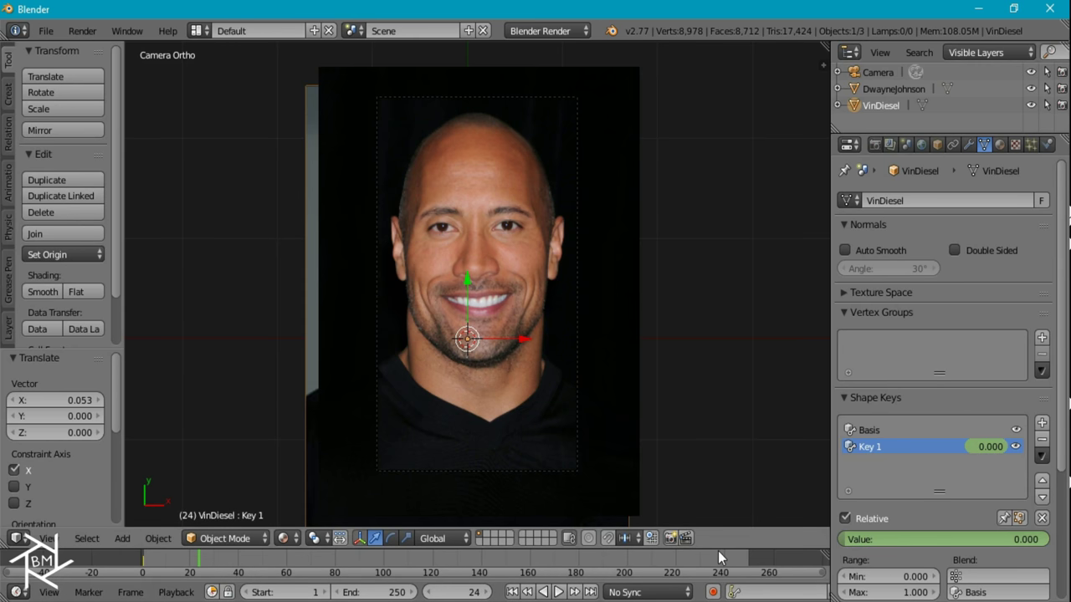
pyautogui.press('i')
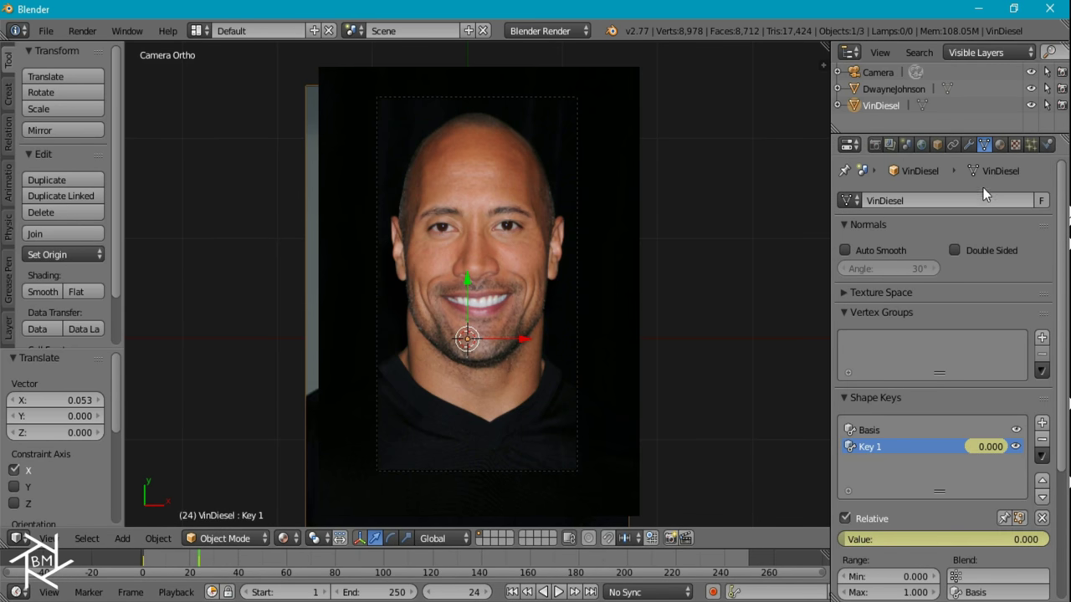
pyautogui.click(998, 147)
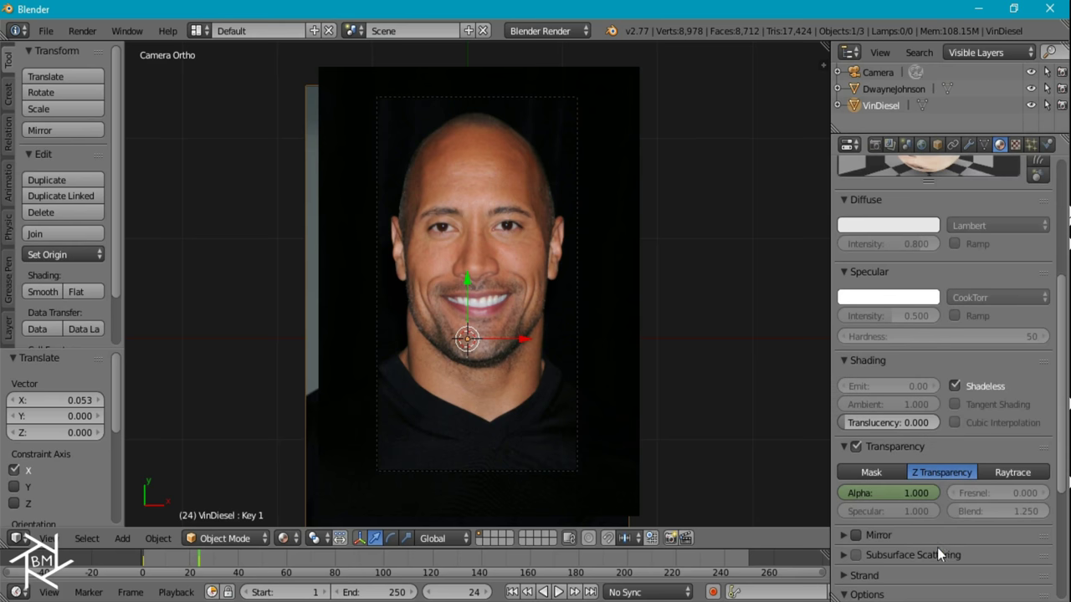
pyautogui.rightClick(599, 367)
pyautogui.press('i')
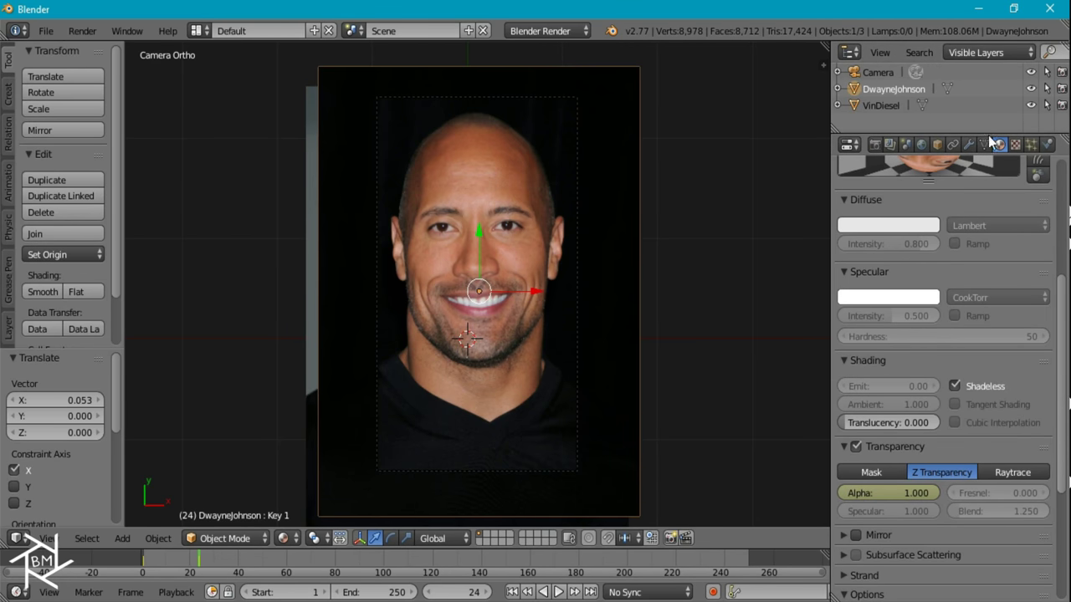
pyautogui.click(984, 145)
pyautogui.press('i')
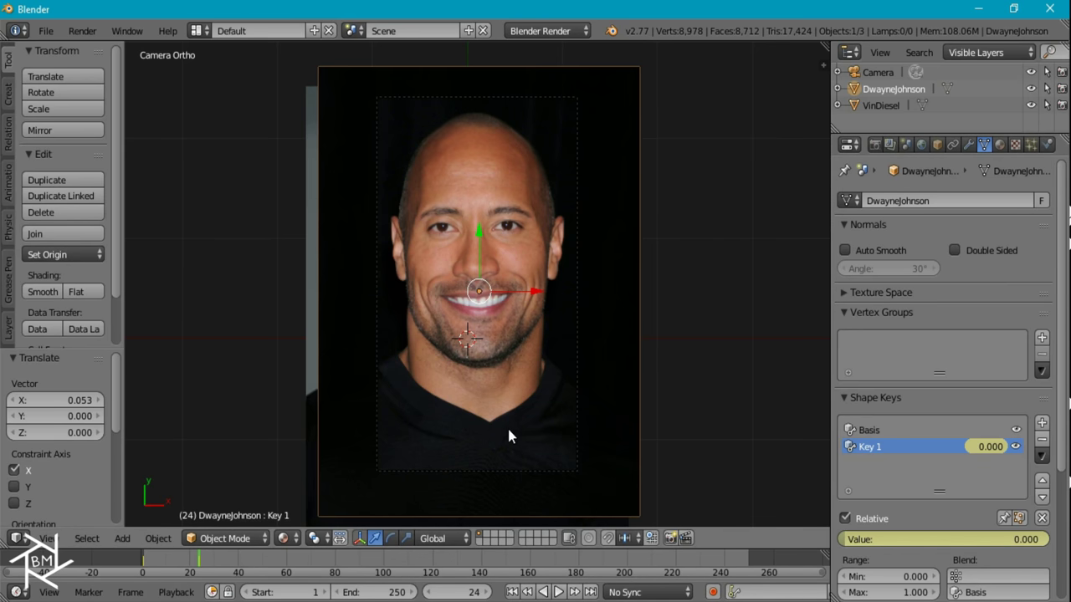
# Step: At frame 72, keyframe DwayneJohnson's Key 1 at 1.000 and alpha at 0
pyautogui.click(467, 592)
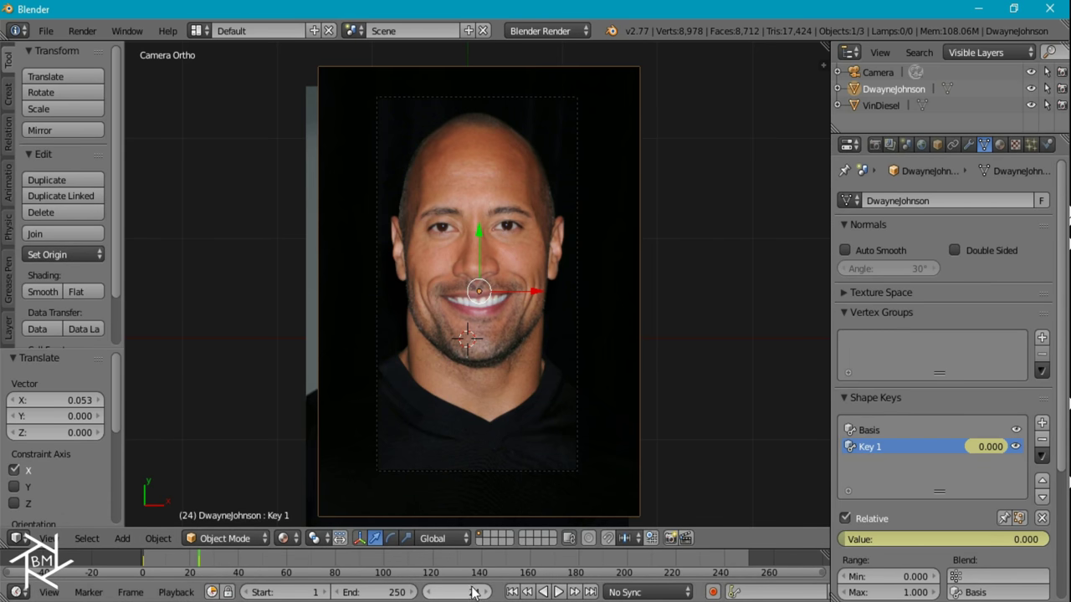
pyautogui.write('72')
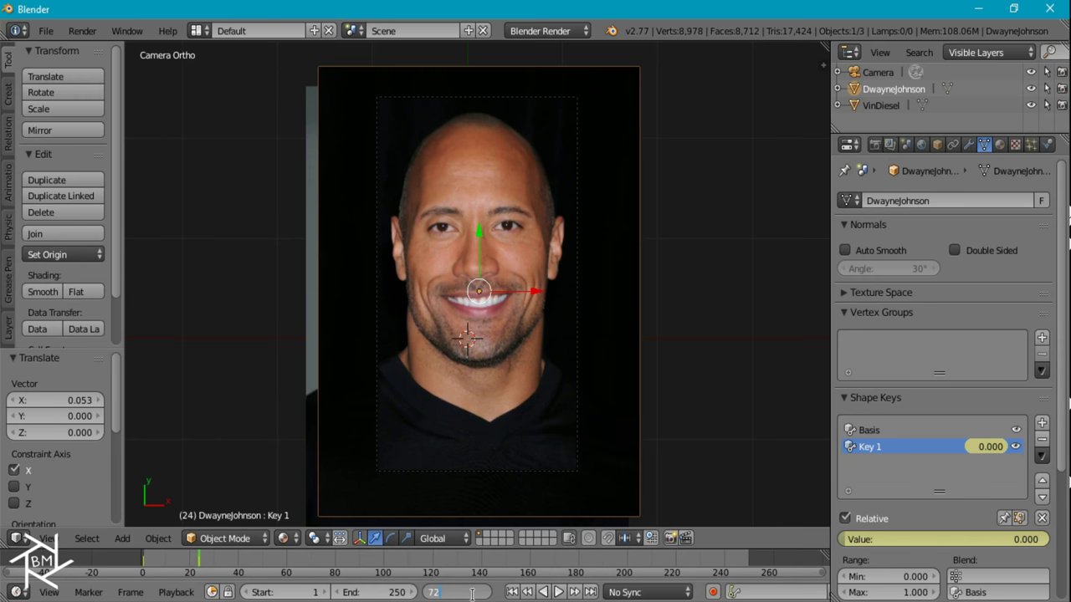
pyautogui.press('Return')
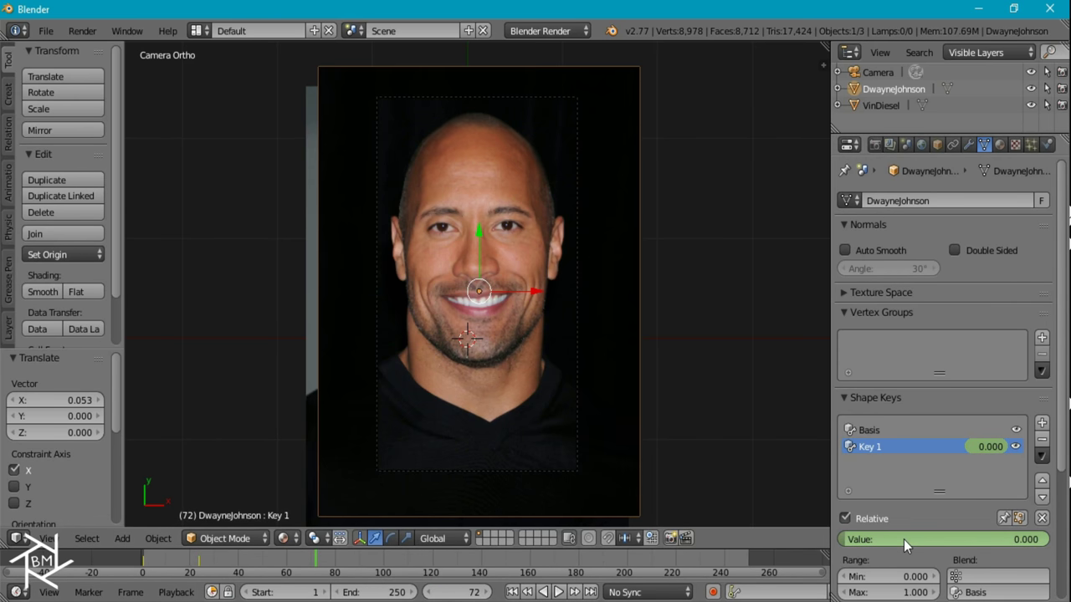
pyautogui.moveTo(880, 542); pyautogui.dragTo(1012, 539)
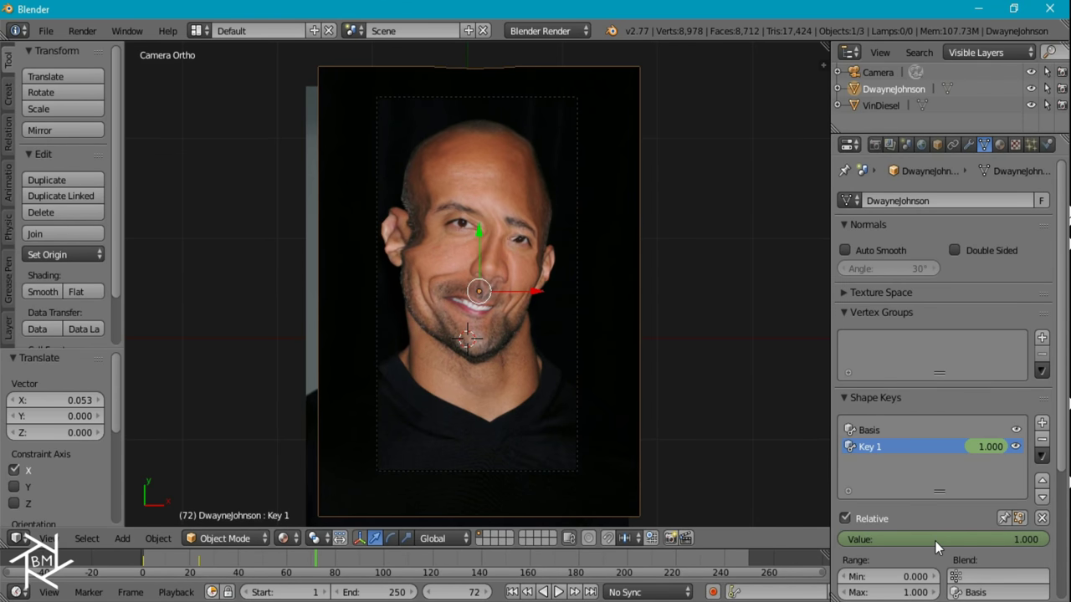
pyautogui.press('i')
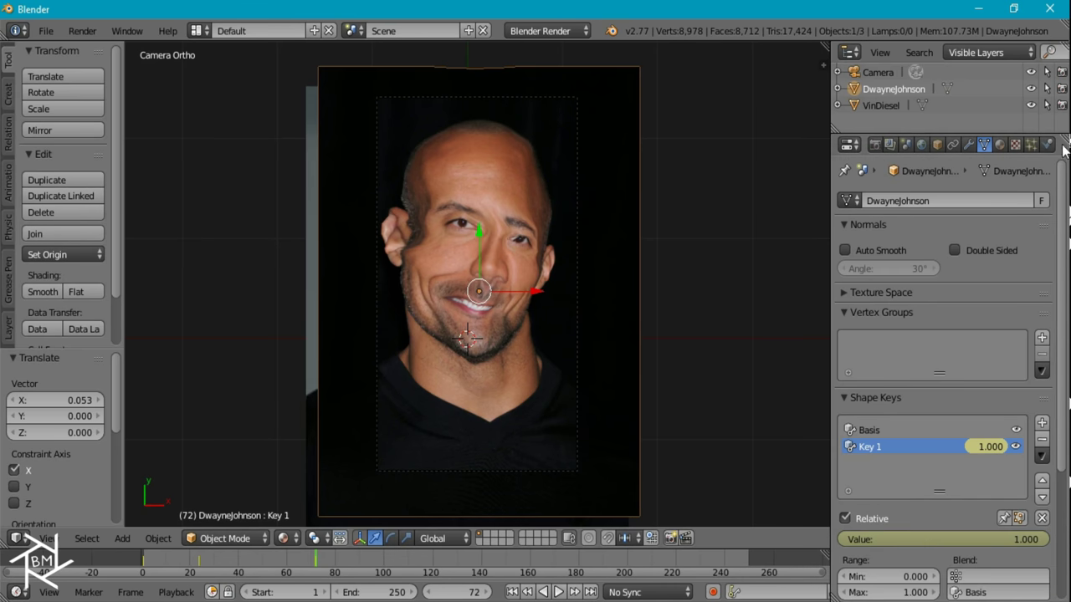
pyautogui.click(999, 145)
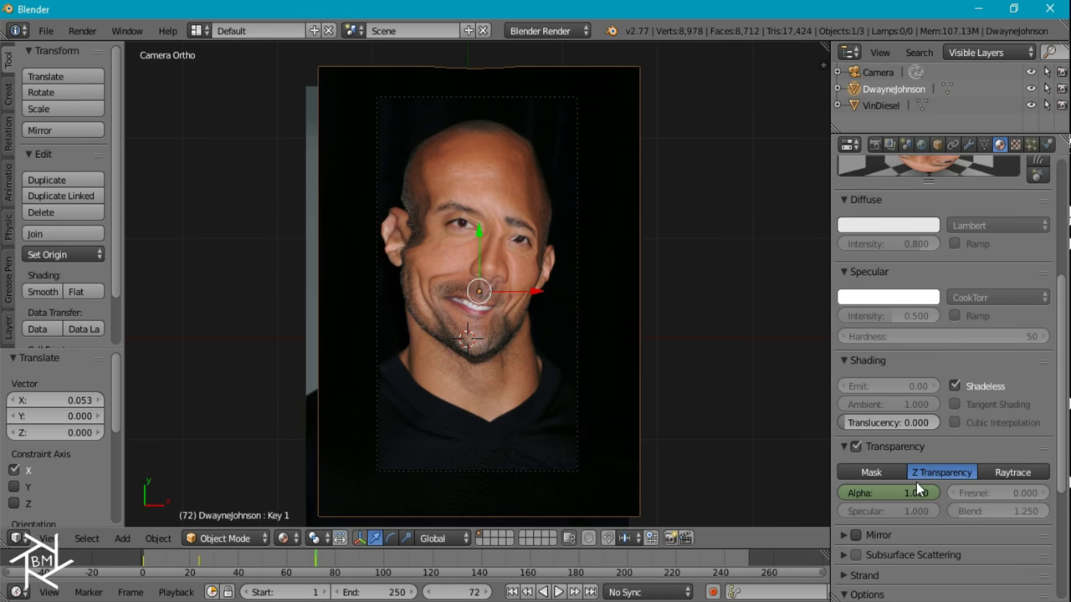
pyautogui.moveTo(928, 493); pyautogui.dragTo(844, 492)
pyautogui.press('i')
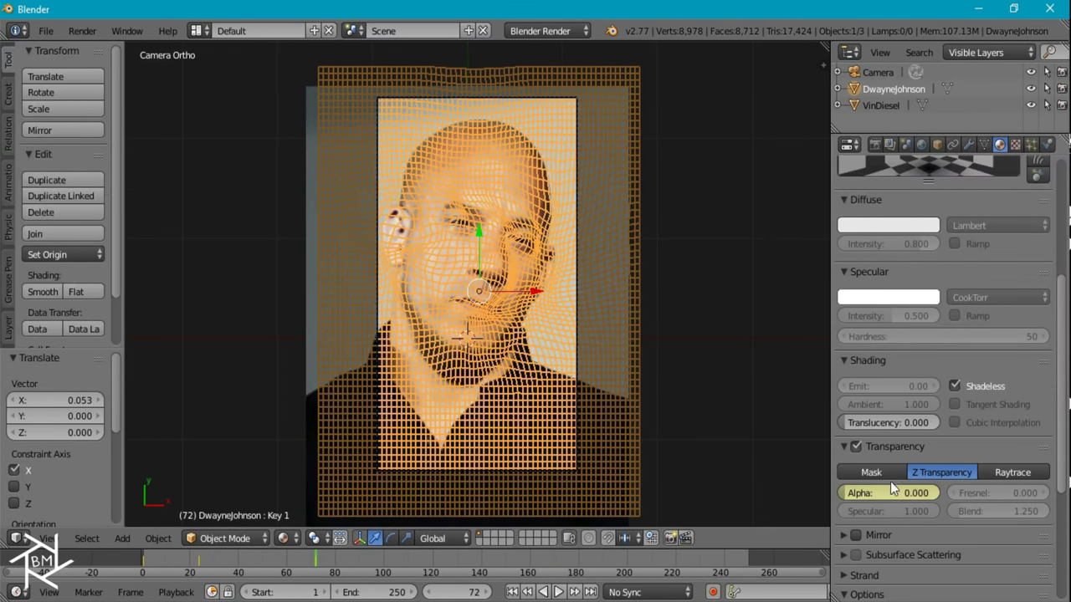
# Step: Keyframe VinDiesel's alpha at 1.000 and Key 1 at 0.000, then return to frame 1
pyautogui.rightClick(603, 126)
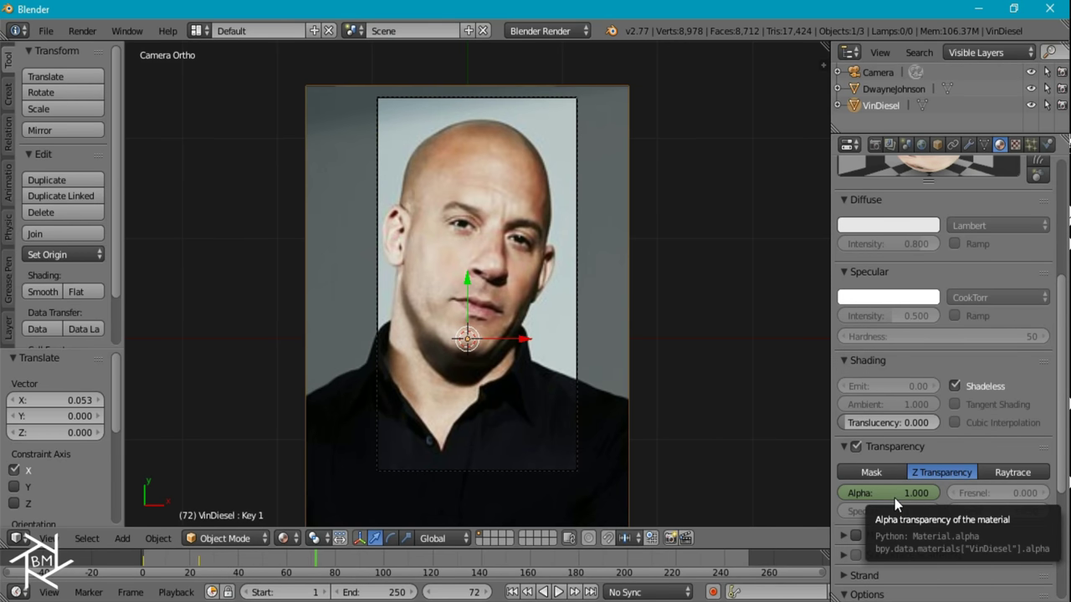
pyautogui.press('i')
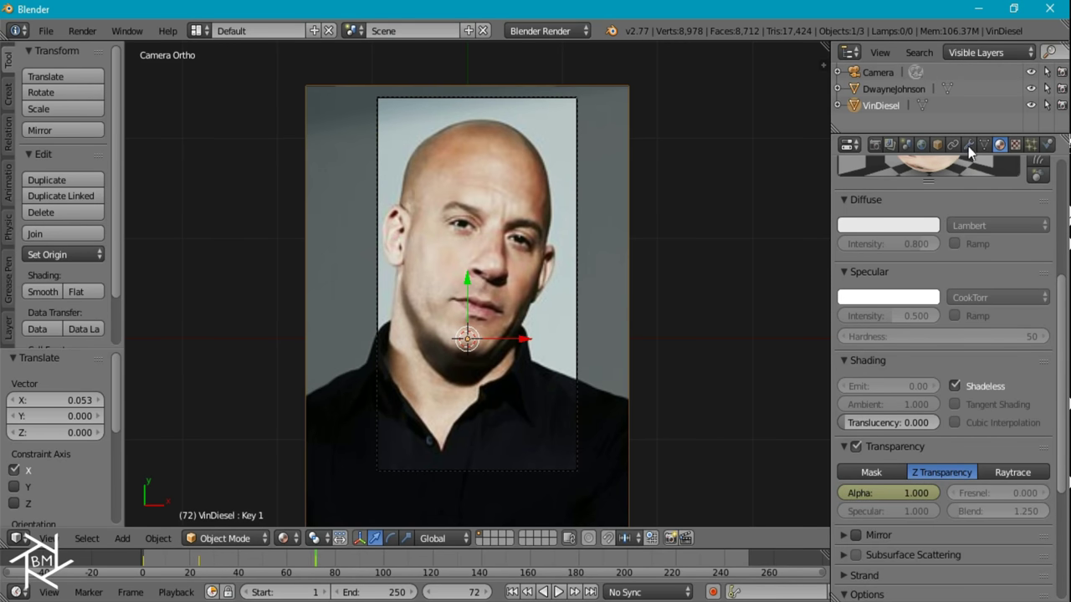
pyautogui.click(983, 145)
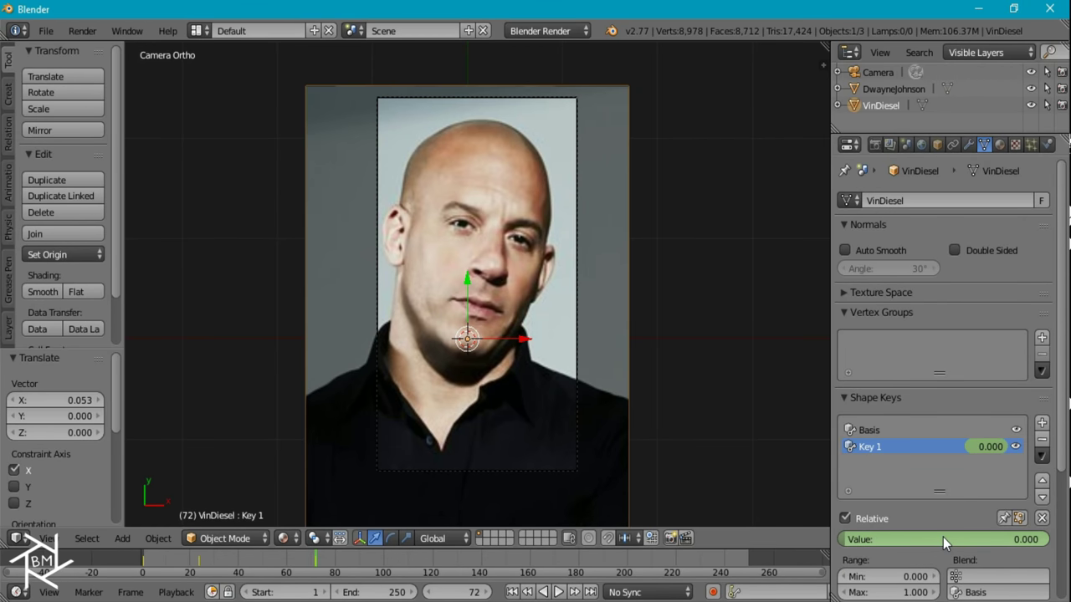
pyautogui.press('i')
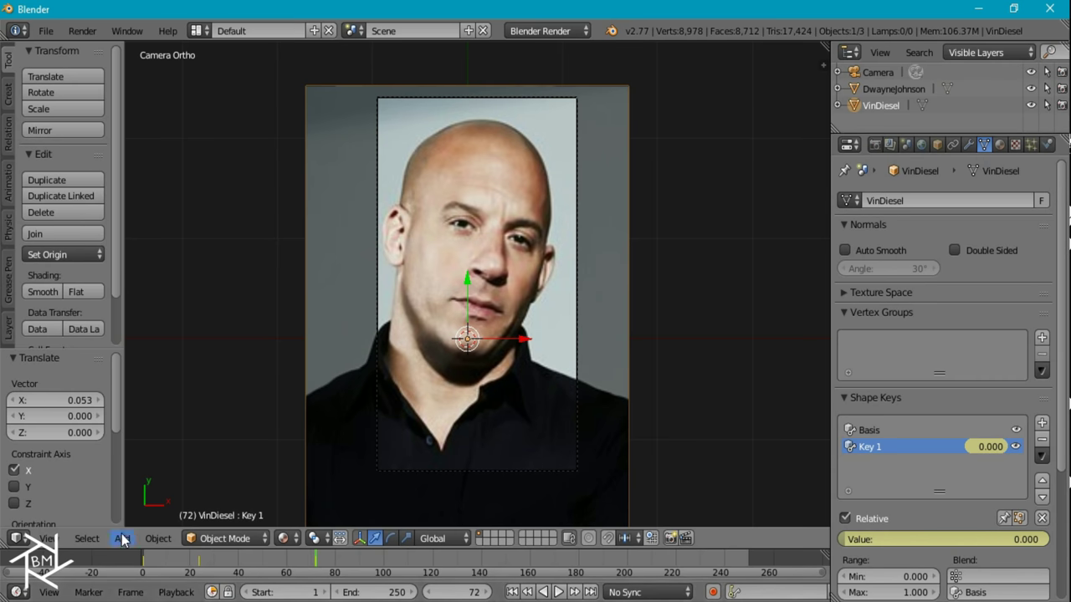
pyautogui.click(142, 559)
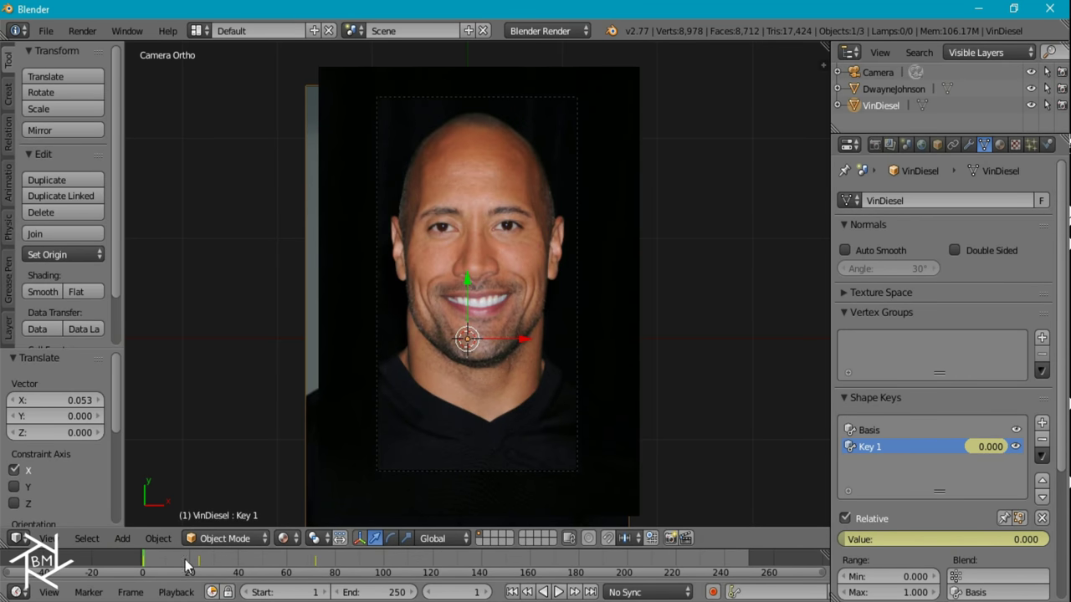
# Step: Set VinDiesel's Key 1 value to 1.000 at frame 24
pyautogui.moveTo(920, 539); pyautogui.dragTo(972, 538)
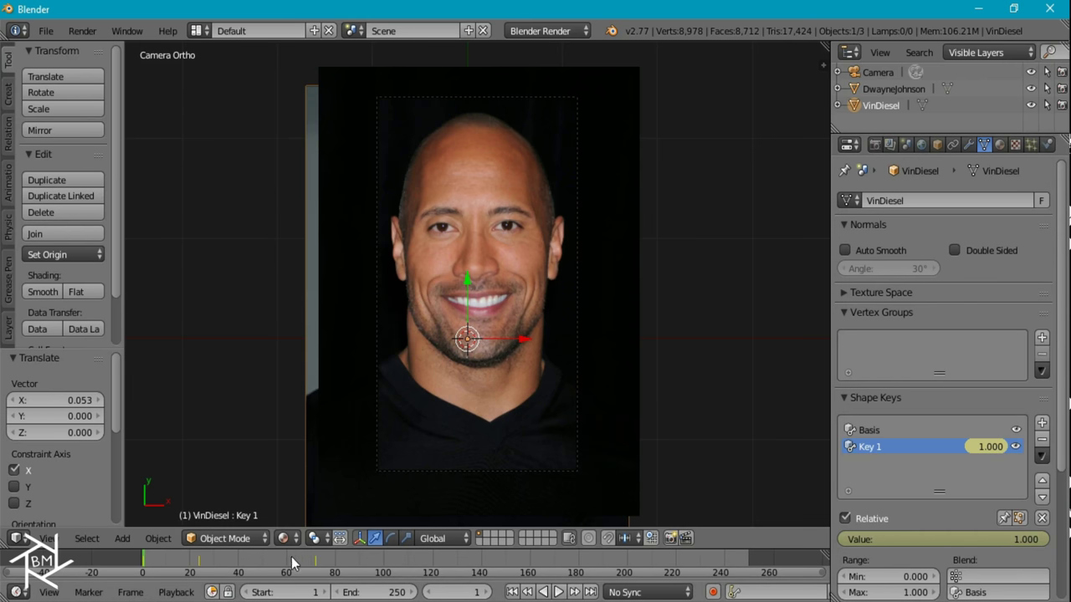
pyautogui.click(199, 561)
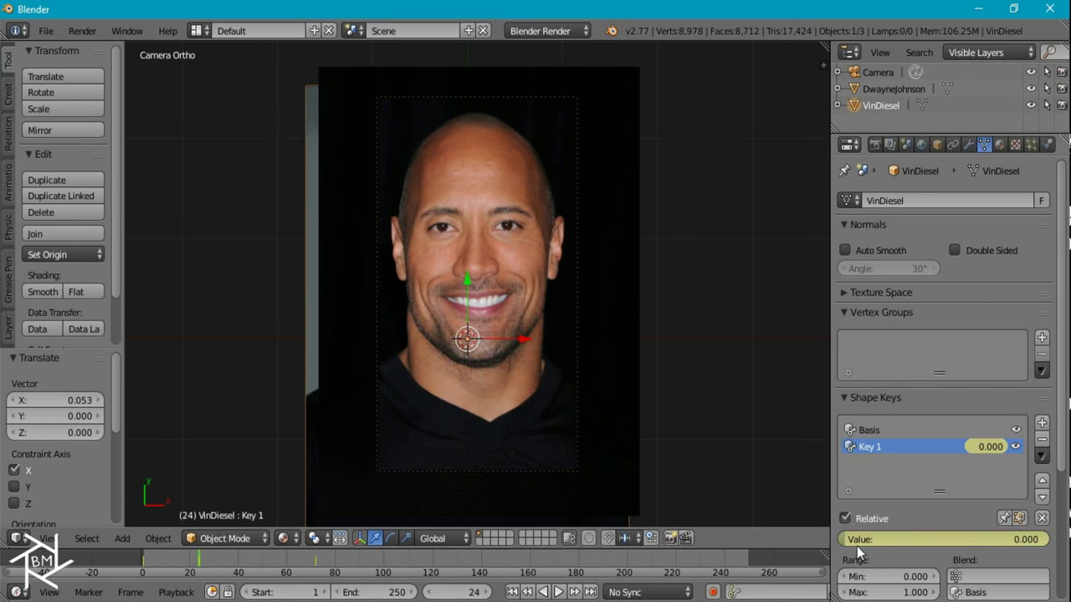
pyautogui.moveTo(858, 544); pyautogui.dragTo(1028, 542)
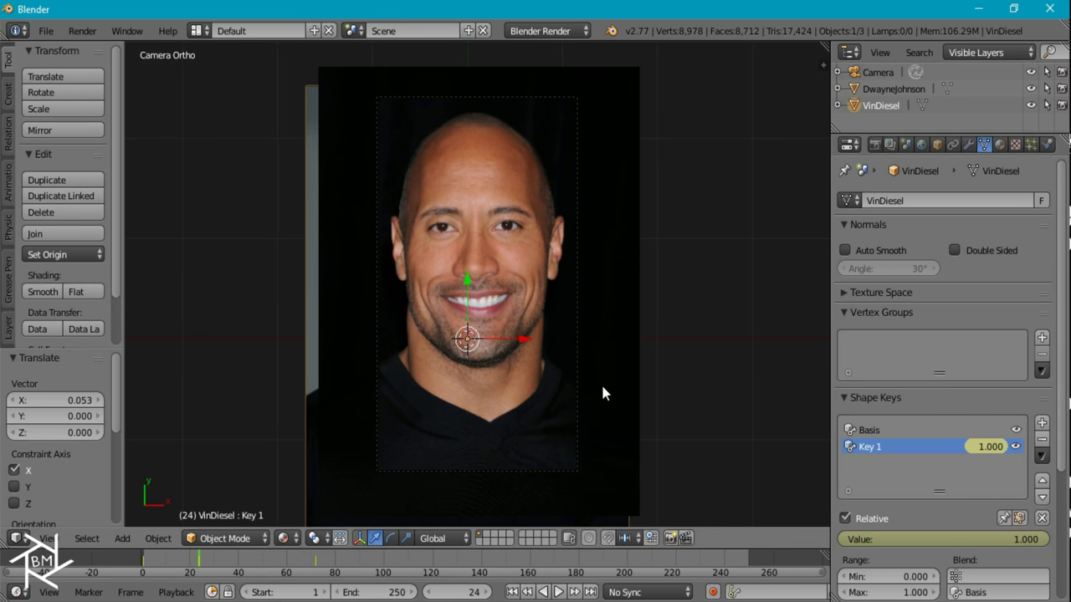
# Step: Hide the DwayneJohnson plane and preview the morph playback
pyautogui.rightClick(502, 297)
pyautogui.press('h')
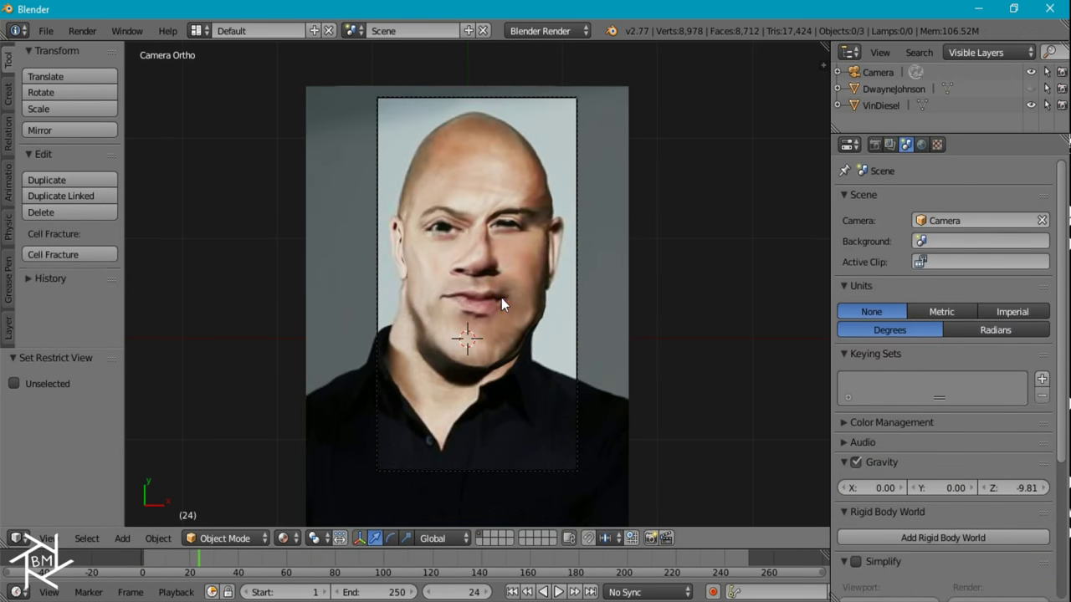
pyautogui.click(159, 565)
pyautogui.hotkey('alt', 'a')
pyautogui.moveTo(159, 565); pyautogui.dragTo(334, 577)
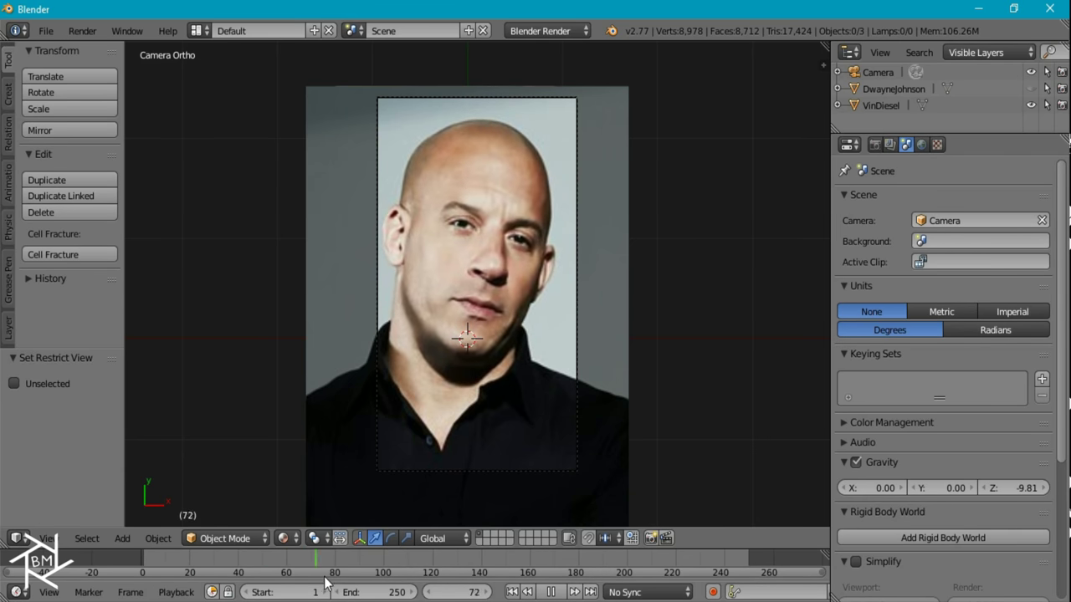
pyautogui.hotkey('alt', 'a')
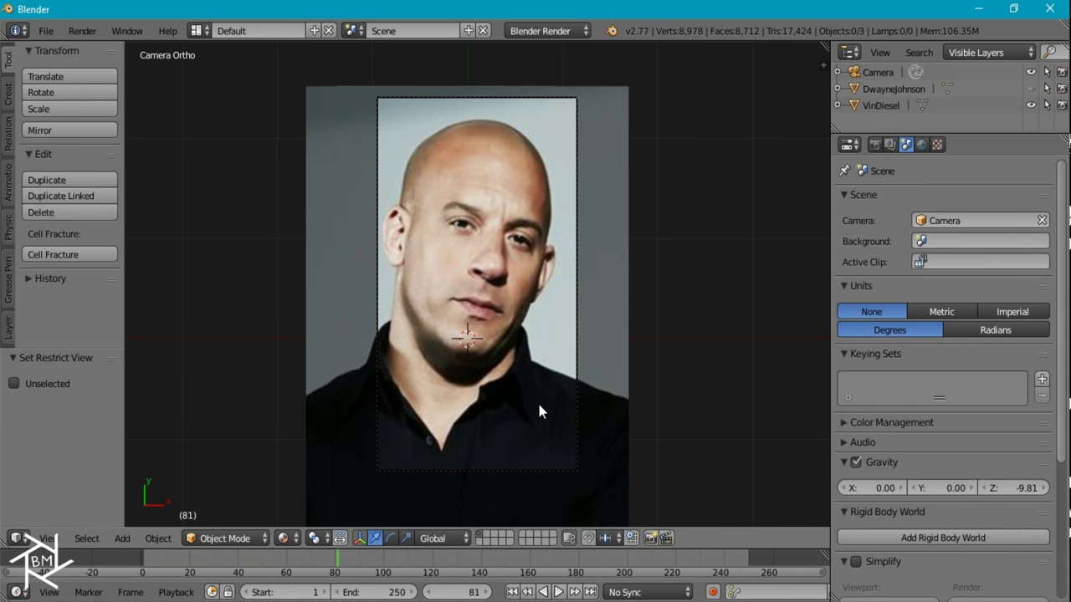
# Step: Unhide DwayneJohnson and replay the morph from the first frame, scrubbing near frame 78
pyautogui.hotkey('alt', 'h')
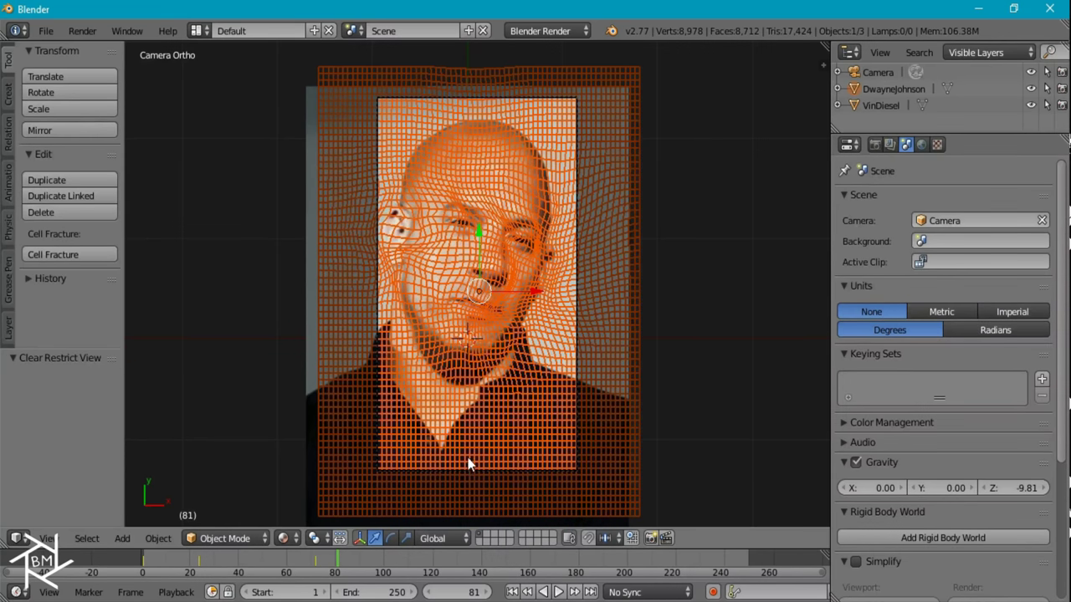
pyautogui.hotkey('shift', 'Left')
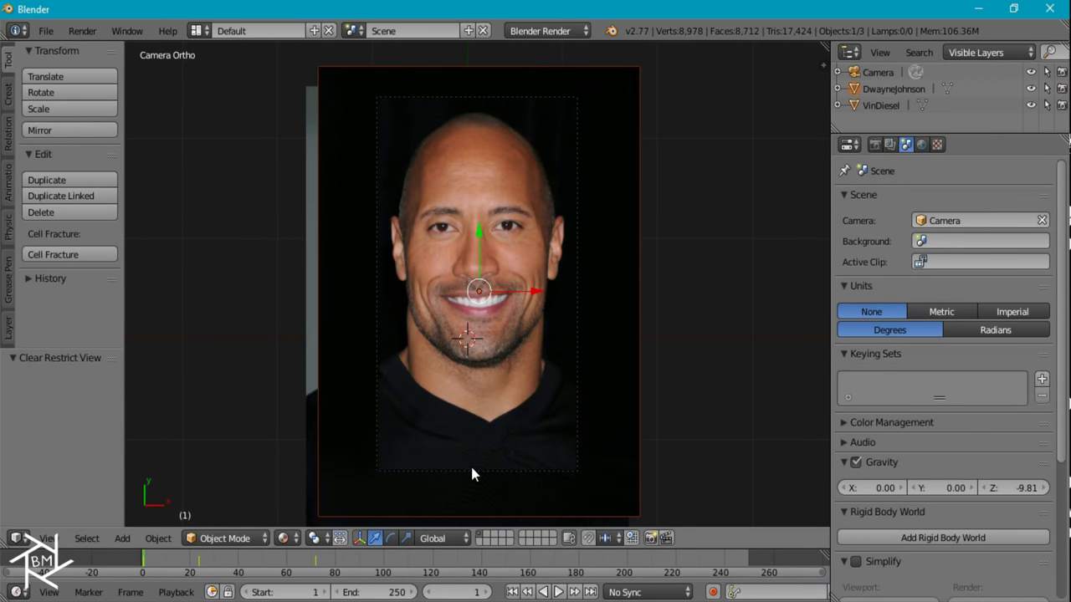
pyautogui.hotkey('alt', 'a')
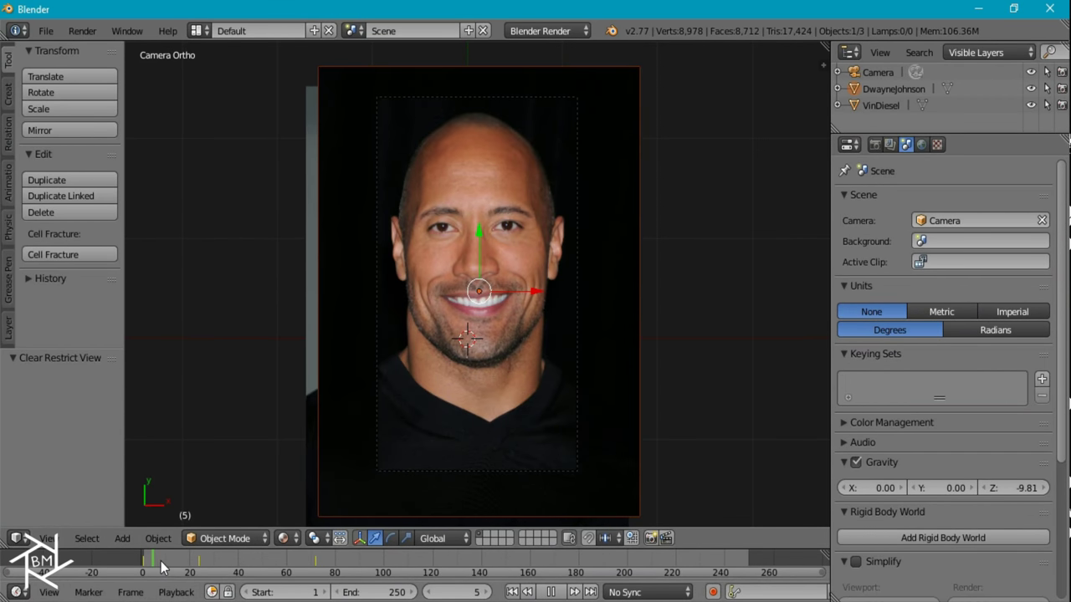
pyautogui.moveTo(214, 574); pyautogui.dragTo(448, 569)
pyautogui.hotkey('alt', 'a')
pyautogui.hotkey('alt', 'a')
pyautogui.moveTo(318, 568); pyautogui.dragTo(374, 579)
# Step: Set the animation end frame to 96
pyautogui.click(374, 594)
pyautogui.write('96')
pyautogui.press('Return')
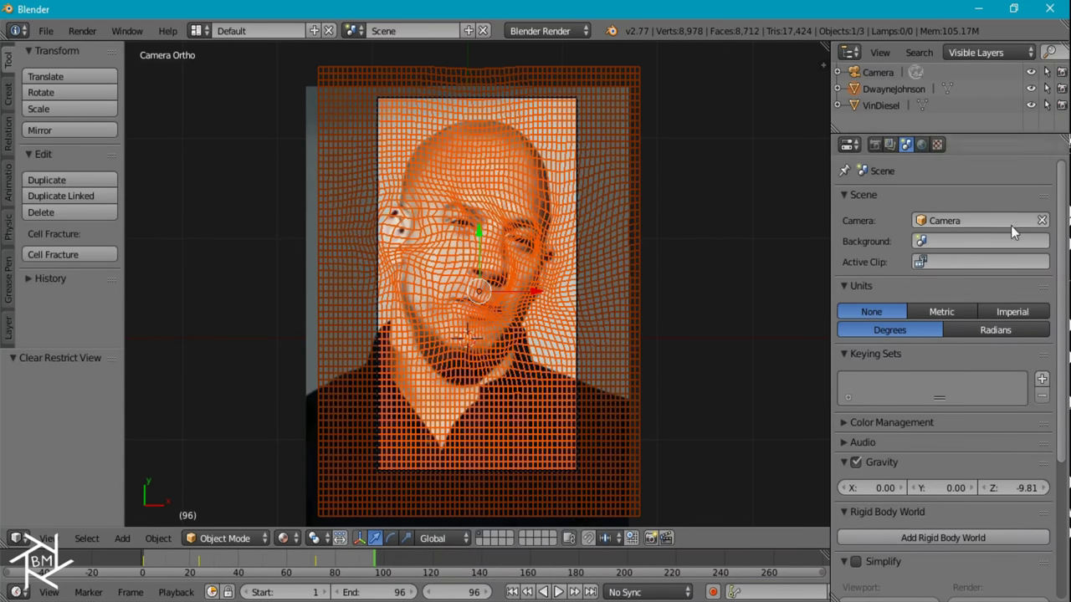
# Step: Set the render output file format to H.264
pyautogui.click(874, 145)
pyautogui.scroll(-4, 937, 415)
pyautogui.scroll(-7, 935, 444)
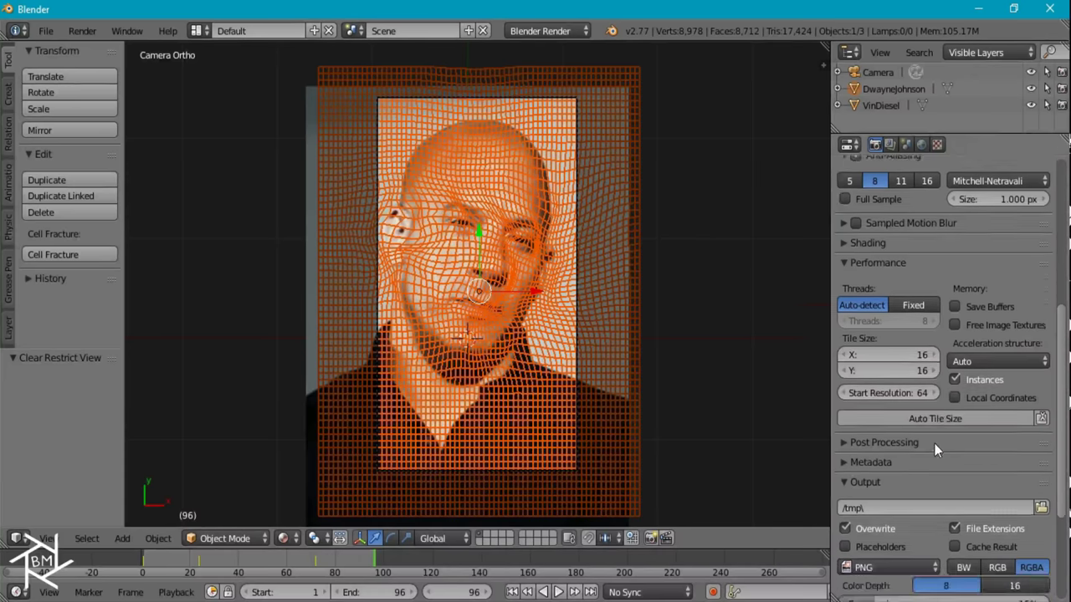
pyautogui.scroll(-4, 934, 435)
pyautogui.click(875, 399)
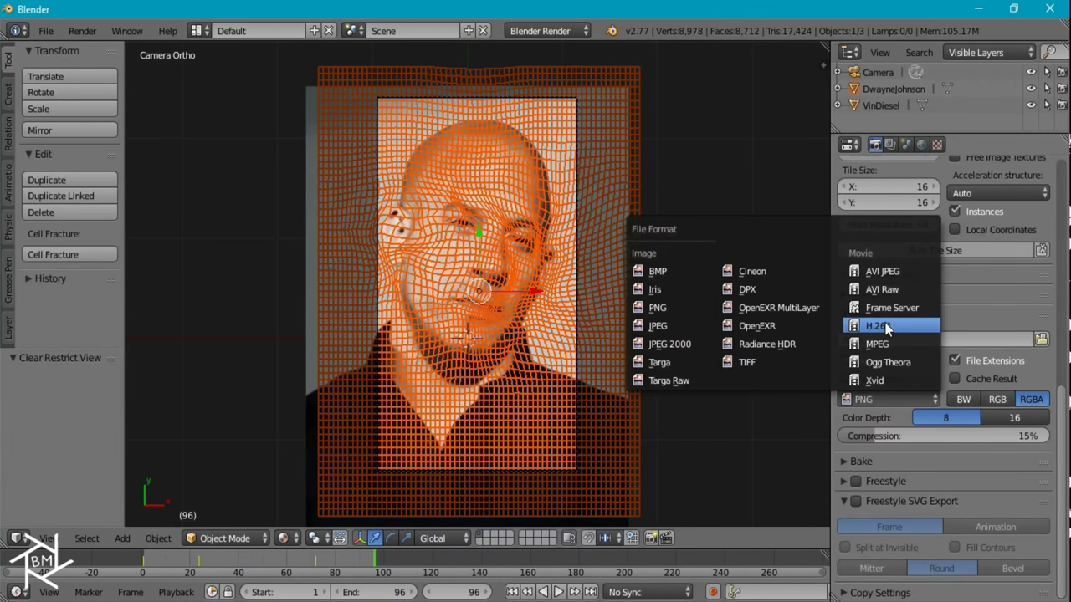
pyautogui.click(870, 287)
# Step: Set the render output path to Morph_Tutorial/Morph_Result2
pyautogui.click(1041, 339)
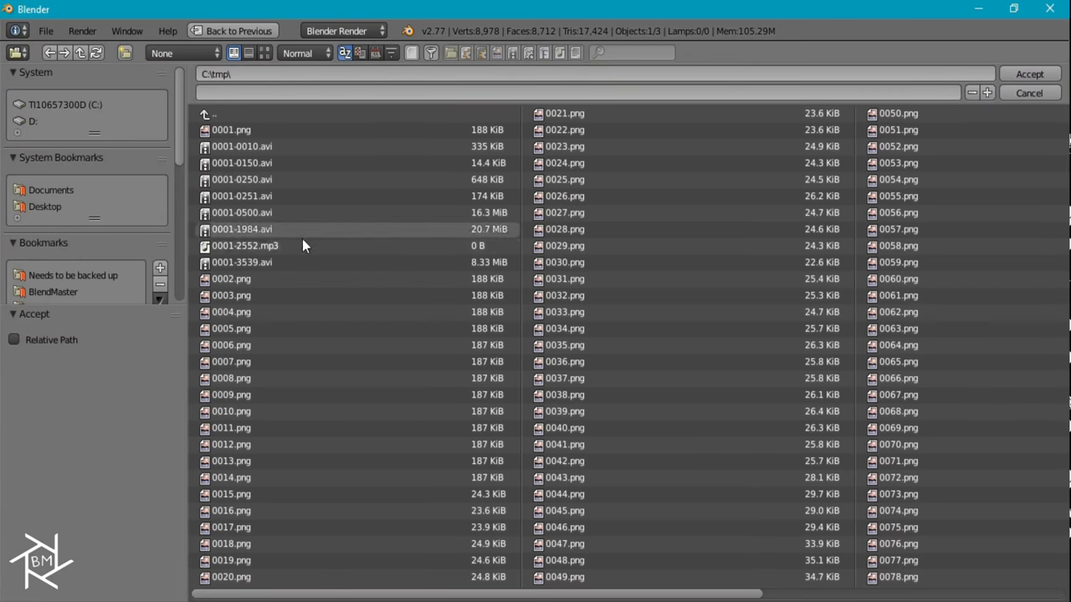
pyautogui.click(55, 262)
pyautogui.click(238, 90)
pyautogui.write('Morph_Result2')
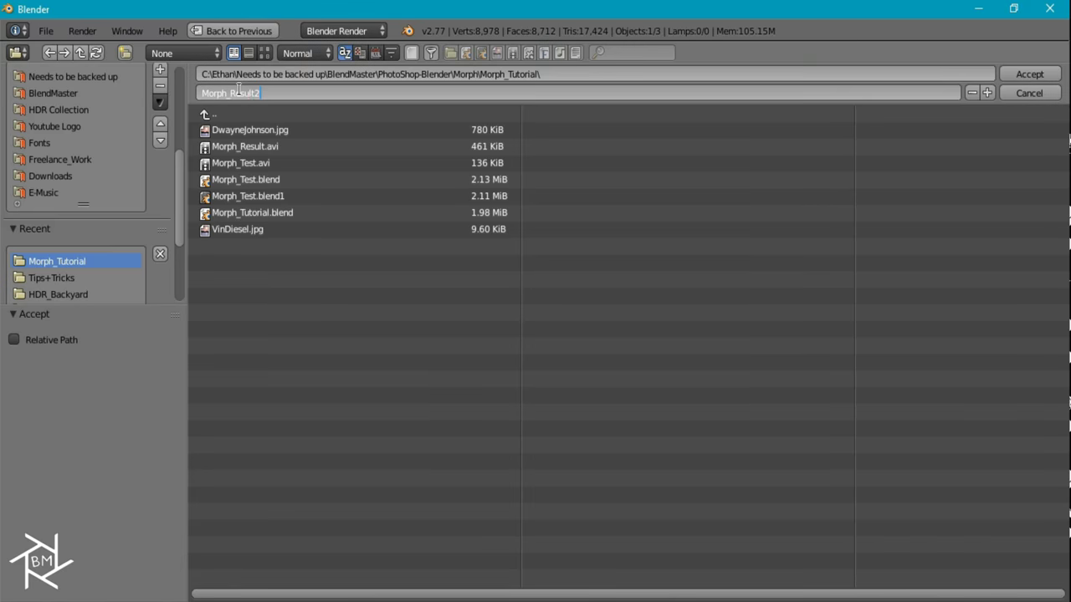
pyautogui.press('Return')
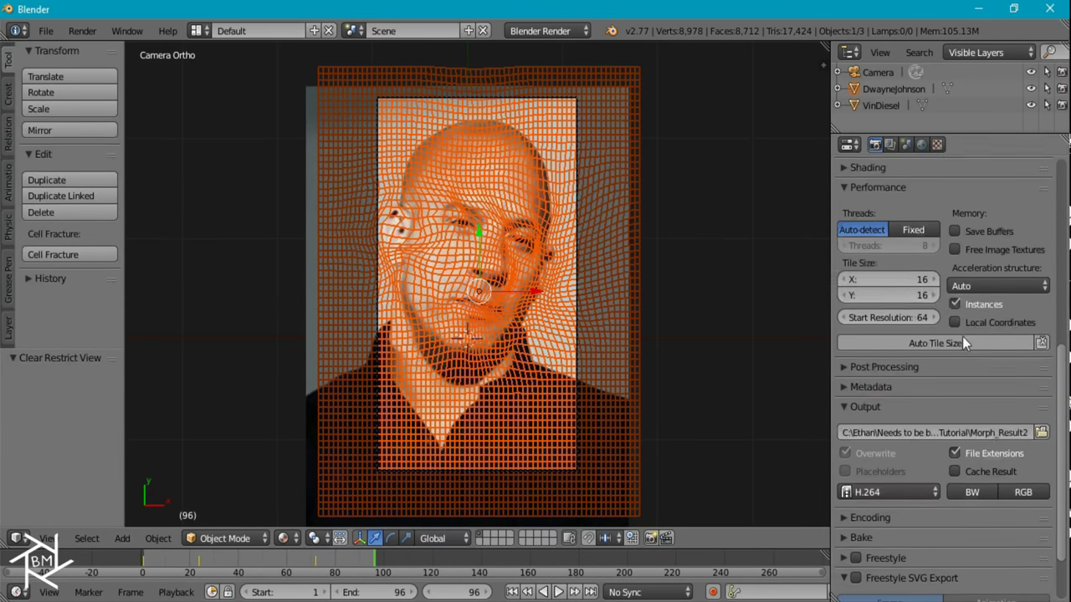
pyautogui.scroll(5, 962, 337)
pyautogui.scroll(5, 949, 309)
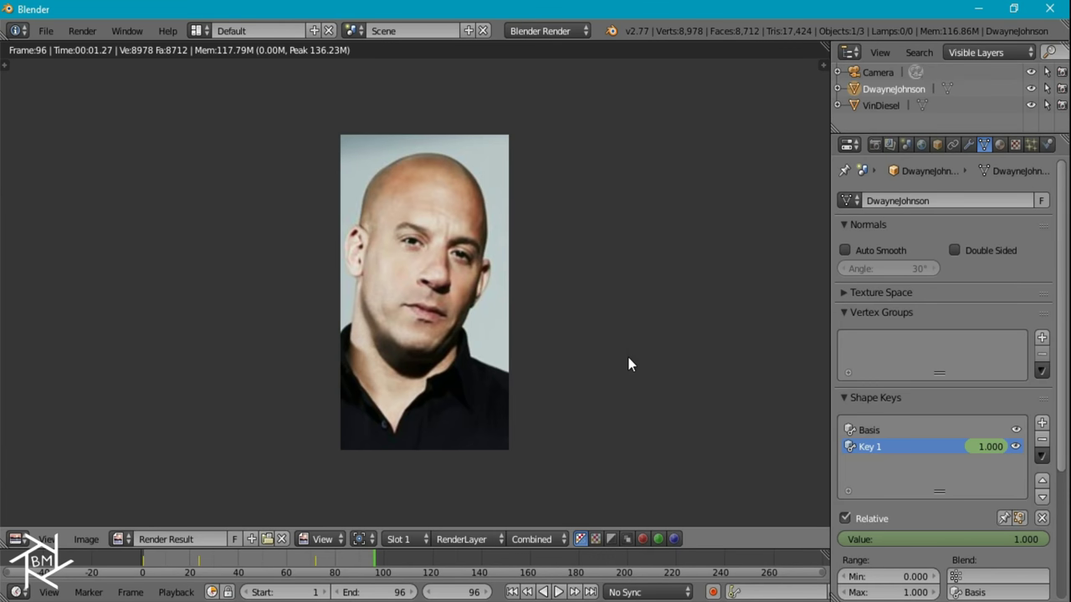
pyautogui.hotkey('alt', 'Tab')
# Step: Open Morph_Result2.avi with Windows Media Player
pyautogui.rightClick(662, 235)
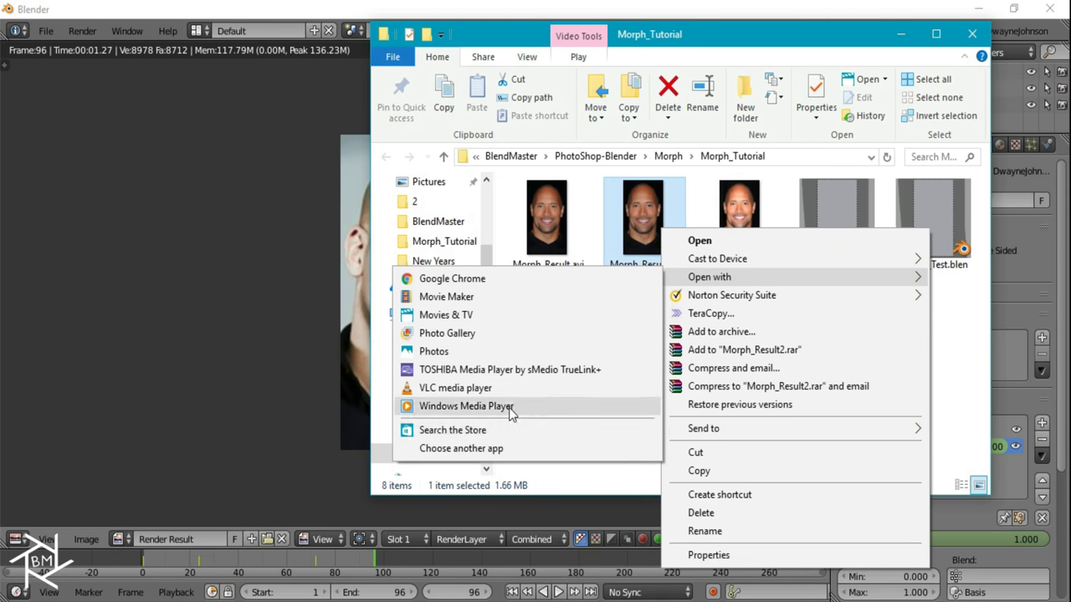
pyautogui.moveTo(710, 277)
pyautogui.click(515, 408)
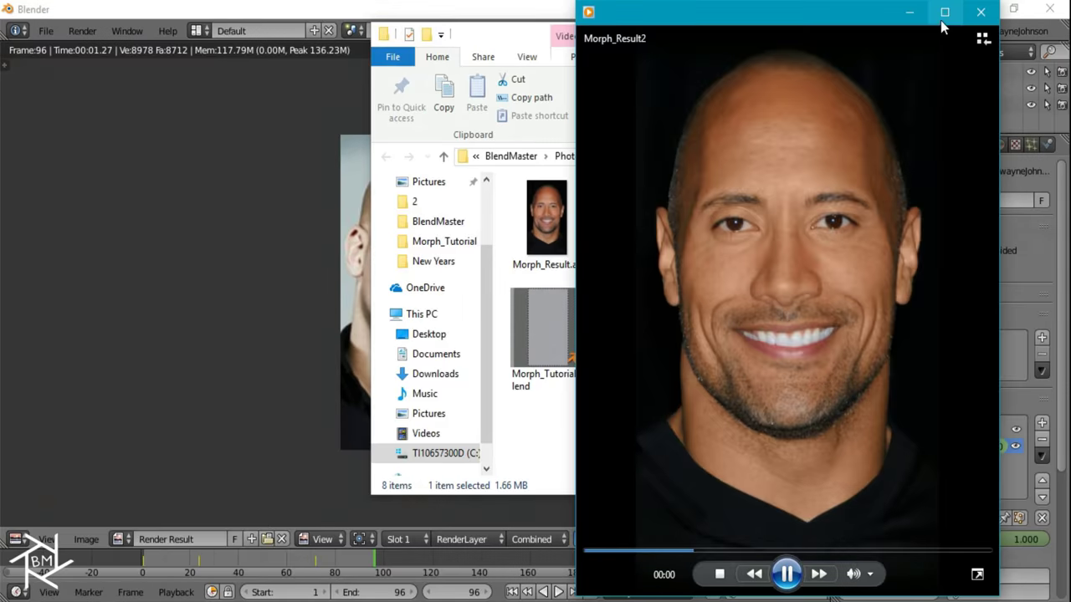
# Step: Maximize the Media Player window and watch the Morph_Result2 video
pyautogui.click(941, 20)
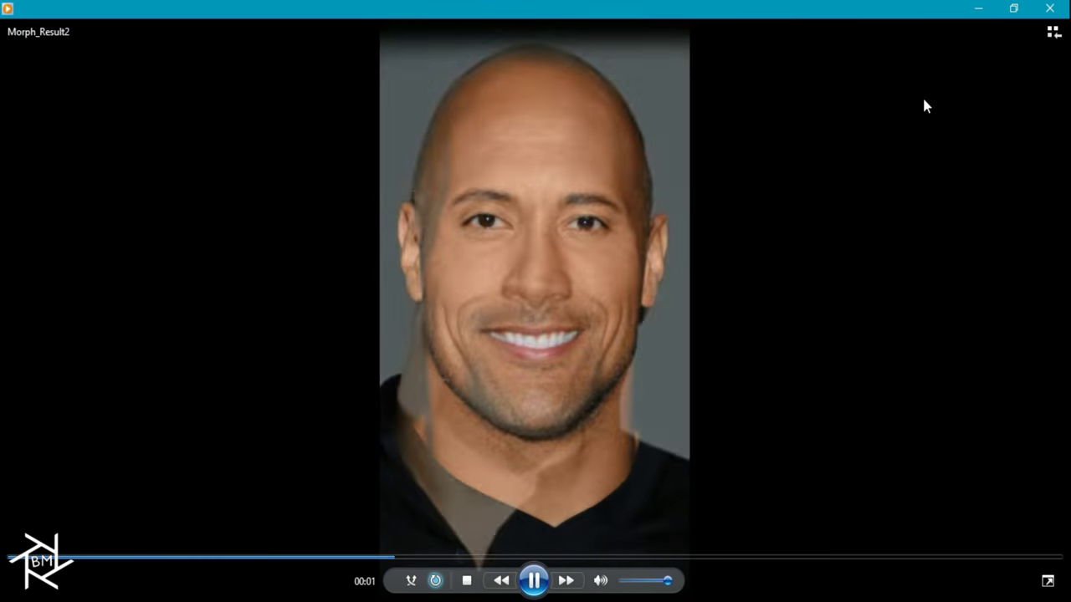